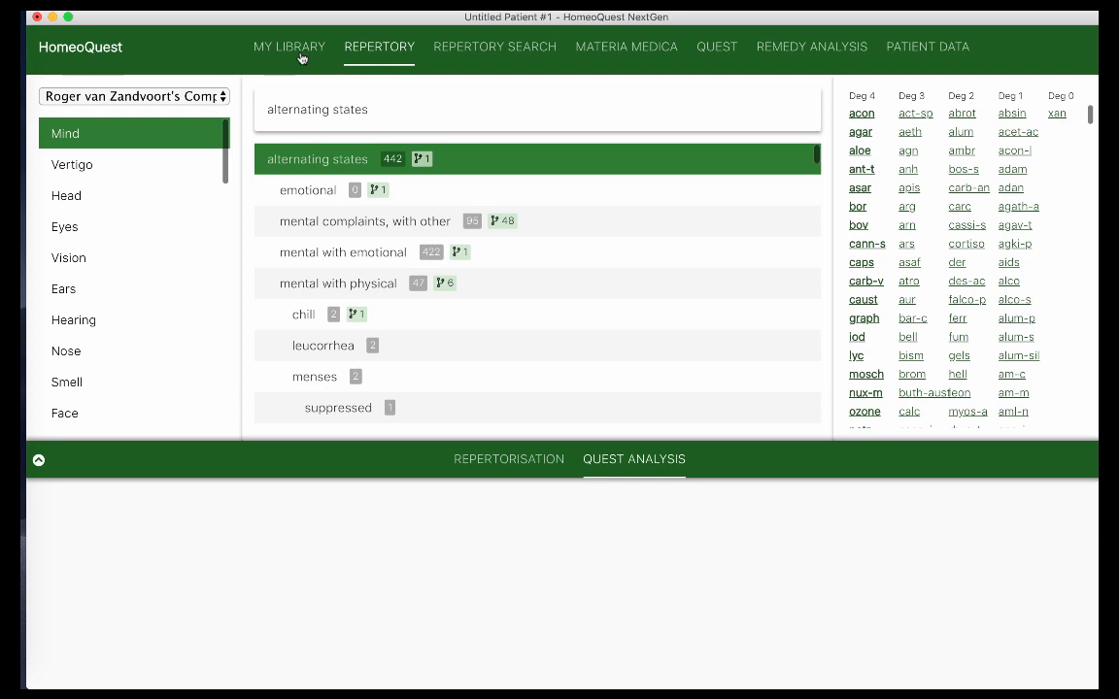
Look through the Library, Repertory Search, Materia Medica and Quest tabs, ending on Repertory browsing
left_click(301, 56)
left_click(379, 50)
left_click(471, 51)
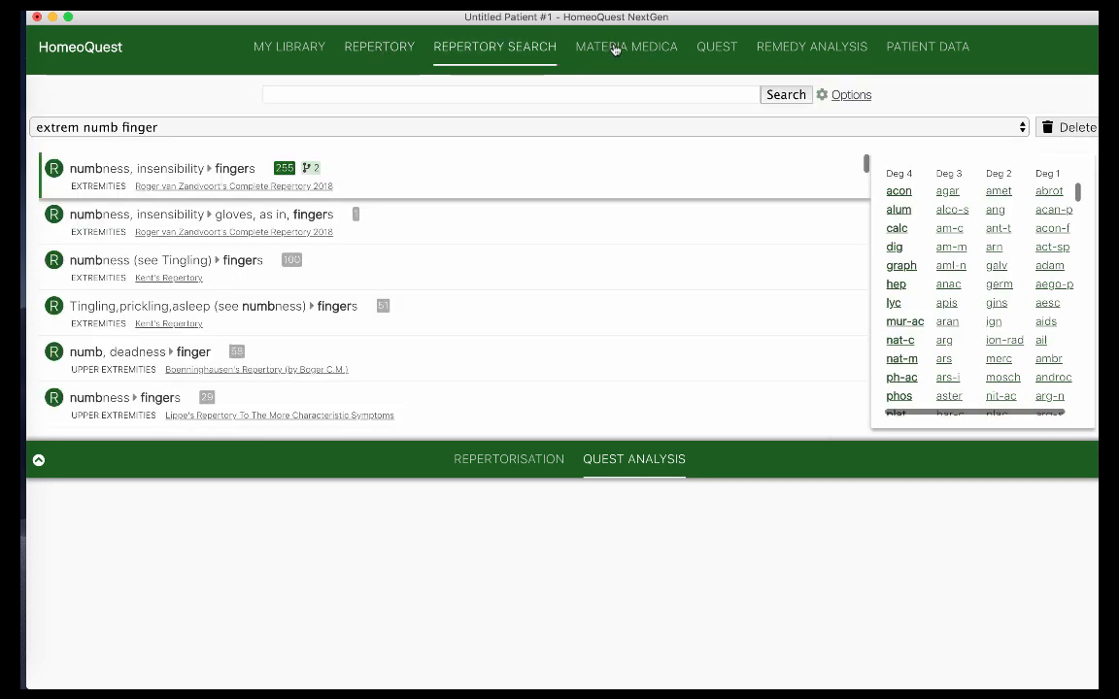
left_click(643, 49)
left_click(710, 55)
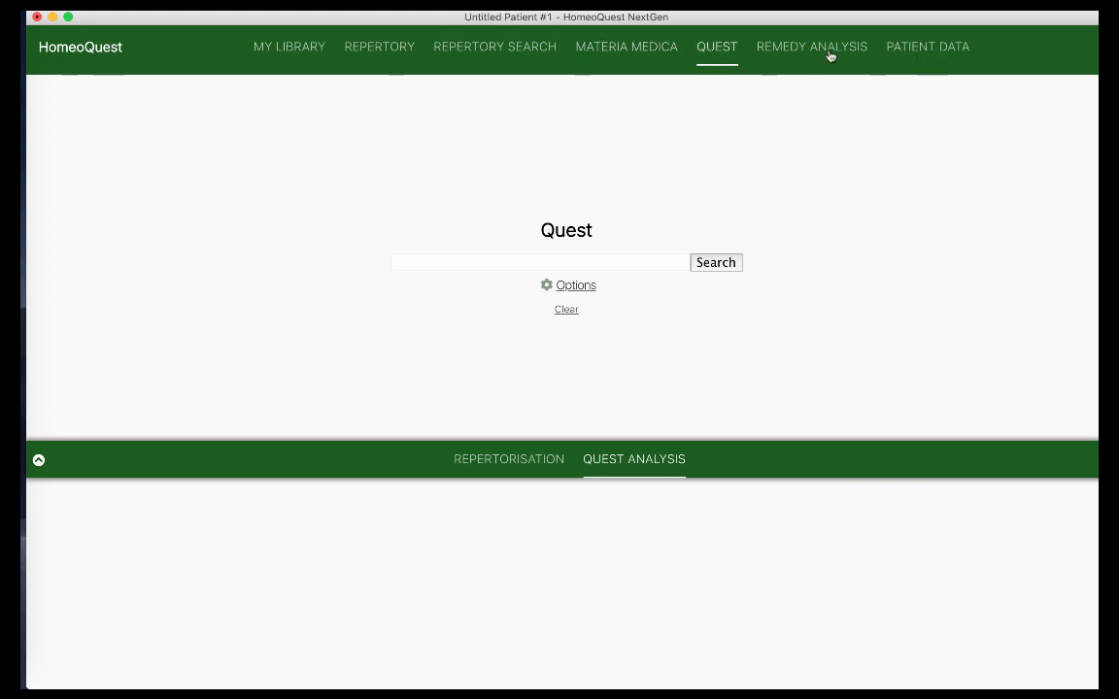
left_click(399, 54)
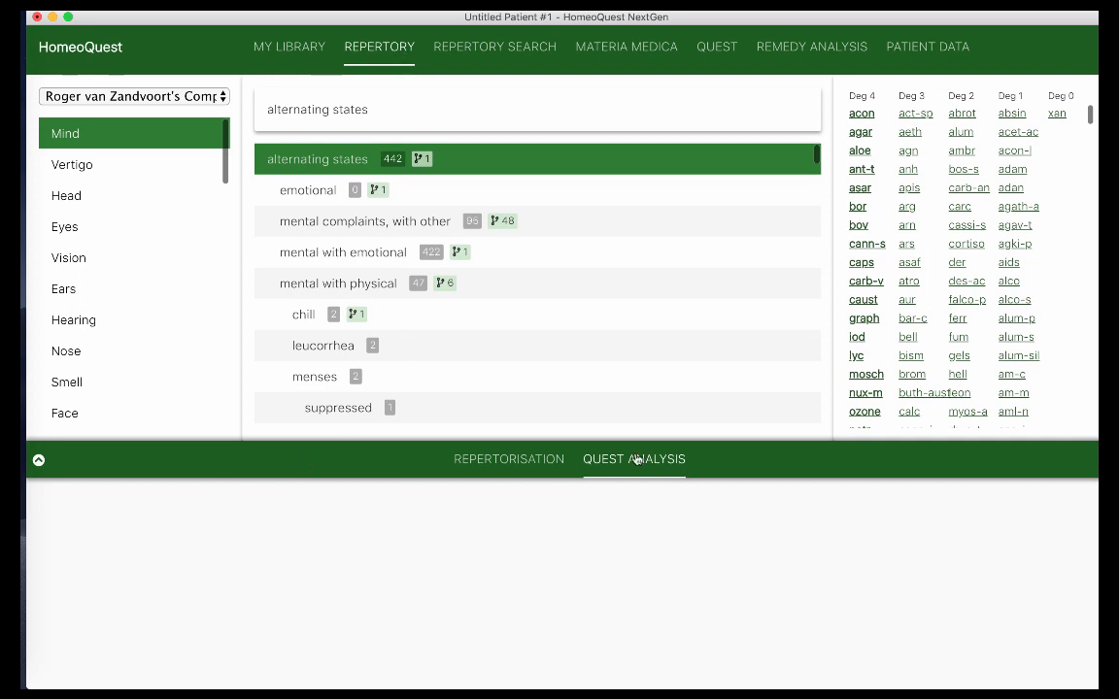
Toggle the lower panel between Repertorisation and Quest Analysis, finishing on Repertorisation Sheet 1
left_click(479, 461)
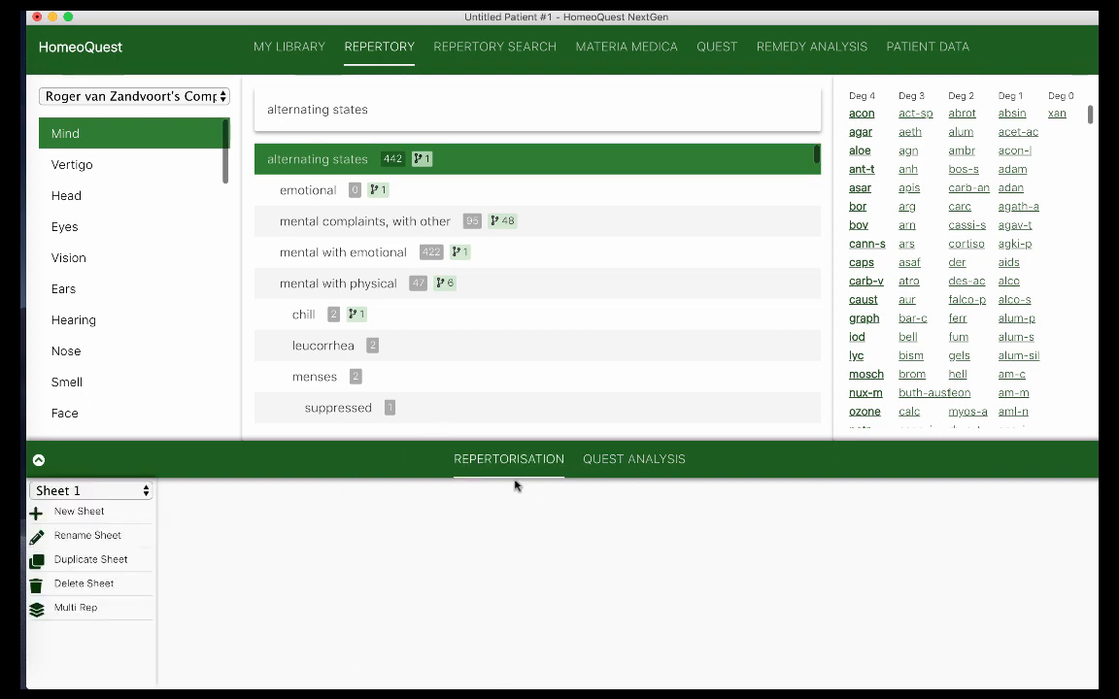
left_click(624, 465)
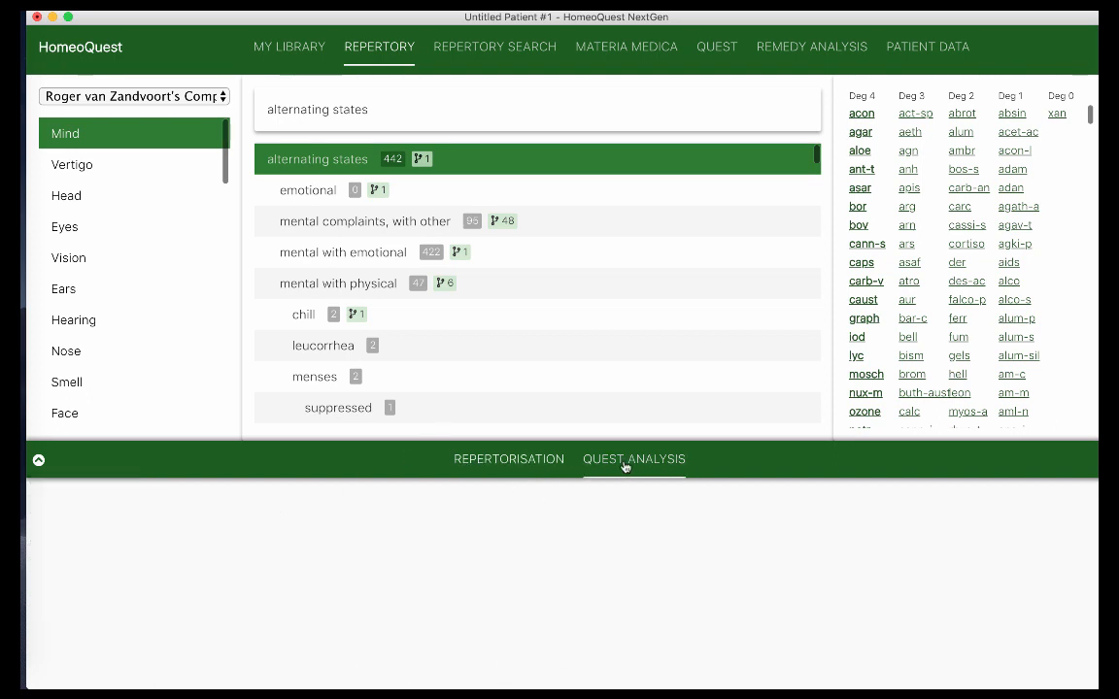
left_click(514, 465)
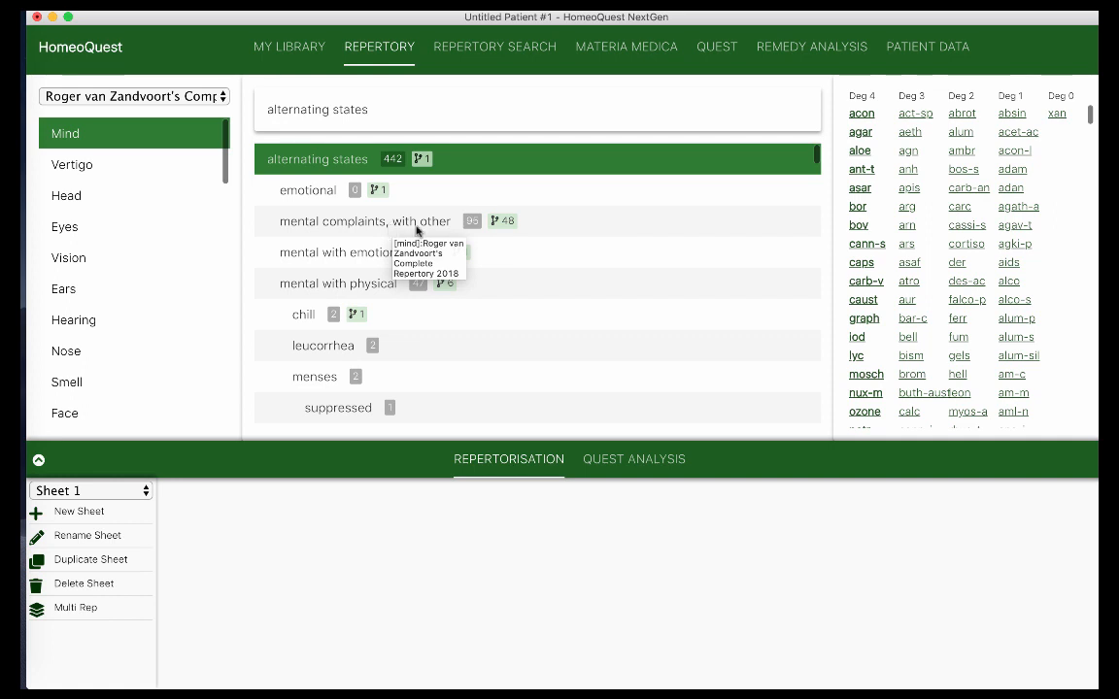
left_click(650, 464)
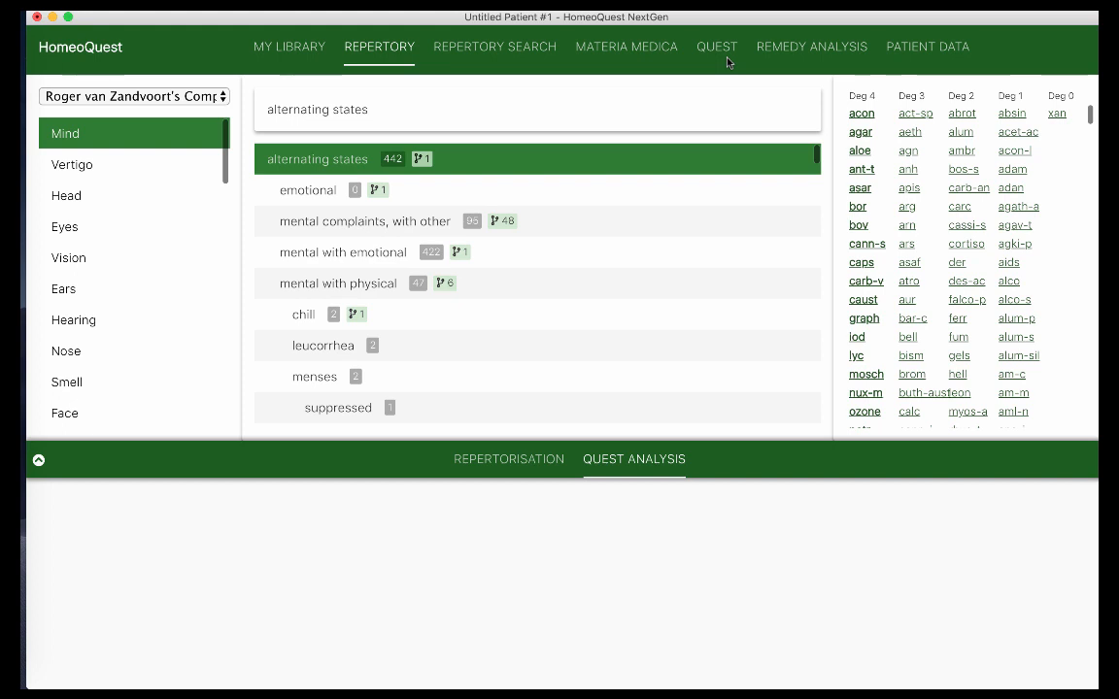
left_click(503, 462)
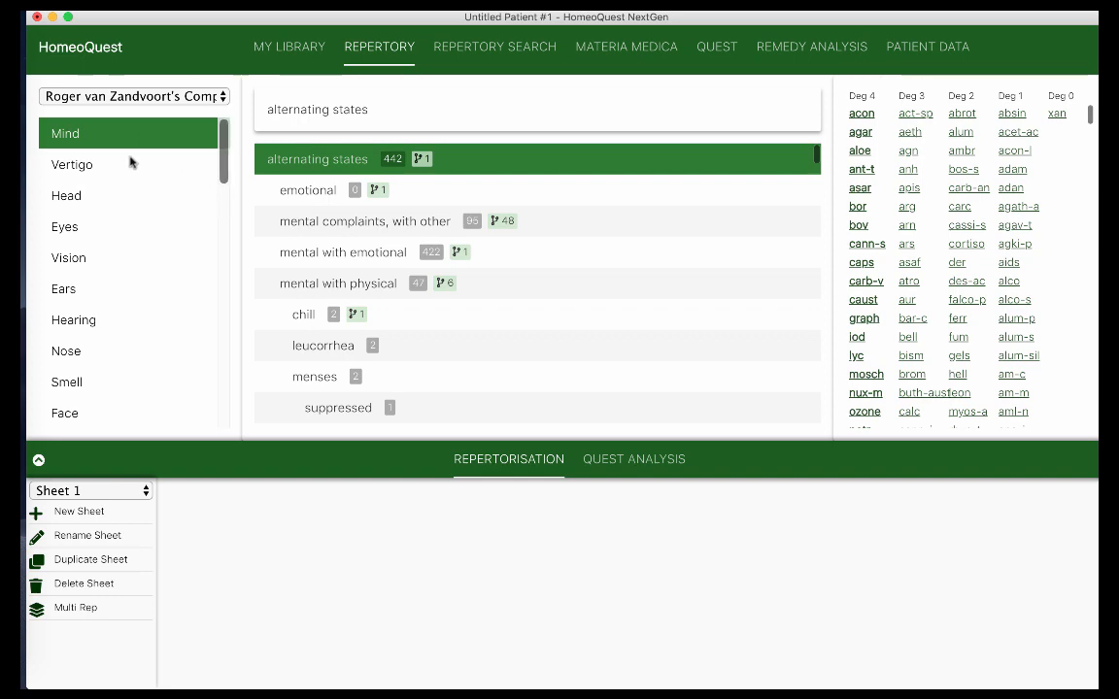
Keep the complete repertory selected and add 'mental complaints, with other' to Sheet 1
left_click(152, 99)
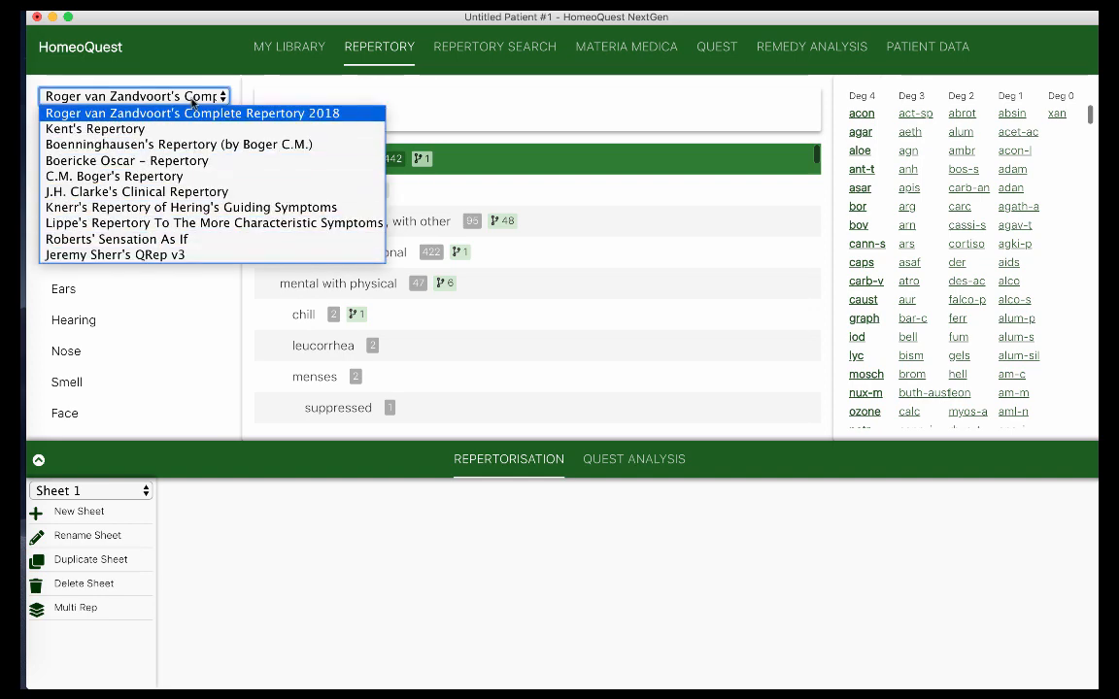
left_click(191, 109)
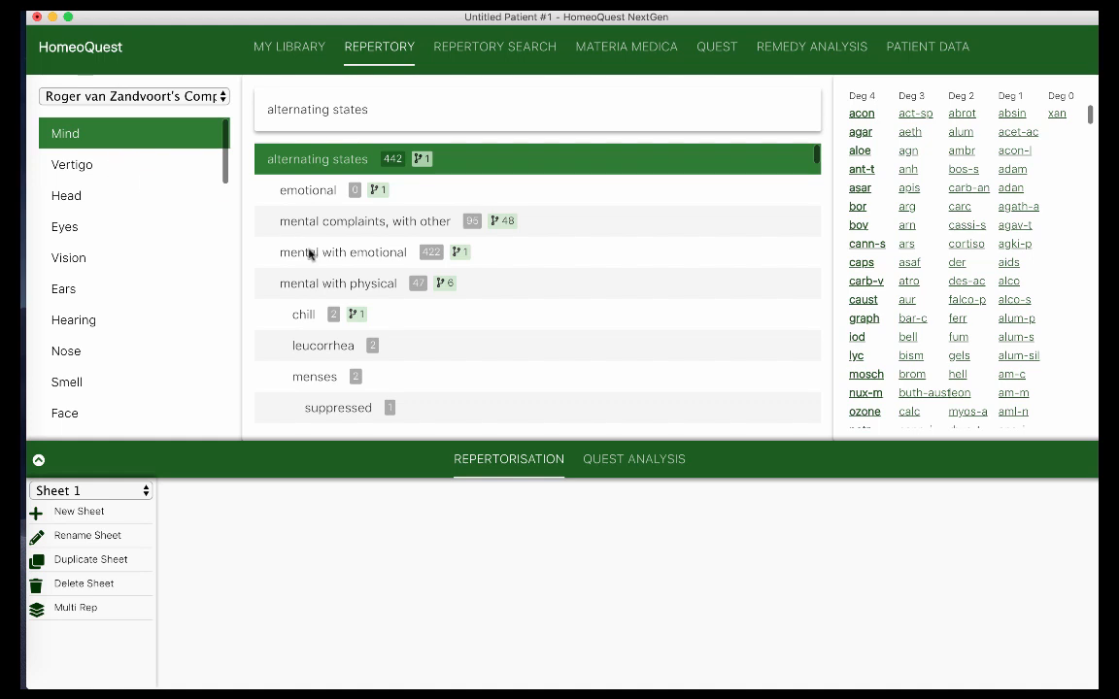
left_click(340, 227)
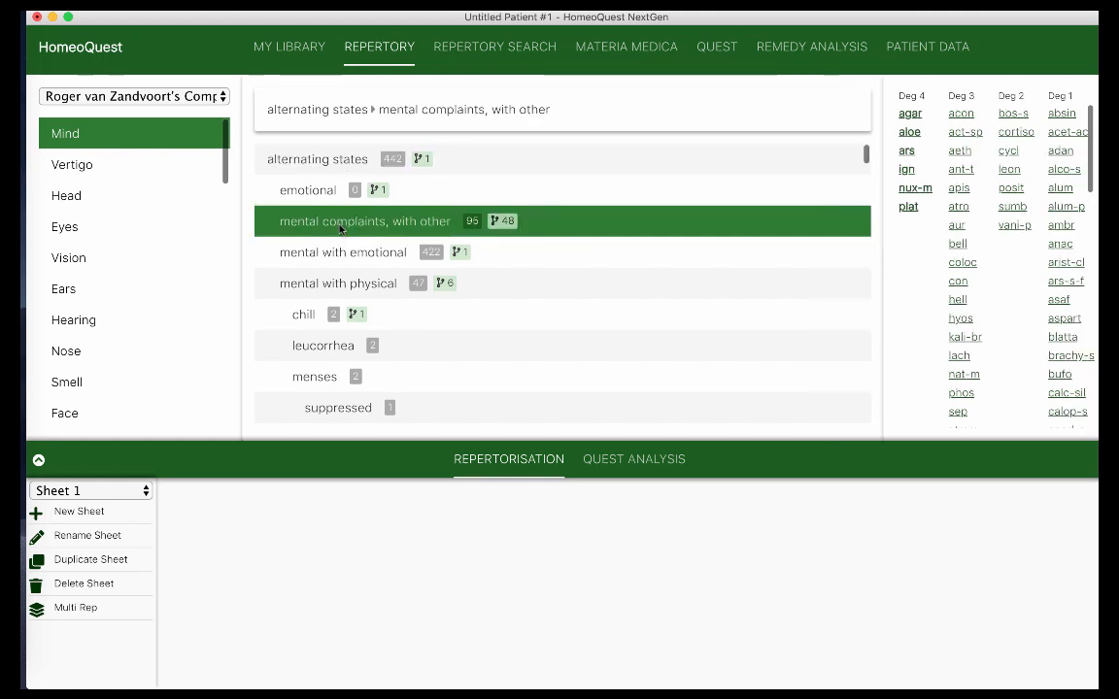
double_click(340, 227)
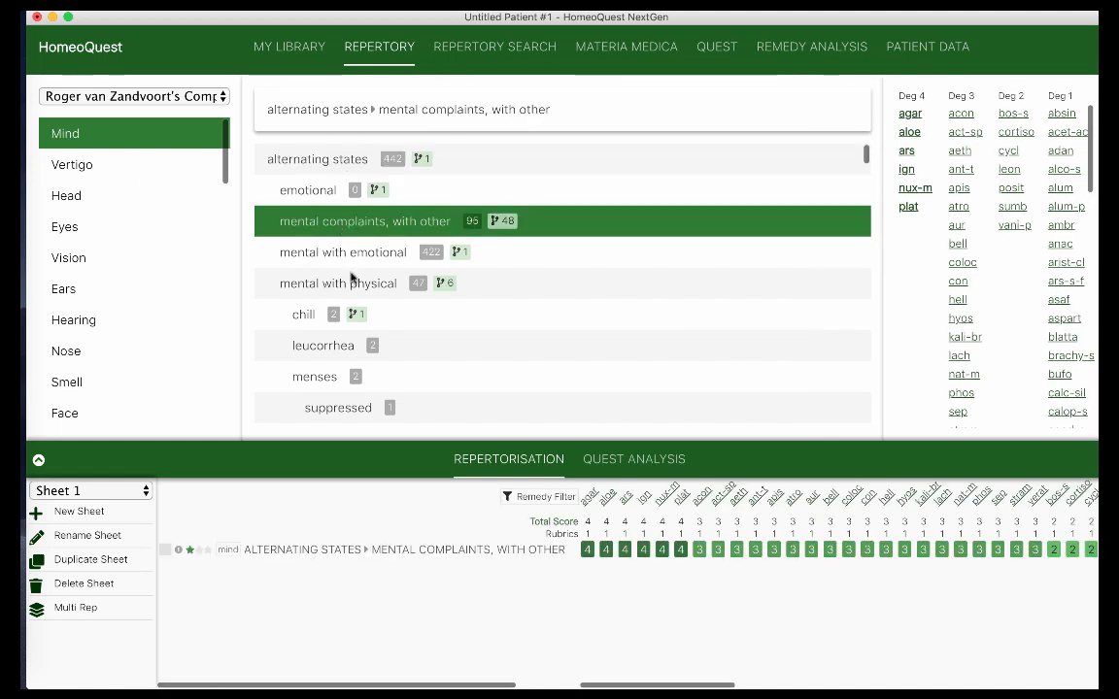
mouse_move(462, 552)
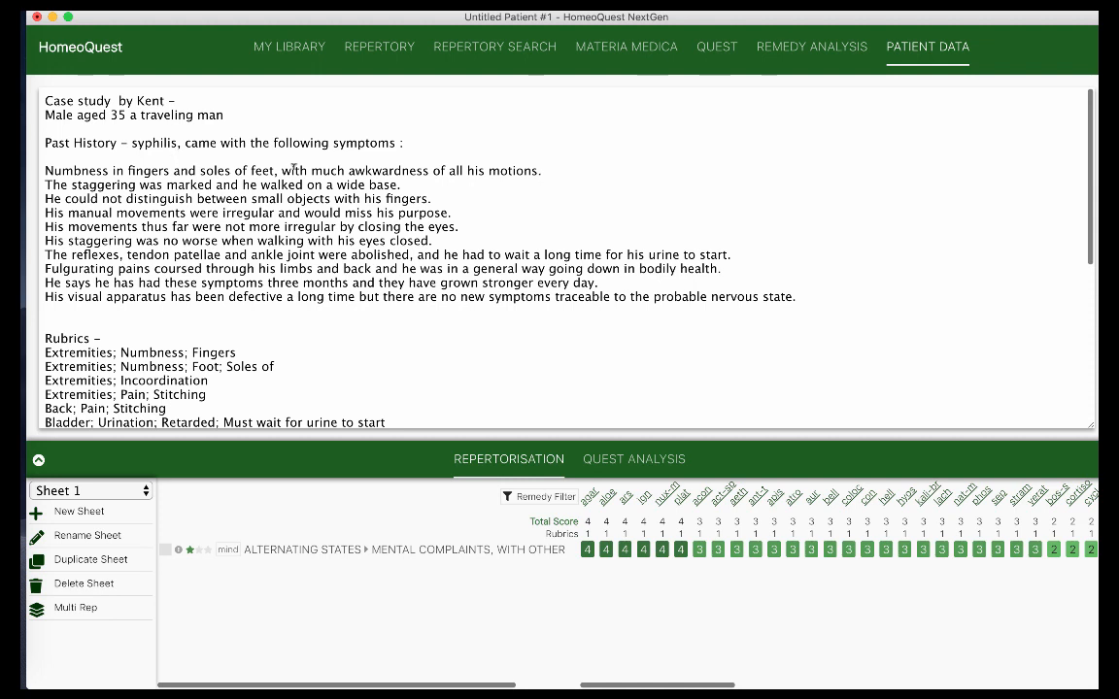
scroll(292, 167, "down", 2)
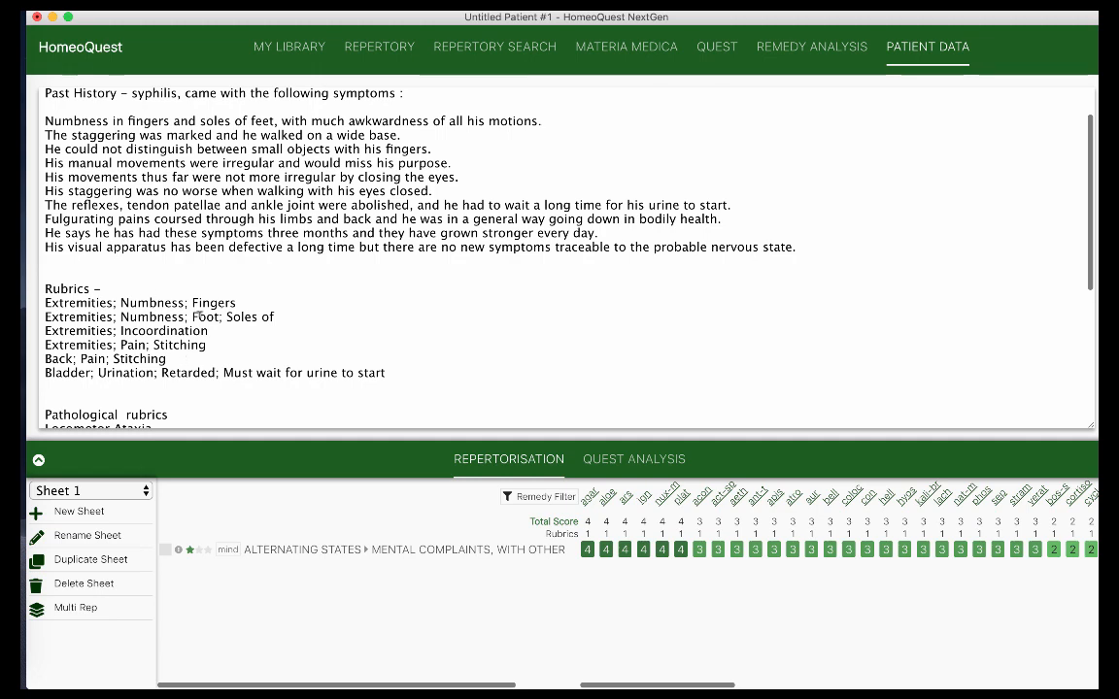
scroll(200, 314, "down", 2)
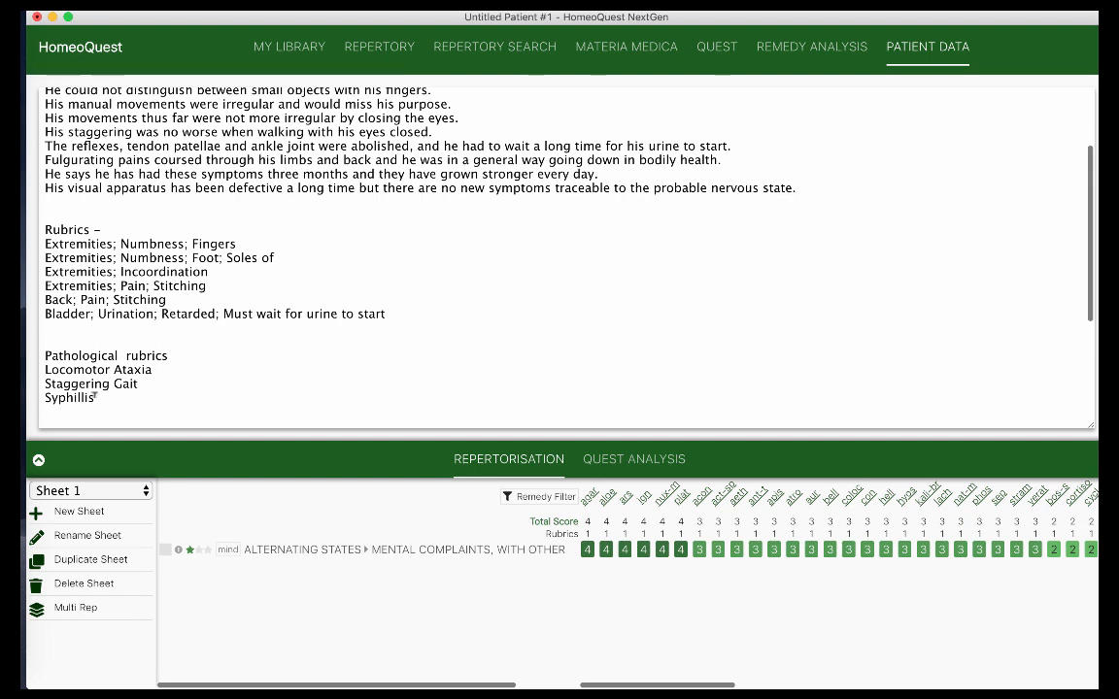
Move between Repertory Search, Patient Data and Repertory, finishing on the 'extrem numb finger' results
left_click(500, 51)
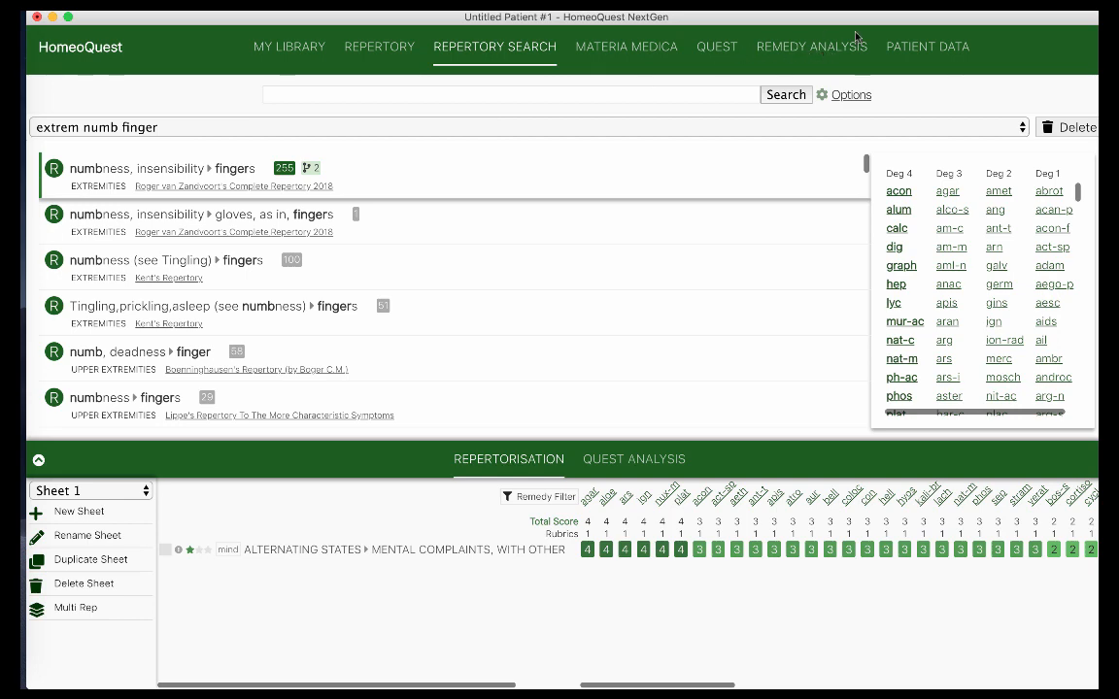
left_click(929, 48)
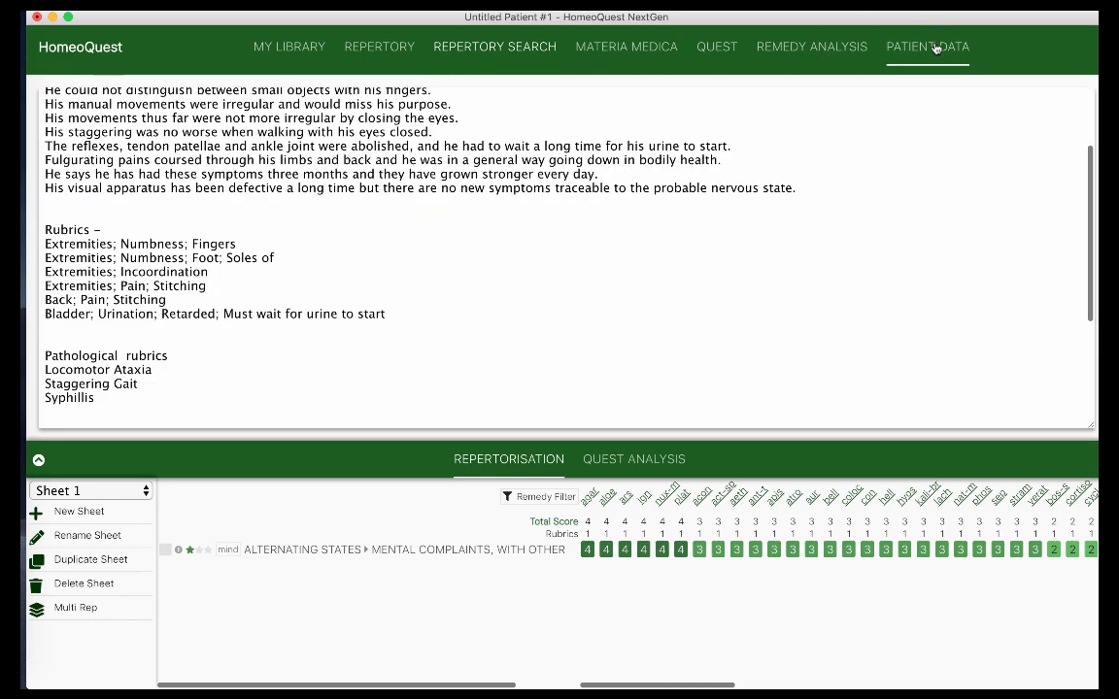
scroll(197, 164, "up", 3)
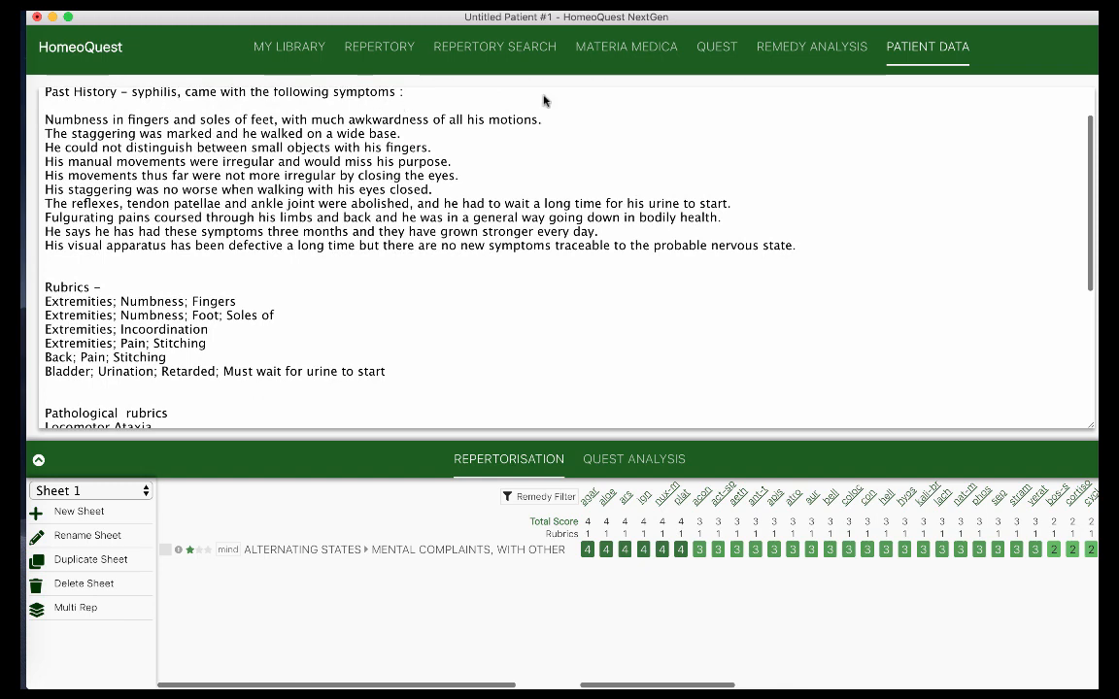
left_click(508, 52)
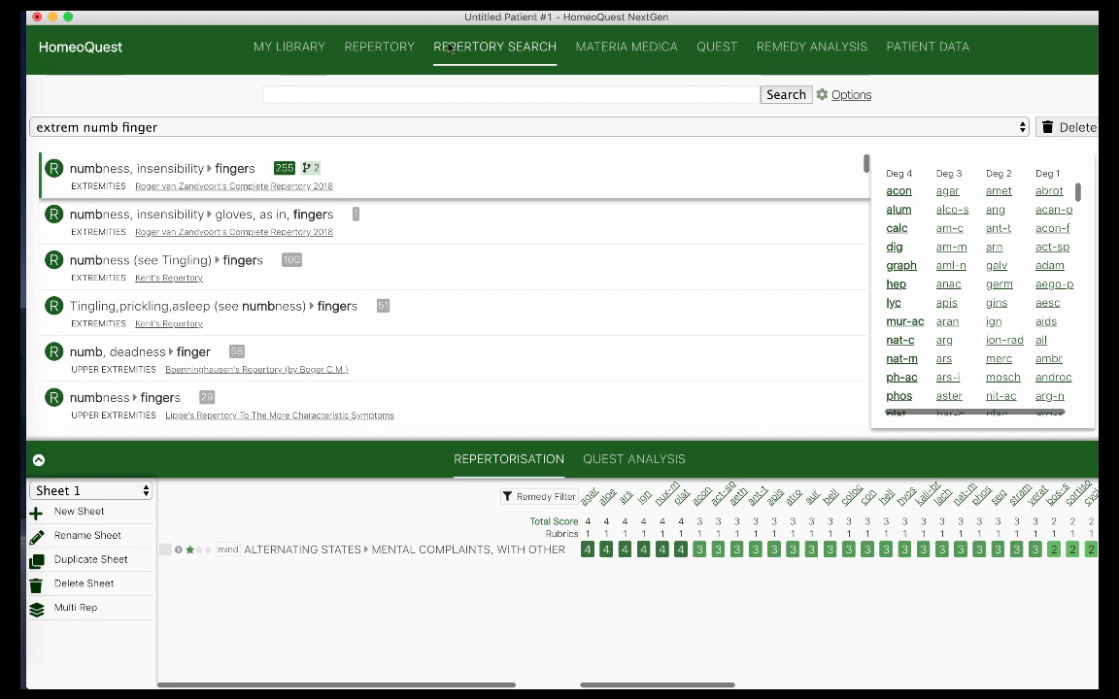
left_click(342, 46)
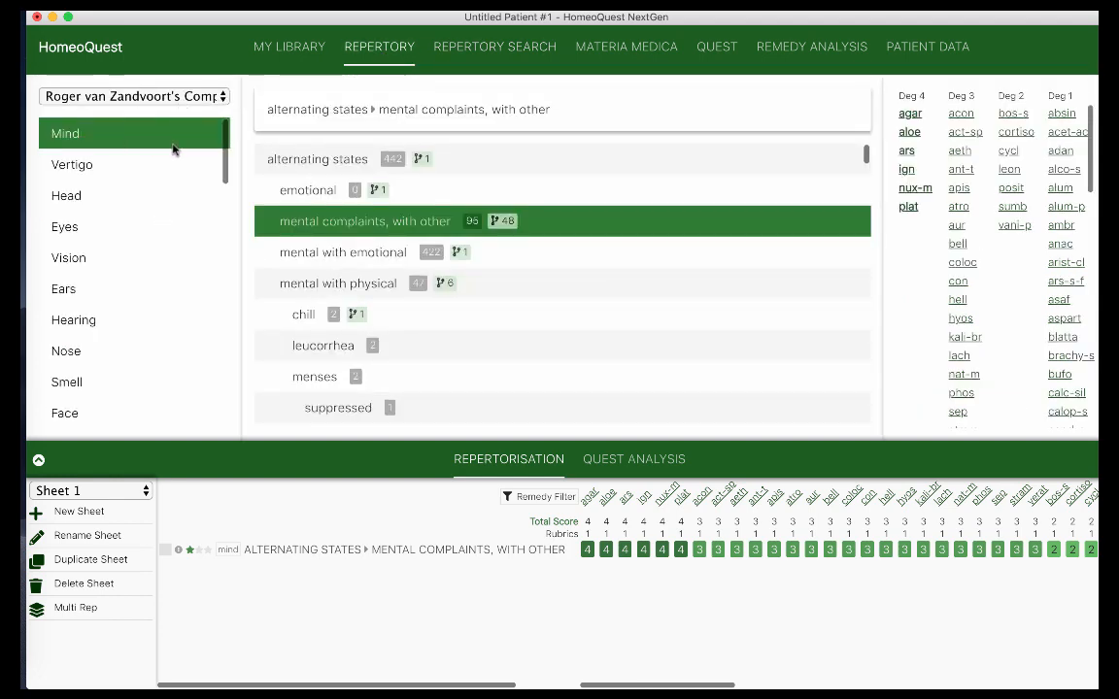
left_click(531, 48)
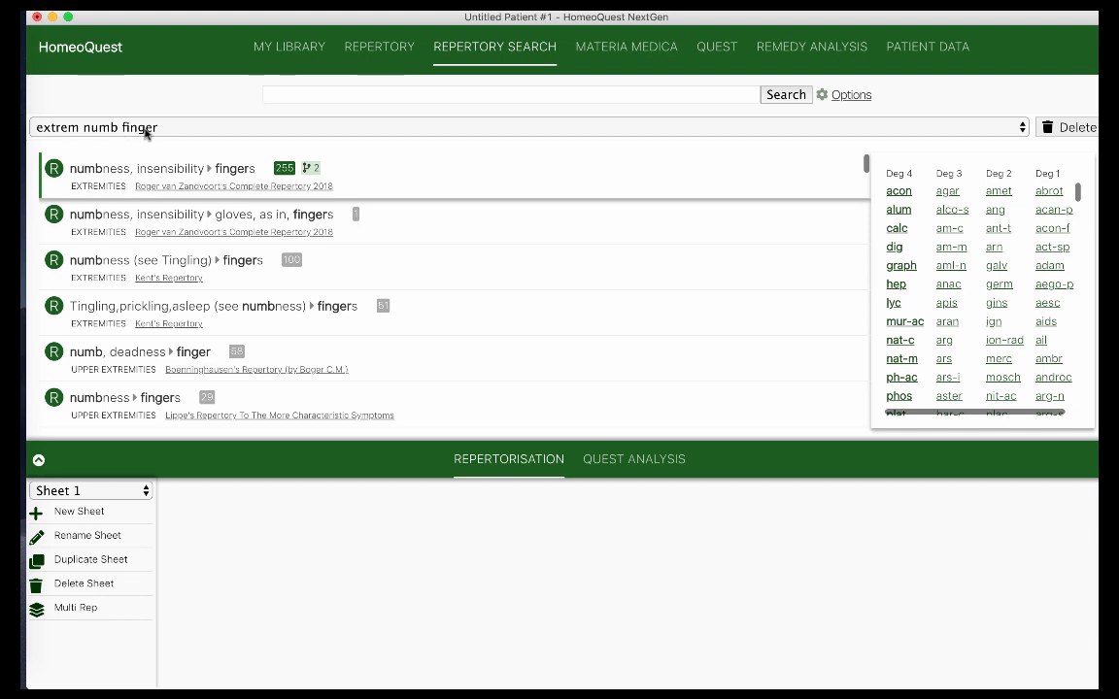
Add the Numbness (see Tingling) ▸ Fingers rubric to Sheet 1 and bring up saved searches
left_click(212, 262)
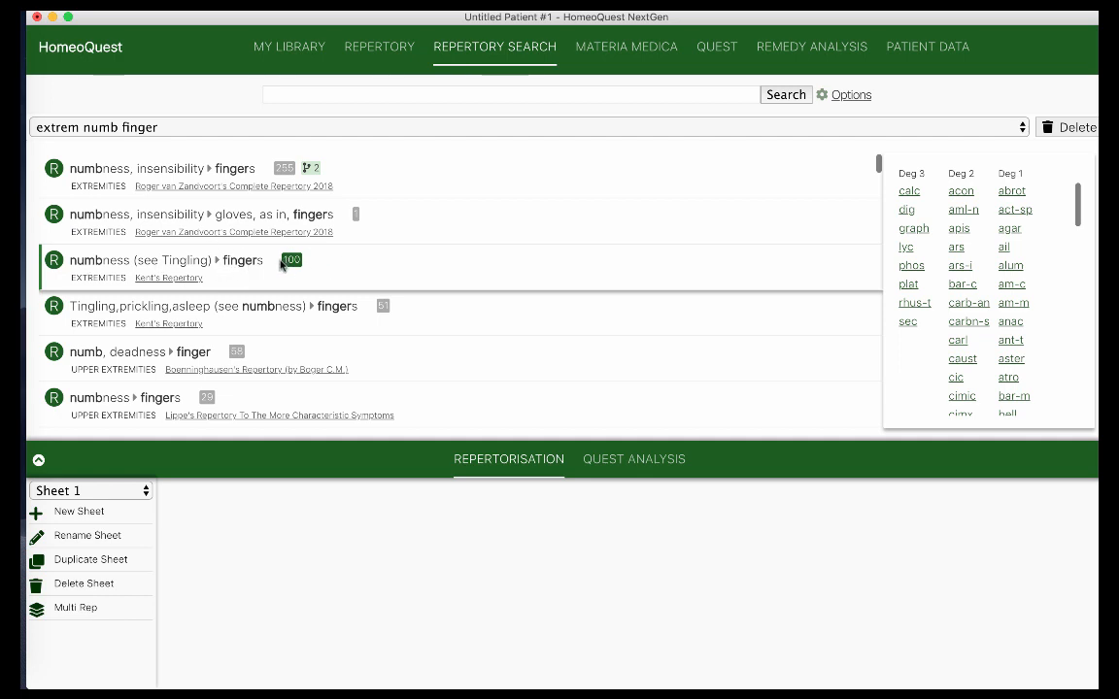
double_click(223, 262)
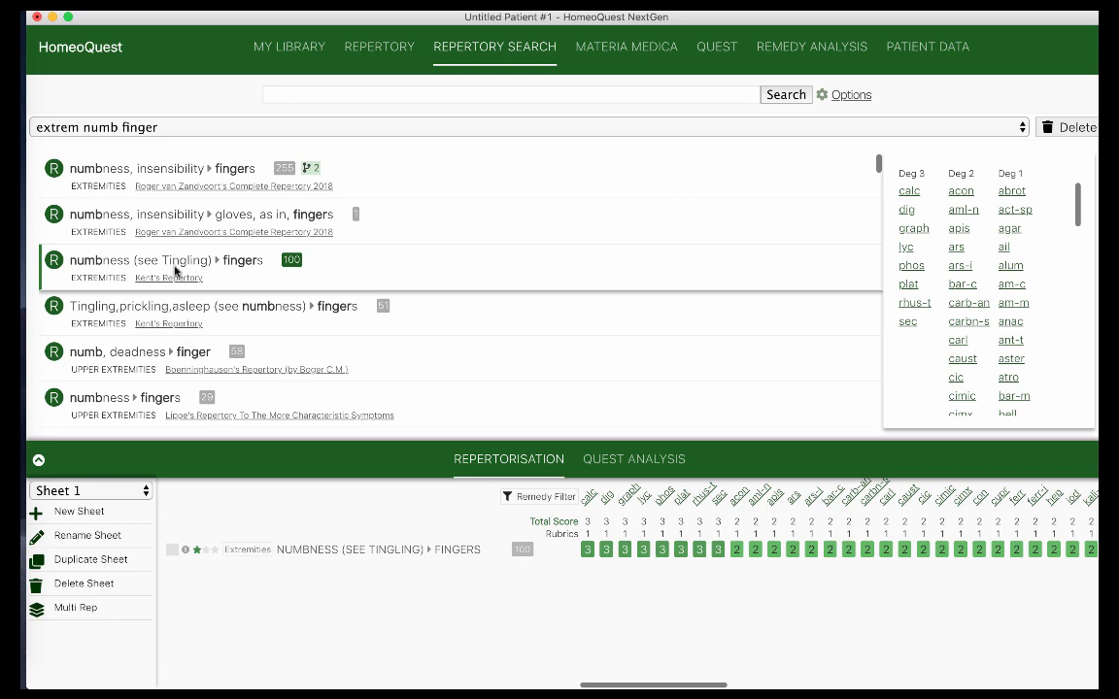
left_click(375, 128)
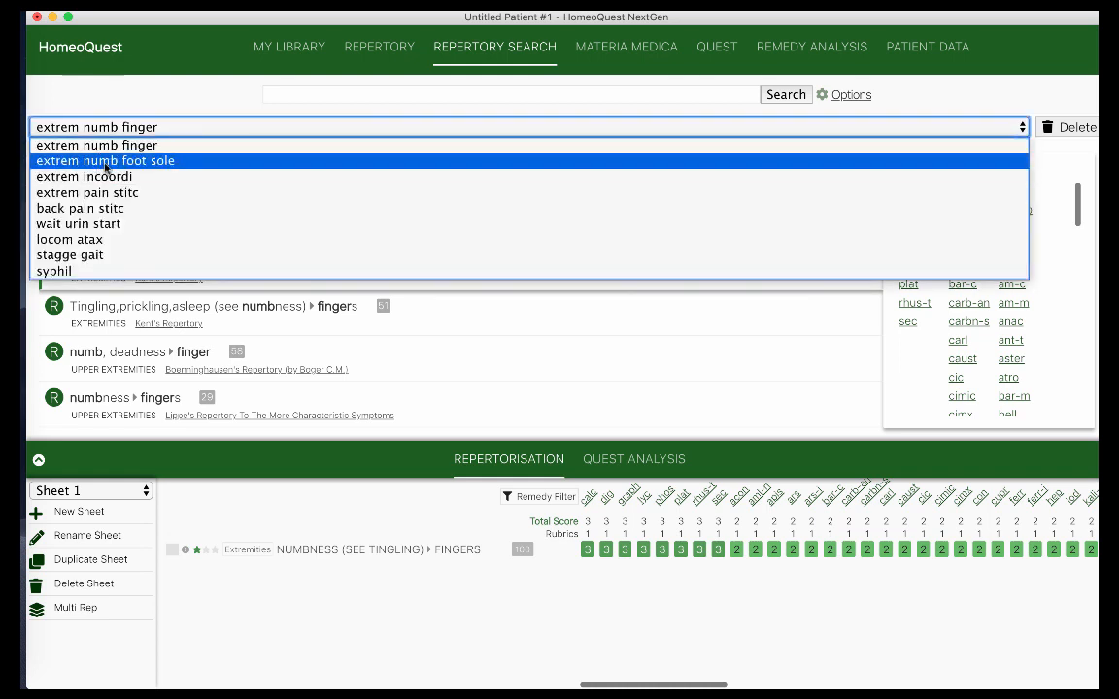
Add Numbness ▸ Foot ▸ Sole of from 'extrem numb foot sole', then reload the 'extrem incoordi' search
left_click(134, 161)
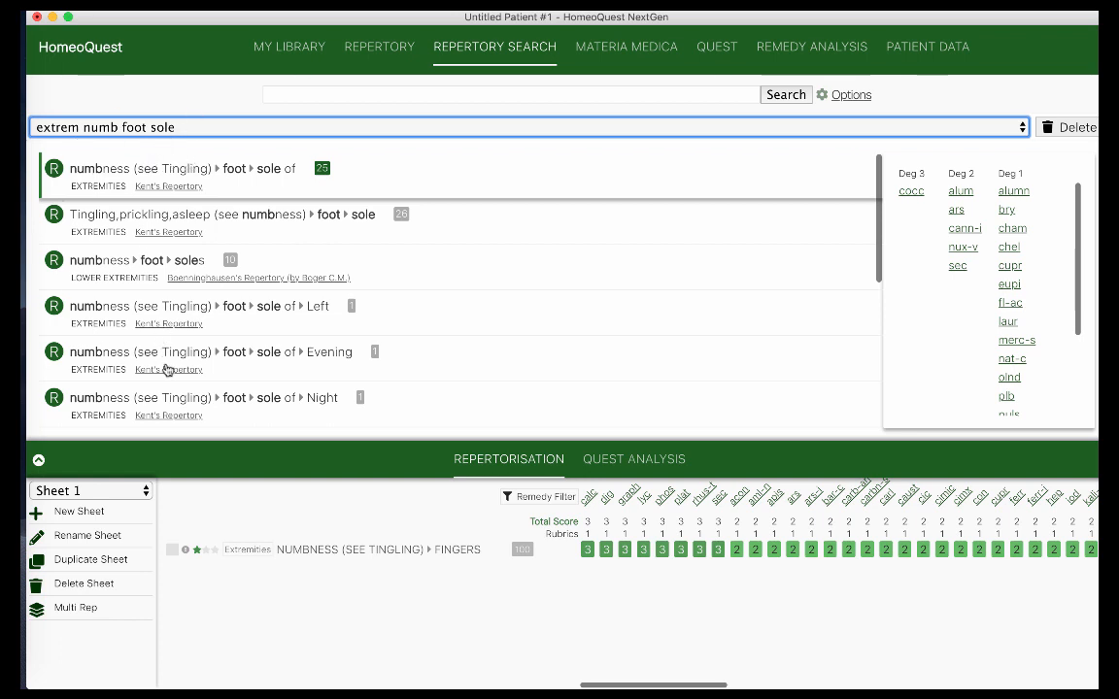
scroll(168, 375, "down", 3)
scroll(169, 375, "down", 2)
scroll(168, 374, "up", 5)
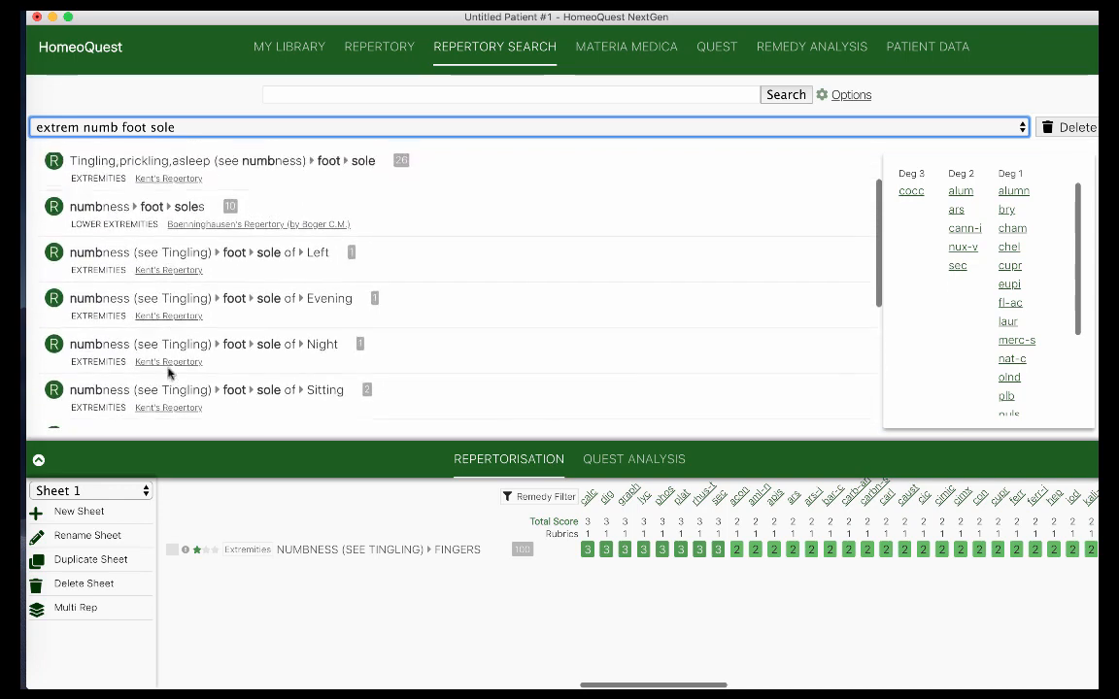
scroll(168, 375, "up", 1)
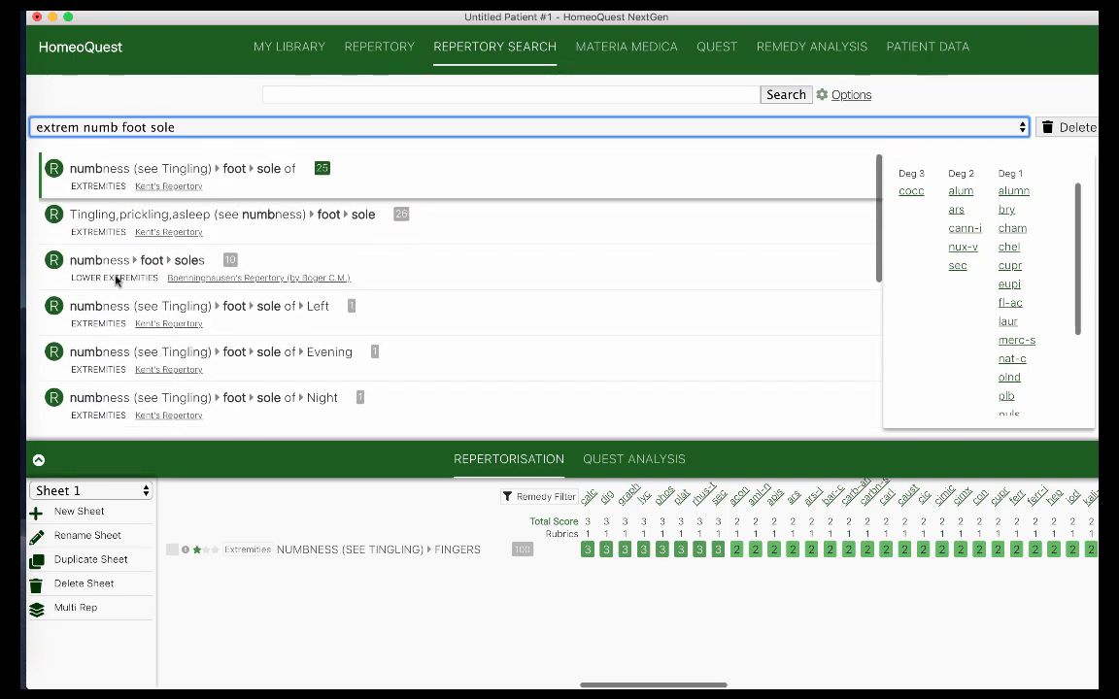
scroll(125, 325, "down", 1)
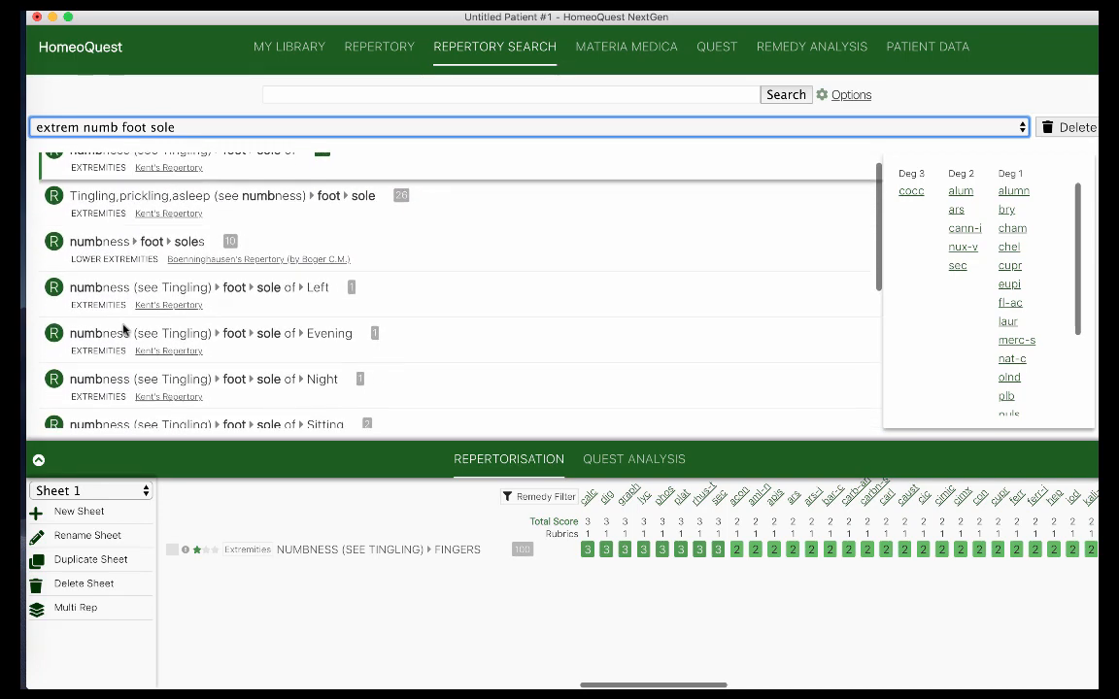
scroll(124, 330, "up", 1)
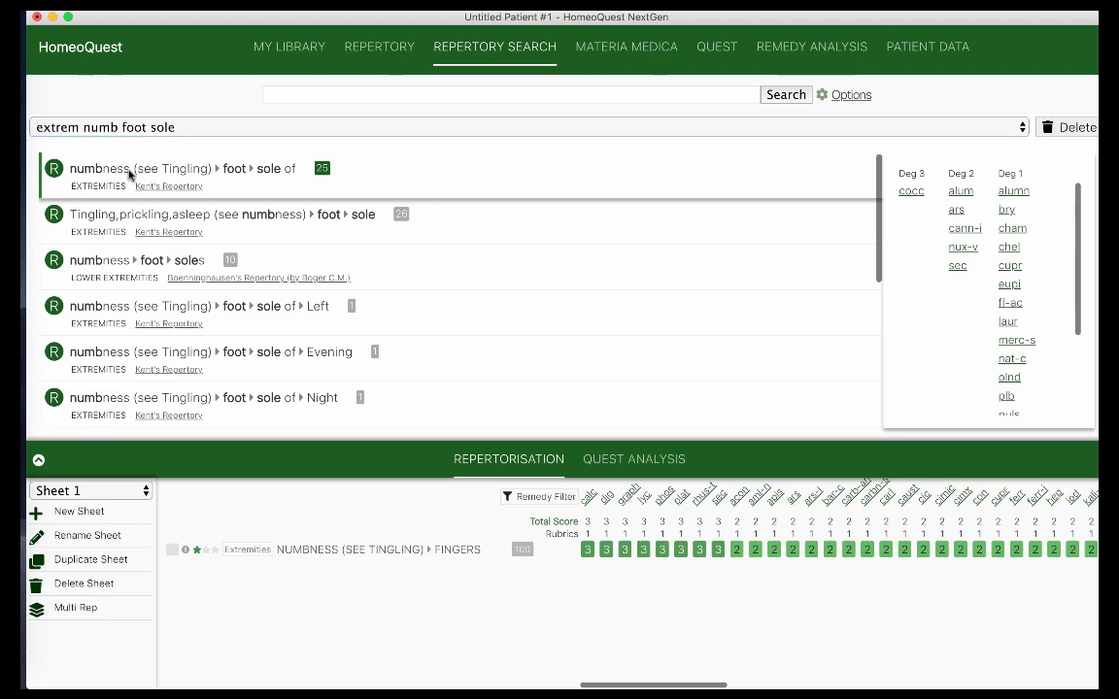
double_click(129, 175)
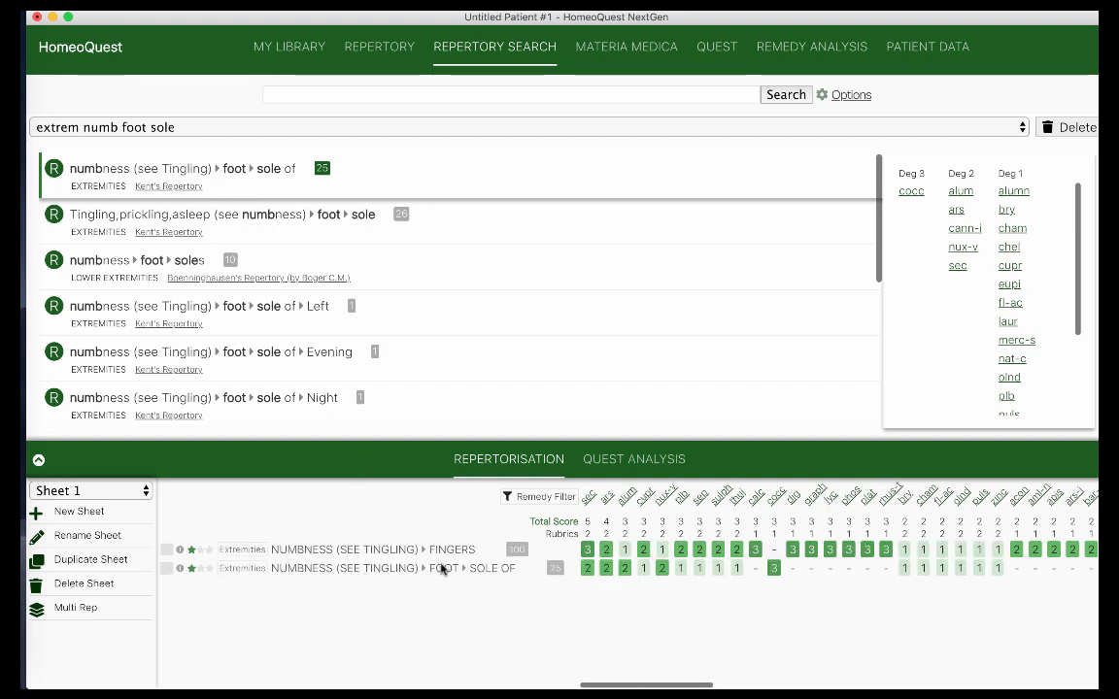
left_click(223, 130)
left_click(160, 177)
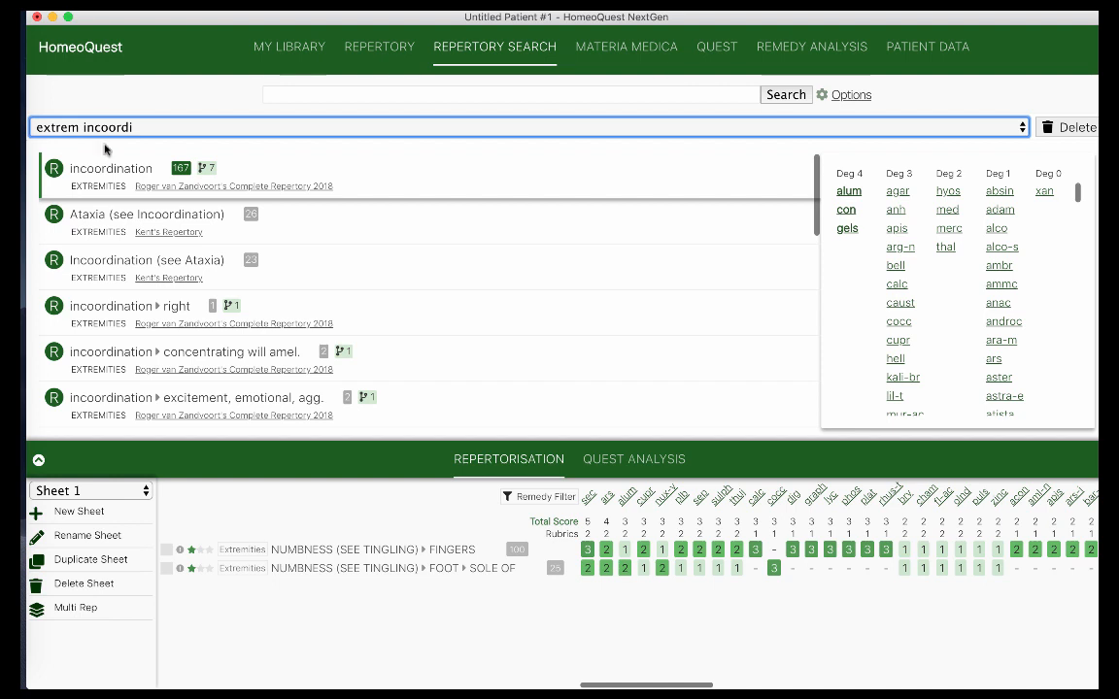
Add Kent's Ataxia (see Incoordination) rubric as Sheet 1's third row, putting alum at 6
scroll(136, 262, "down", 1)
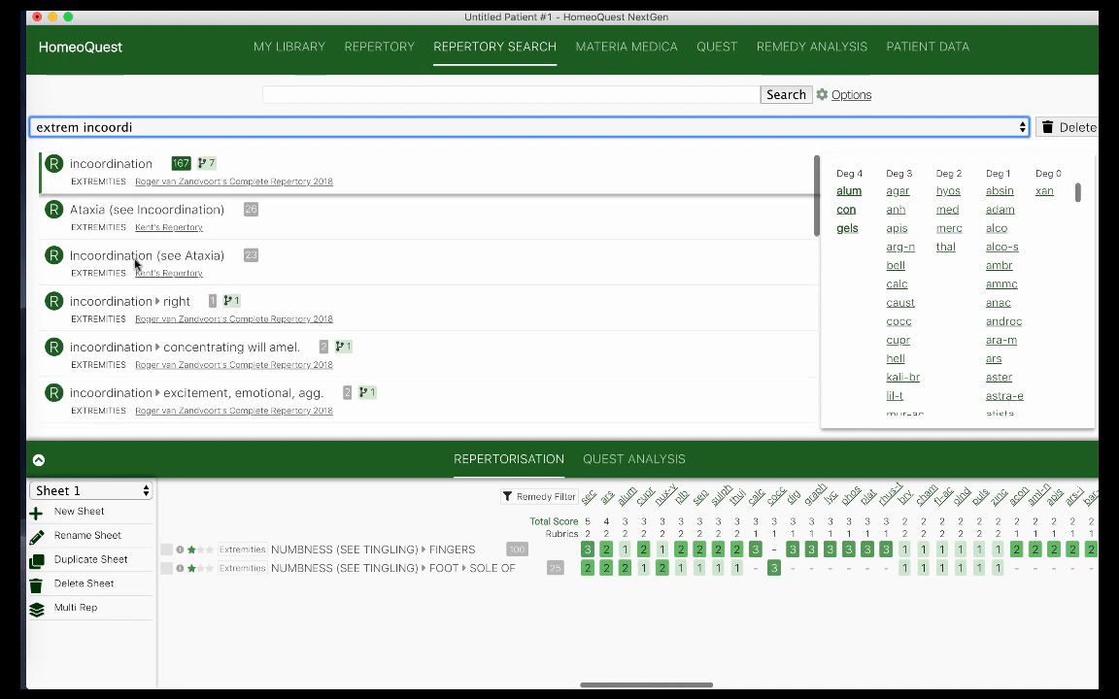
scroll(121, 258, "down", 1)
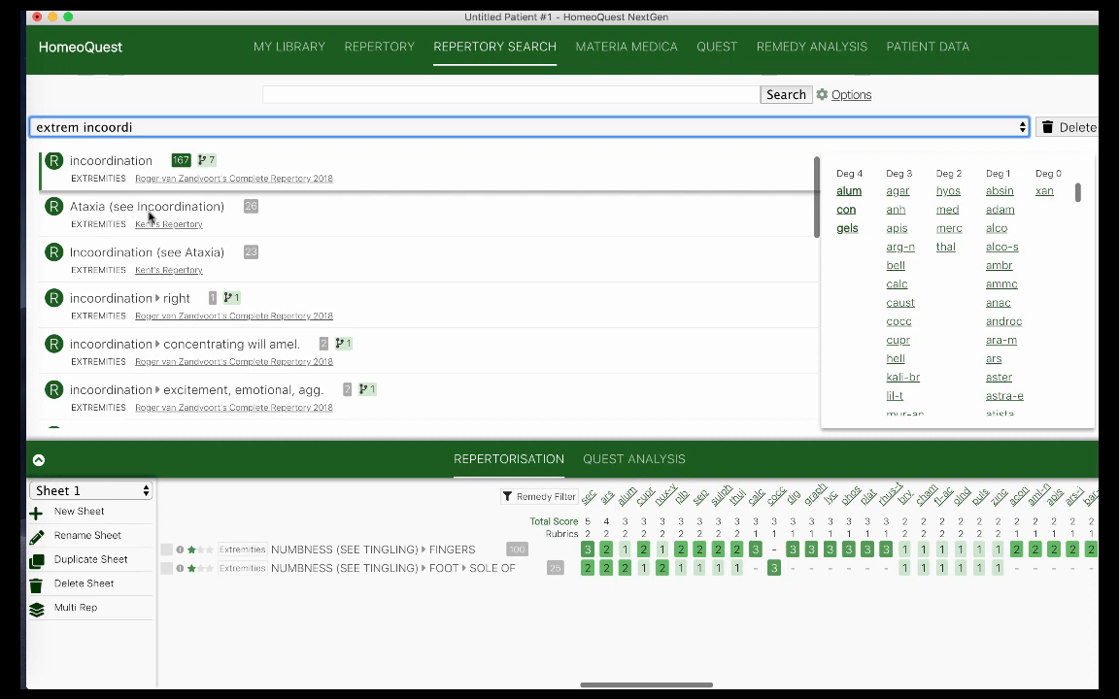
left_click(97, 215)
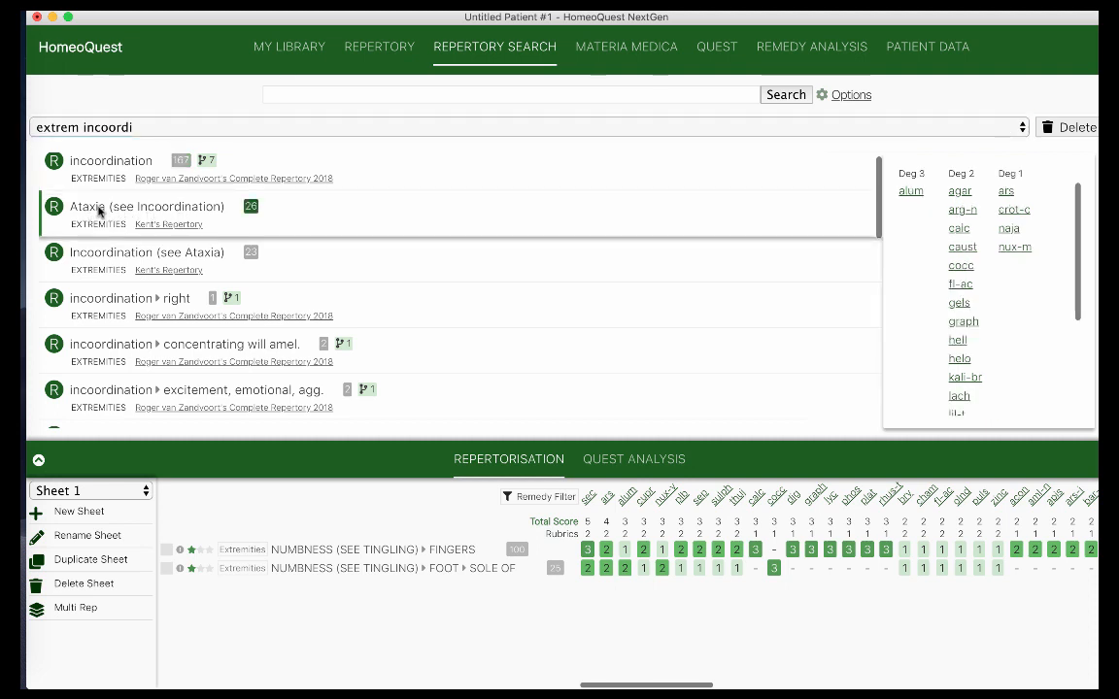
double_click(98, 210)
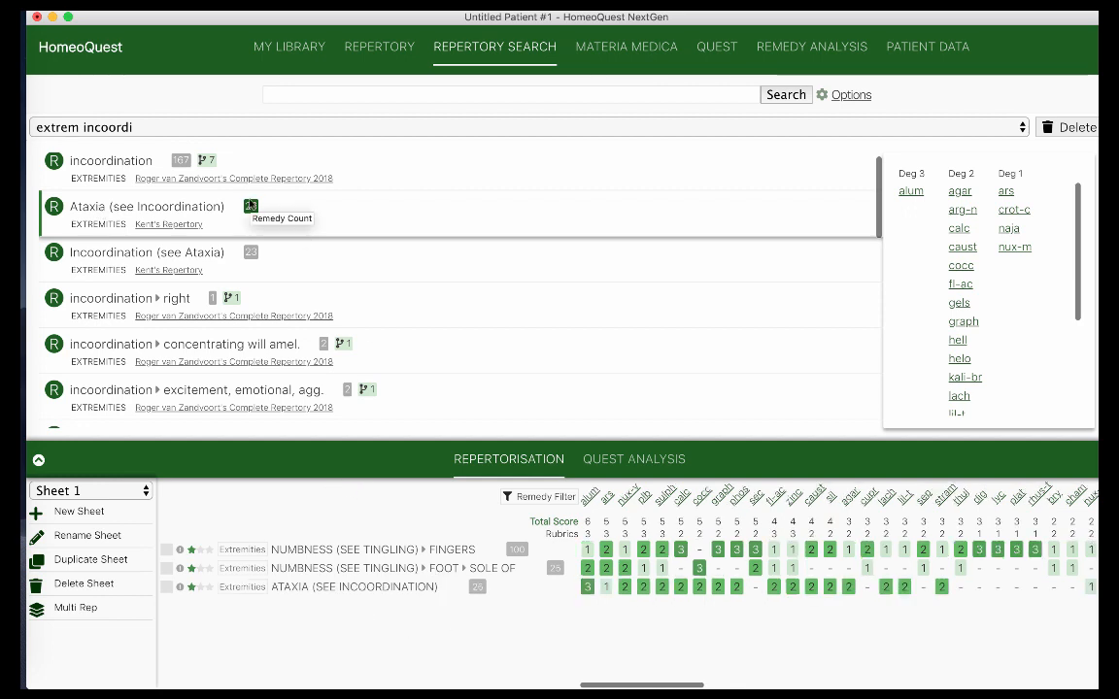
left_click(205, 124)
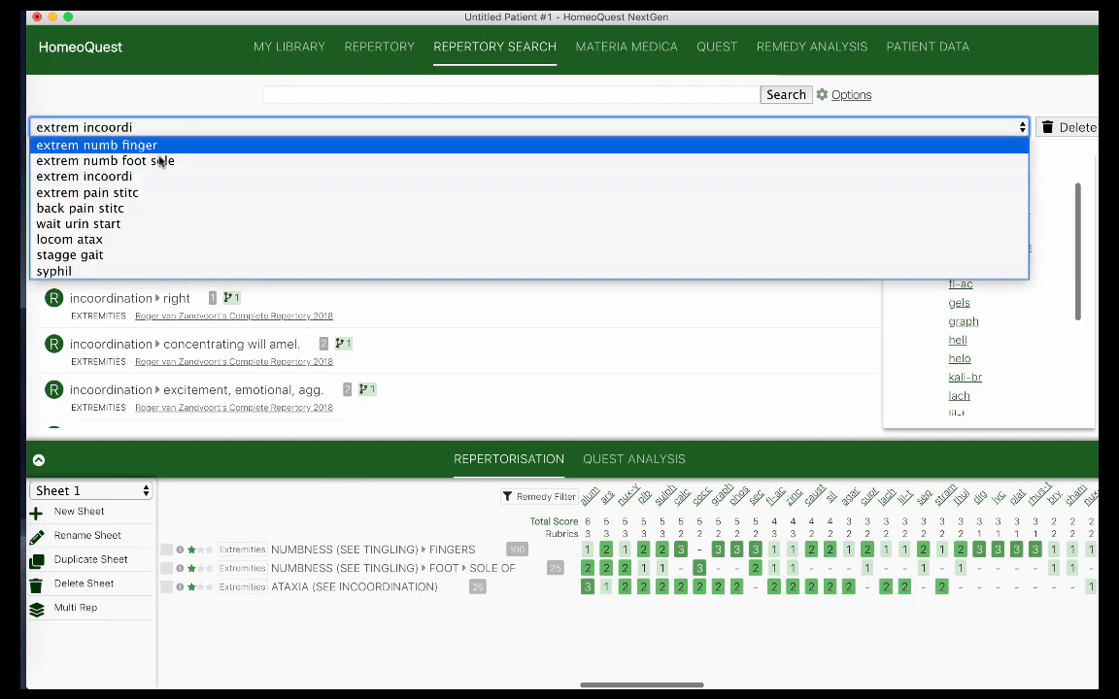
Reload 'extrem pain stitc' and add Kent's Pain ▸ Stitching (87 remedies) to Sheet 1
left_click(112, 194)
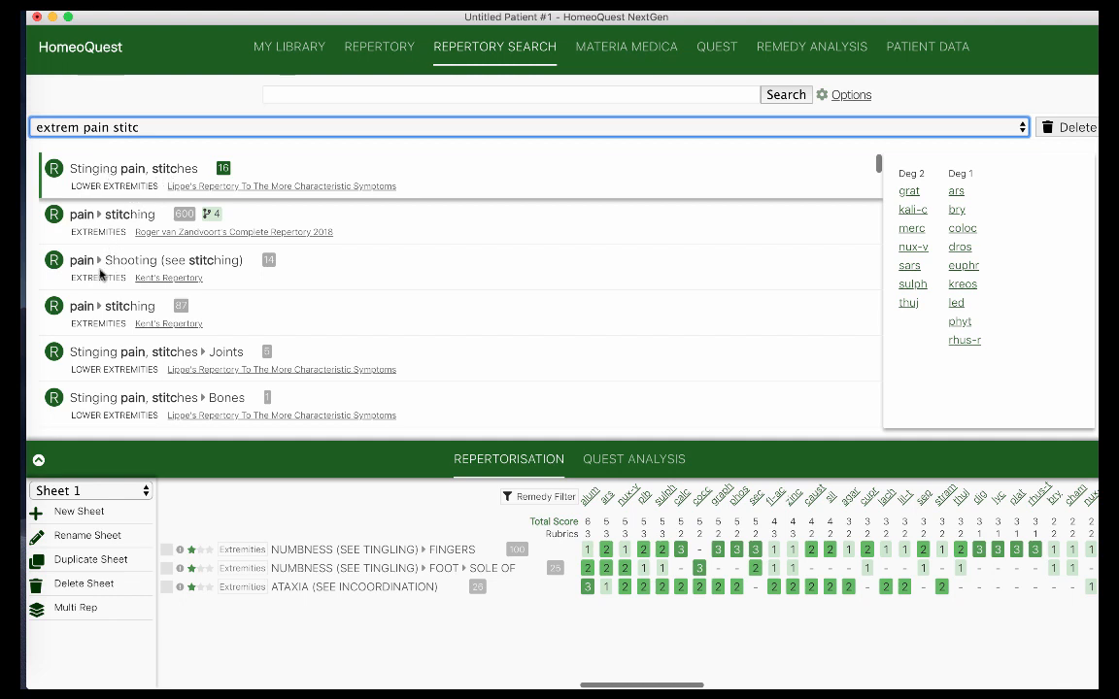
left_click(125, 310)
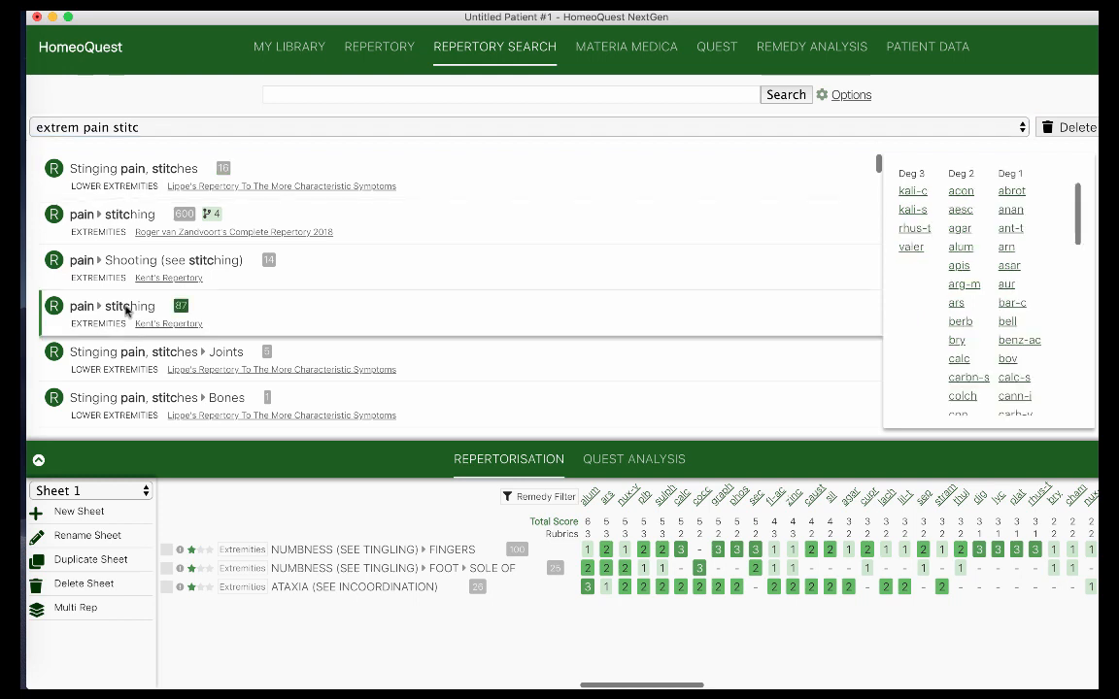
double_click(125, 307)
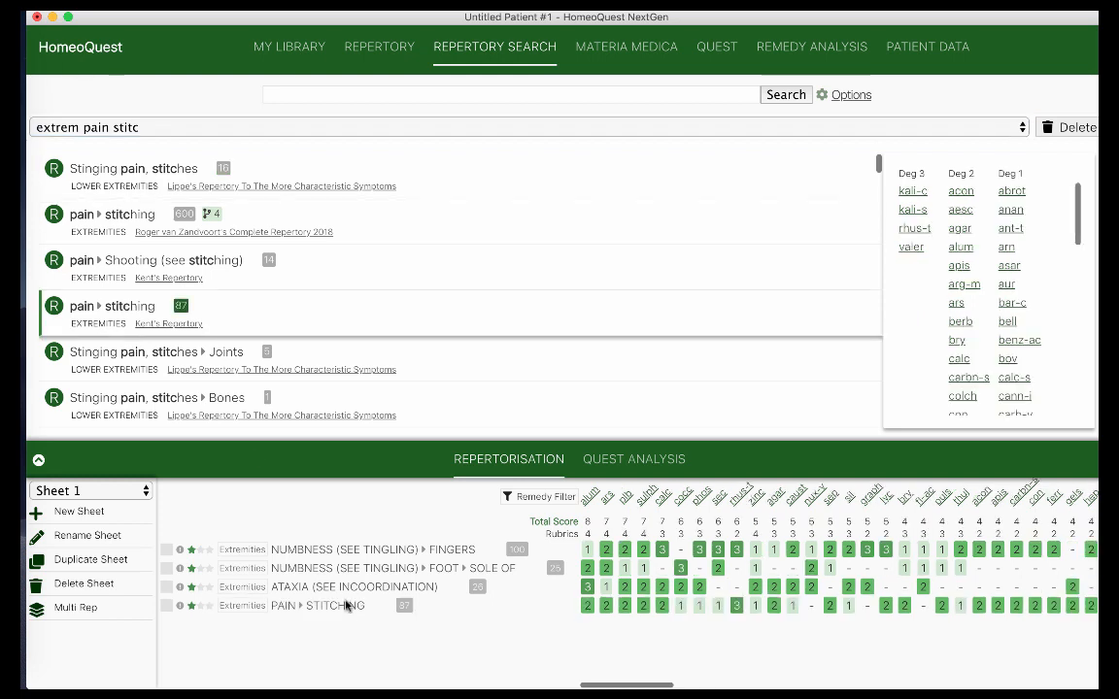
left_click(147, 123)
Reload 'back pain stitc' and add Back Pain ▸ Stitching, shooting (131 remedies) as the fifth row
left_click(129, 208)
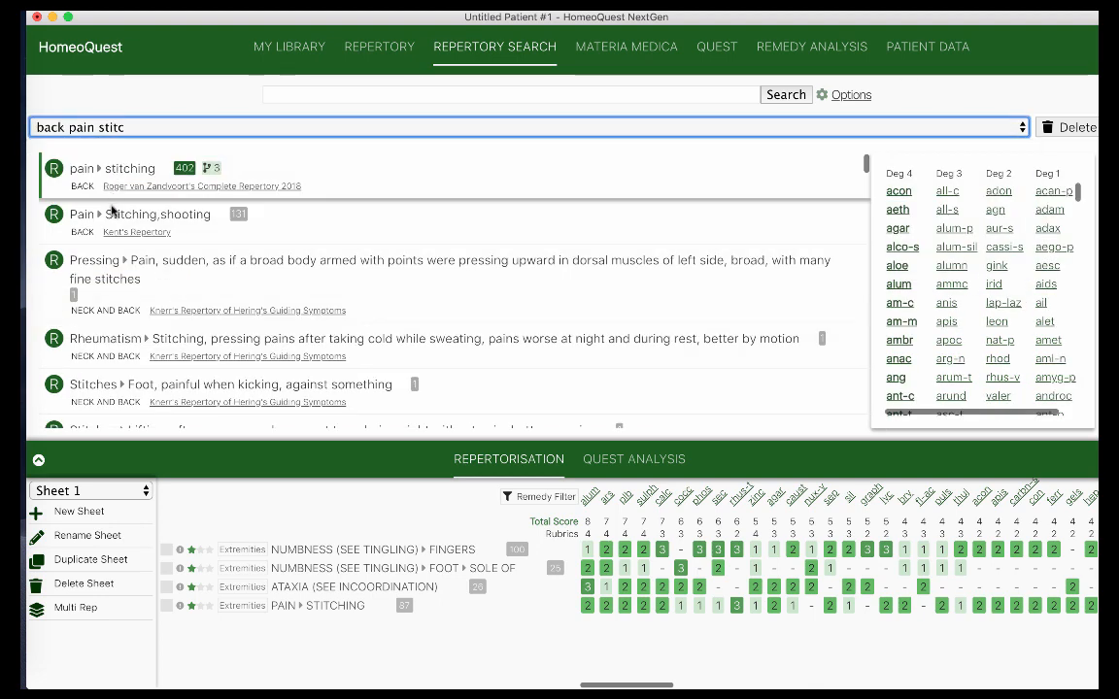
left_click(115, 216)
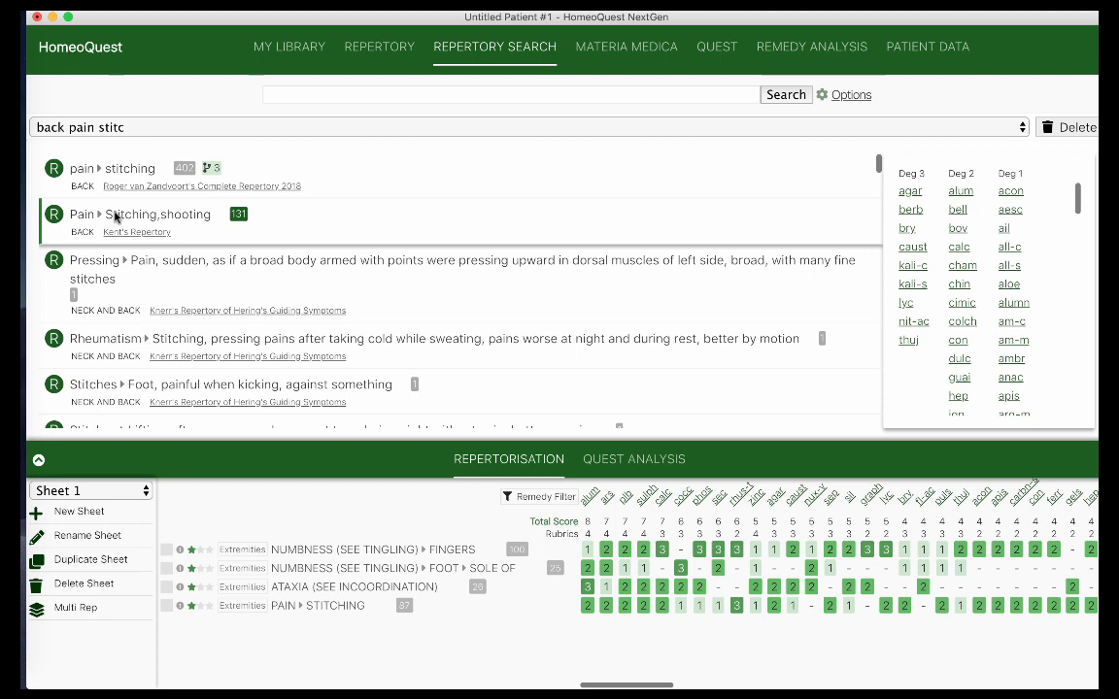
double_click(115, 218)
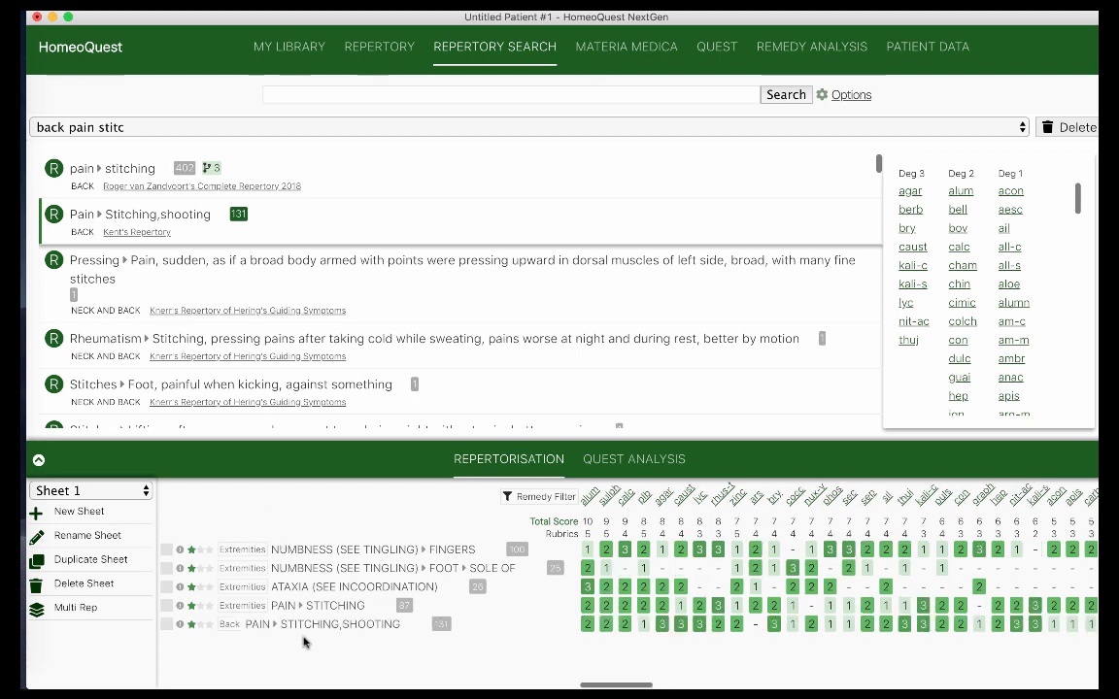
left_click(151, 132)
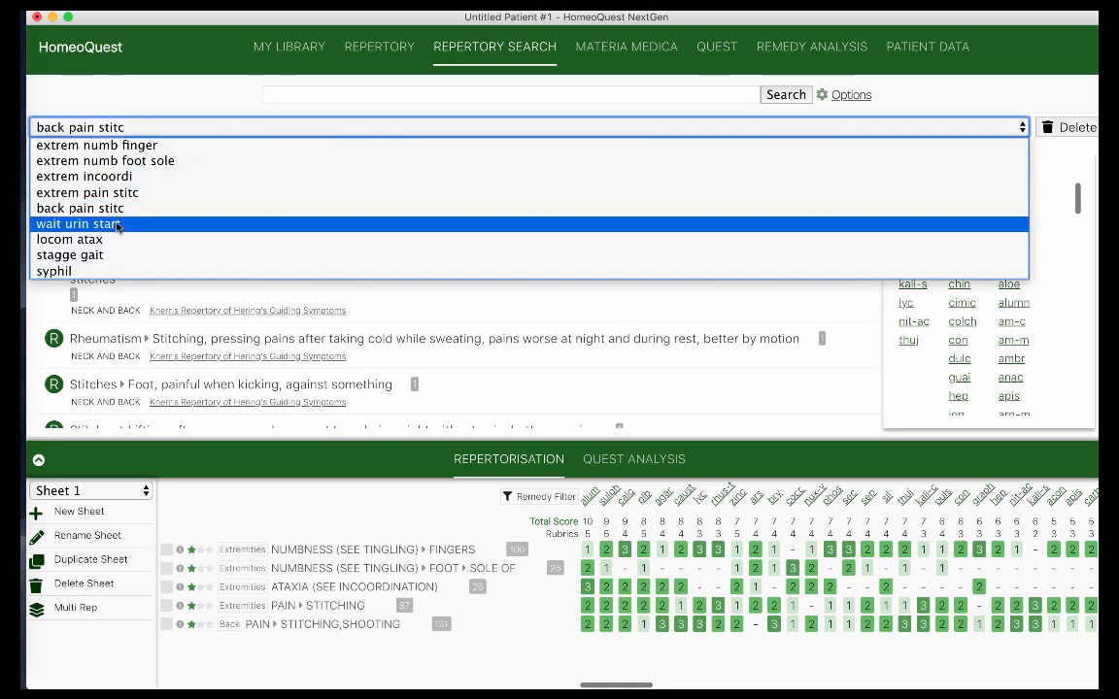
Reload 'wait urin start' and add Kent's Urination ▸ Retarded ▸ Must wait for urine to start
left_click(116, 226)
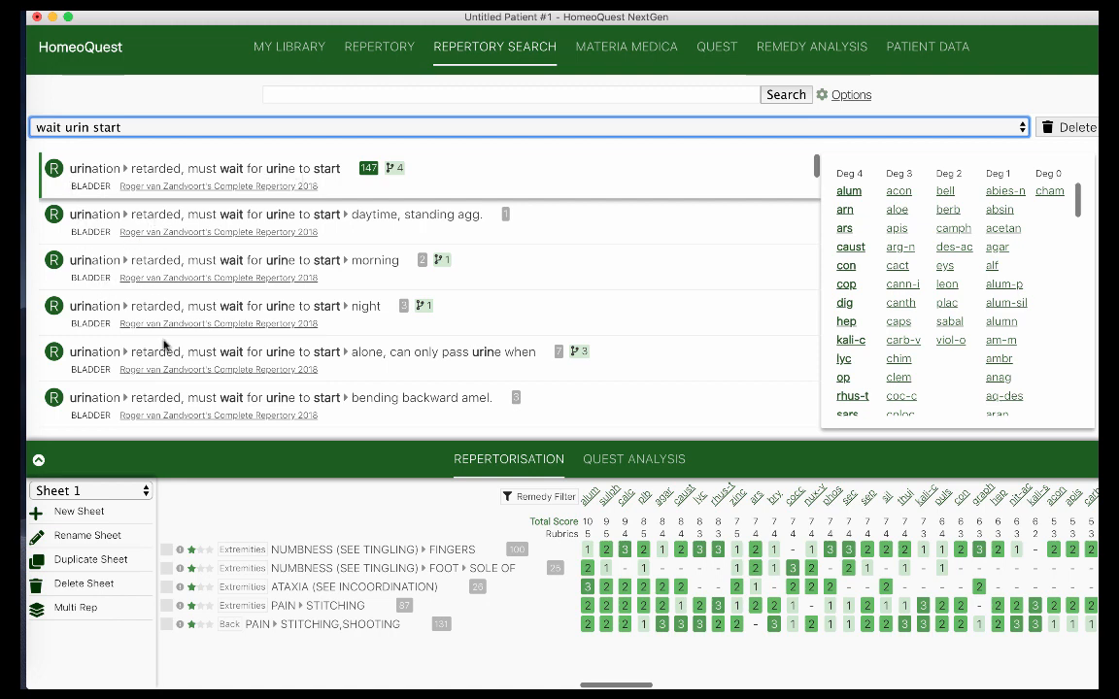
scroll(163, 345, "down", 10)
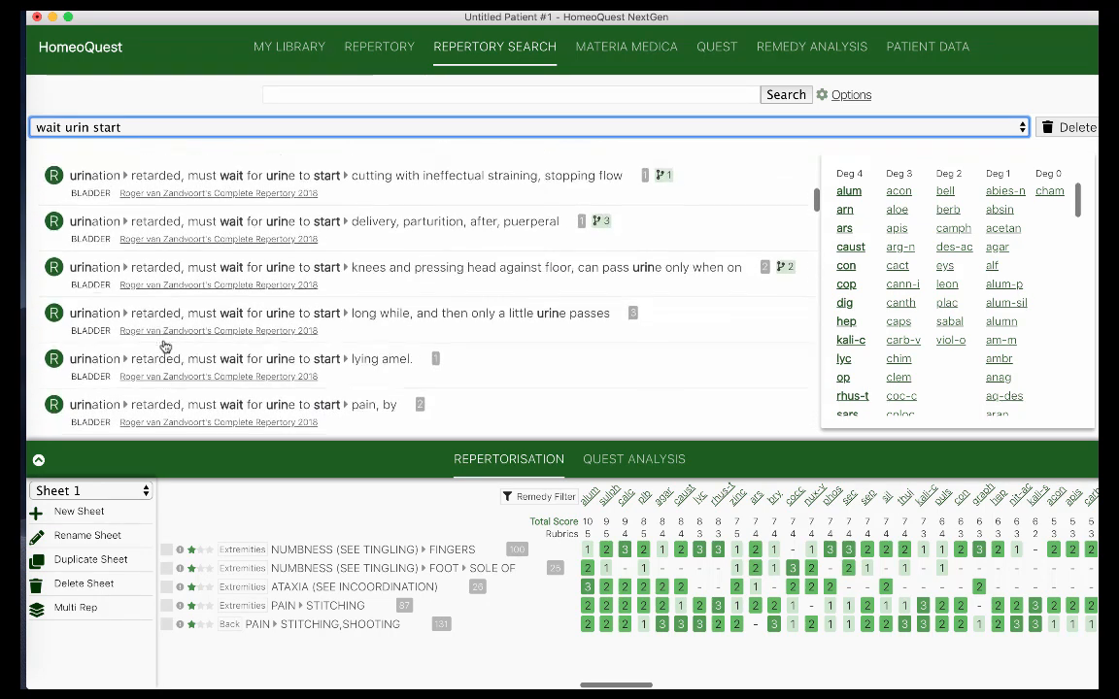
scroll(165, 346, "down", 5)
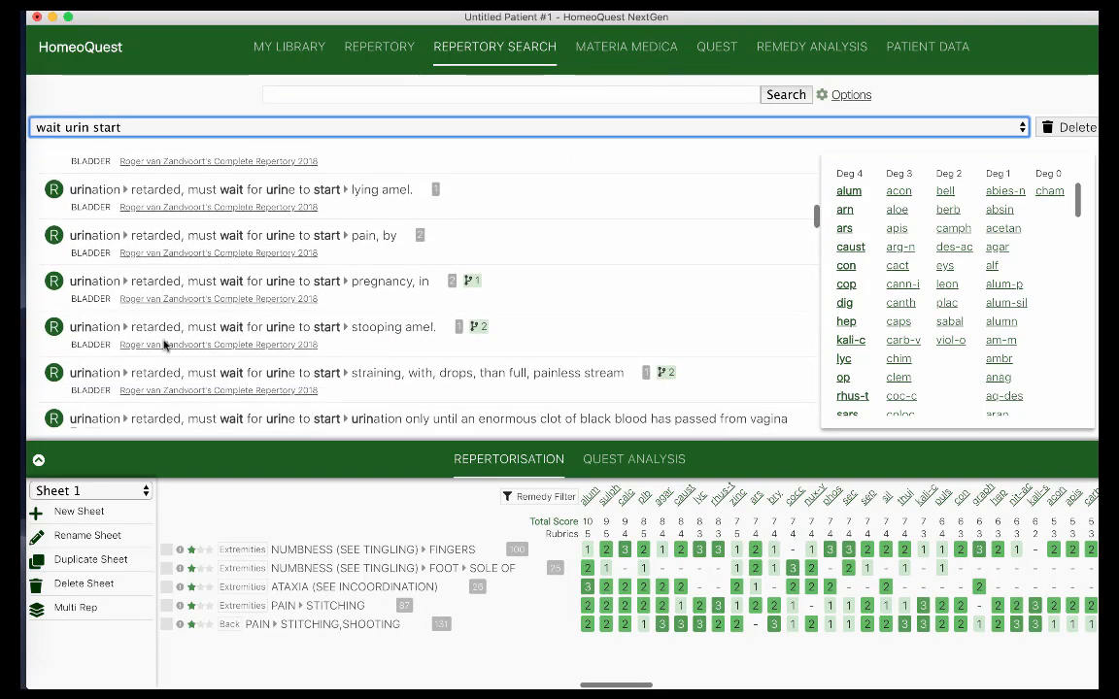
scroll(166, 346, "down", 8)
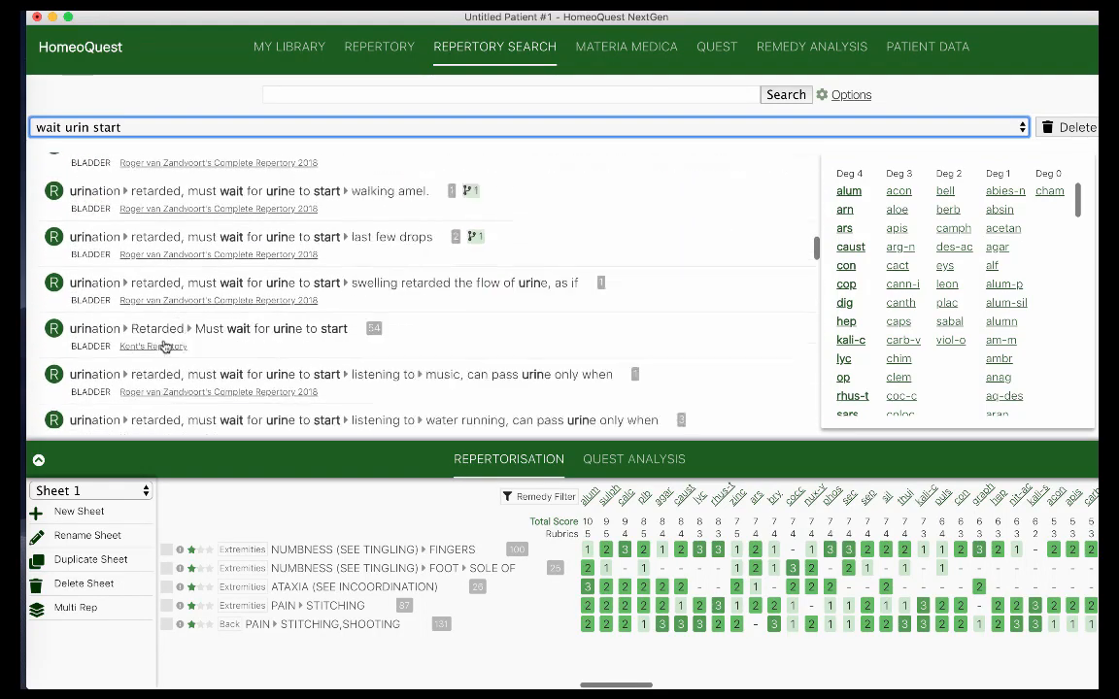
scroll(165, 346, "down", 3)
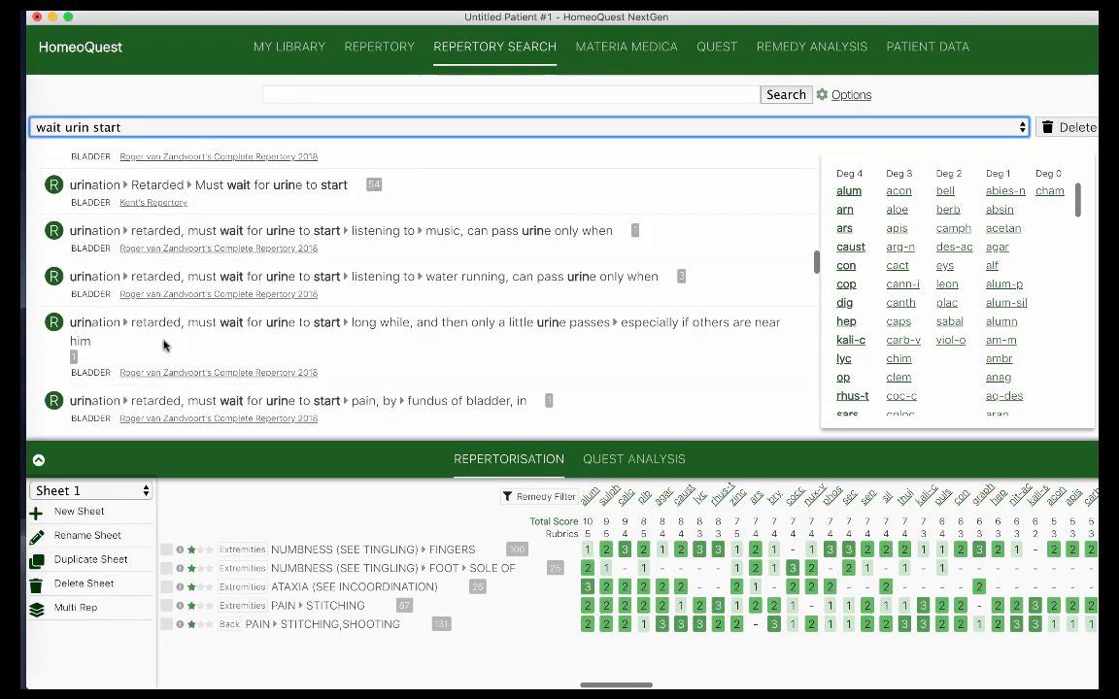
scroll(170, 209, "up", 1)
left_click(182, 207)
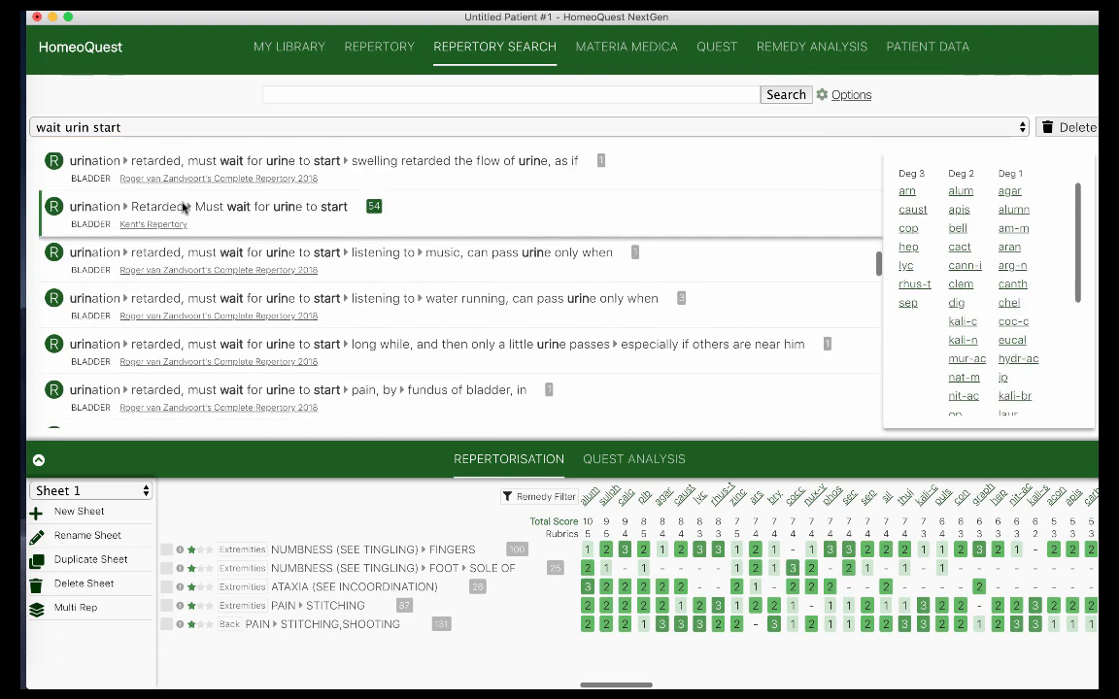
double_click(182, 207)
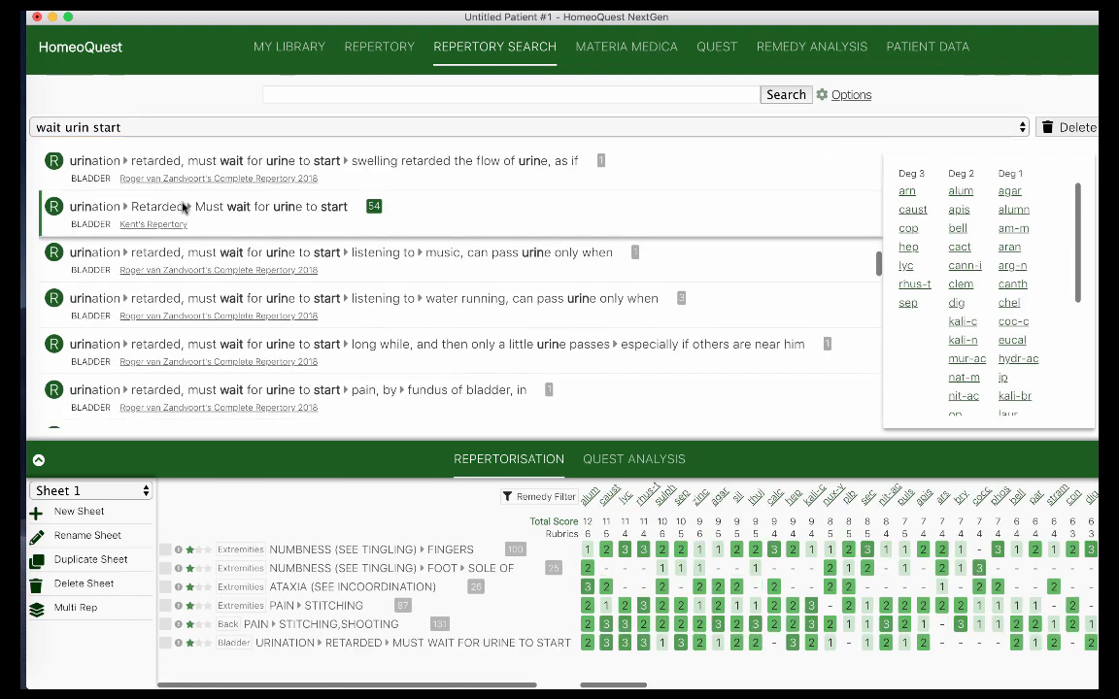
left_click(194, 122)
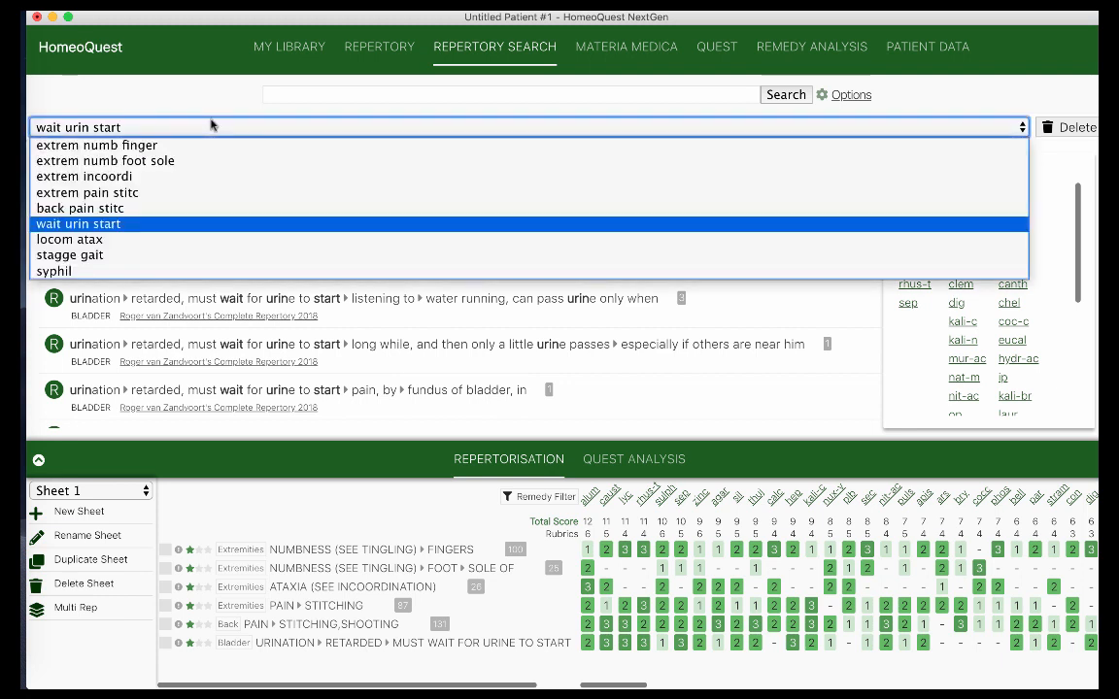
Reload 'locom atax' and add Clarke's Locomotor Ataxy (38 remedies) as Sheet 1's seventh row
left_click(117, 241)
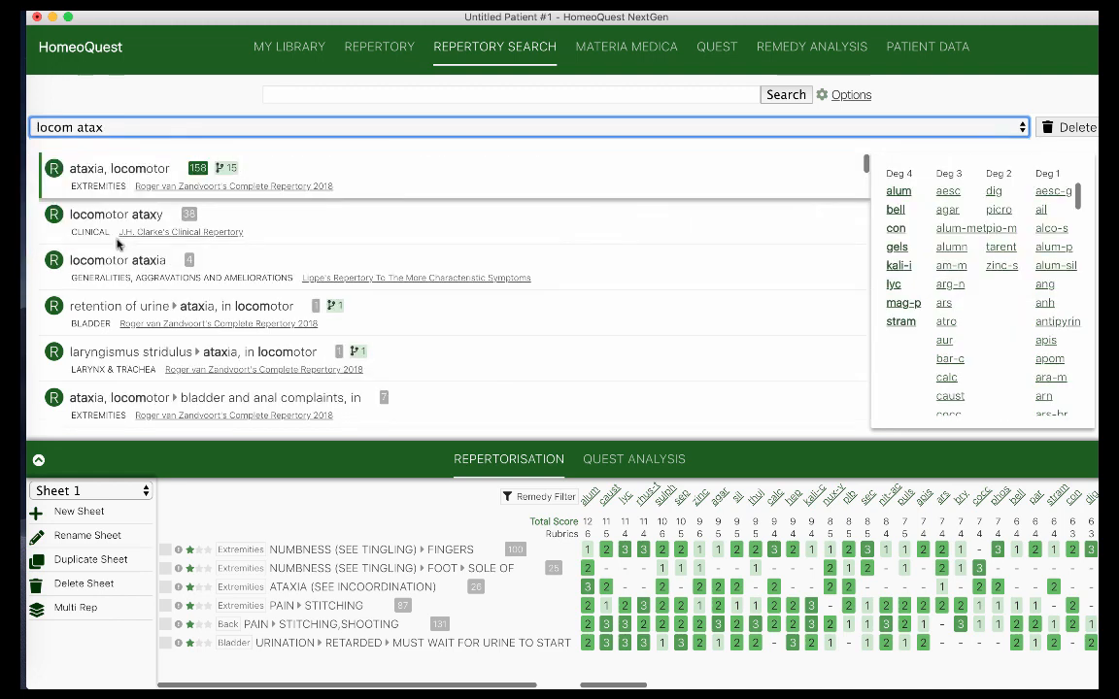
left_click(124, 175)
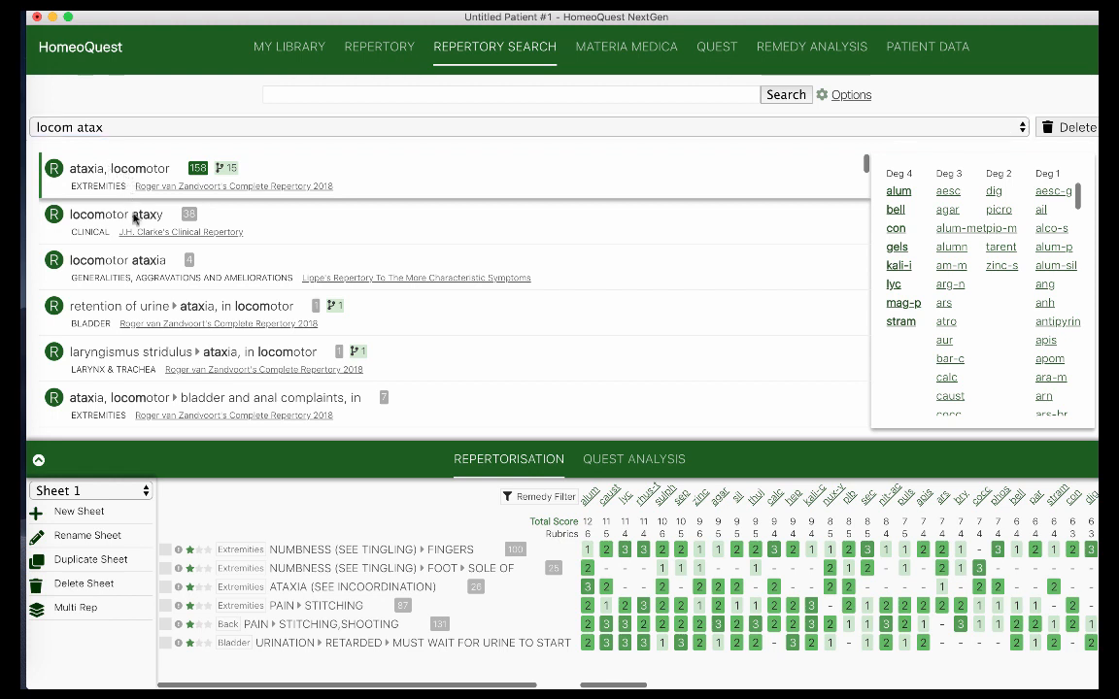
left_click(135, 220)
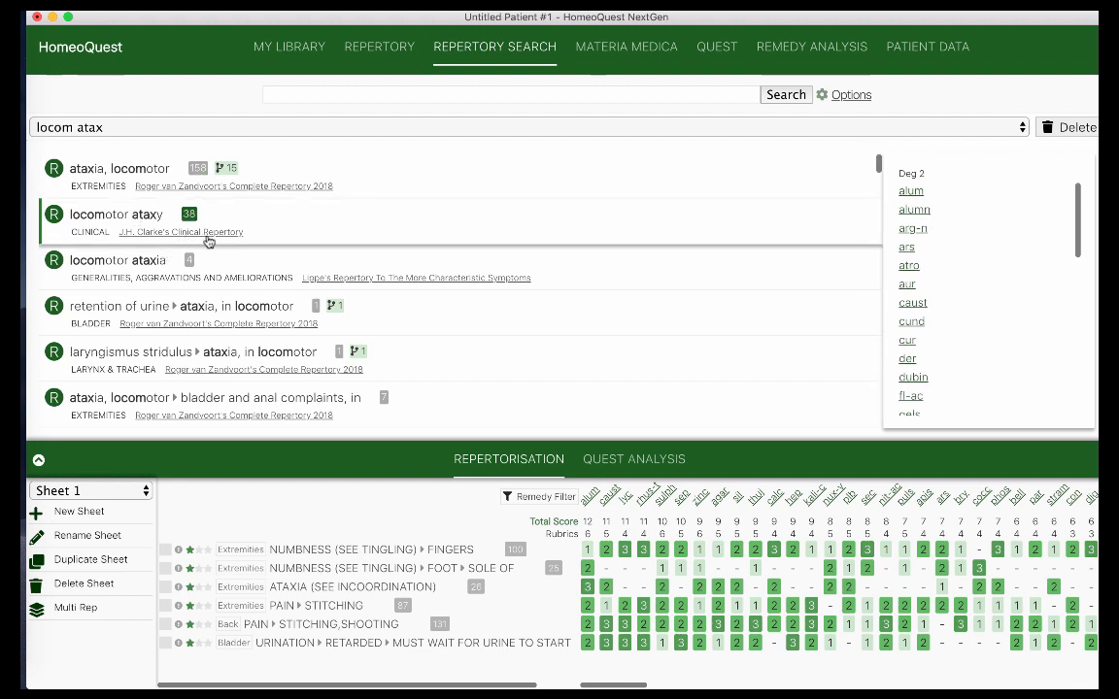
double_click(132, 218)
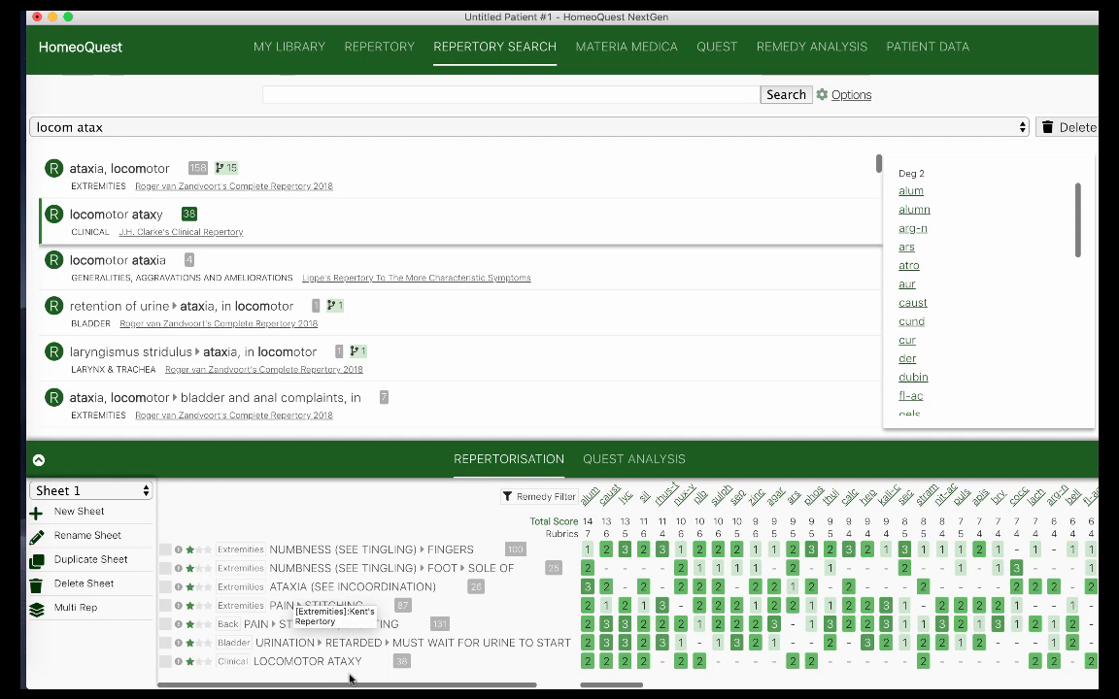
left_click(225, 129)
Rerun the staggering gait search and add Generalities Gait reeling, staggering, tottering to Sheet 1
left_click(192, 128)
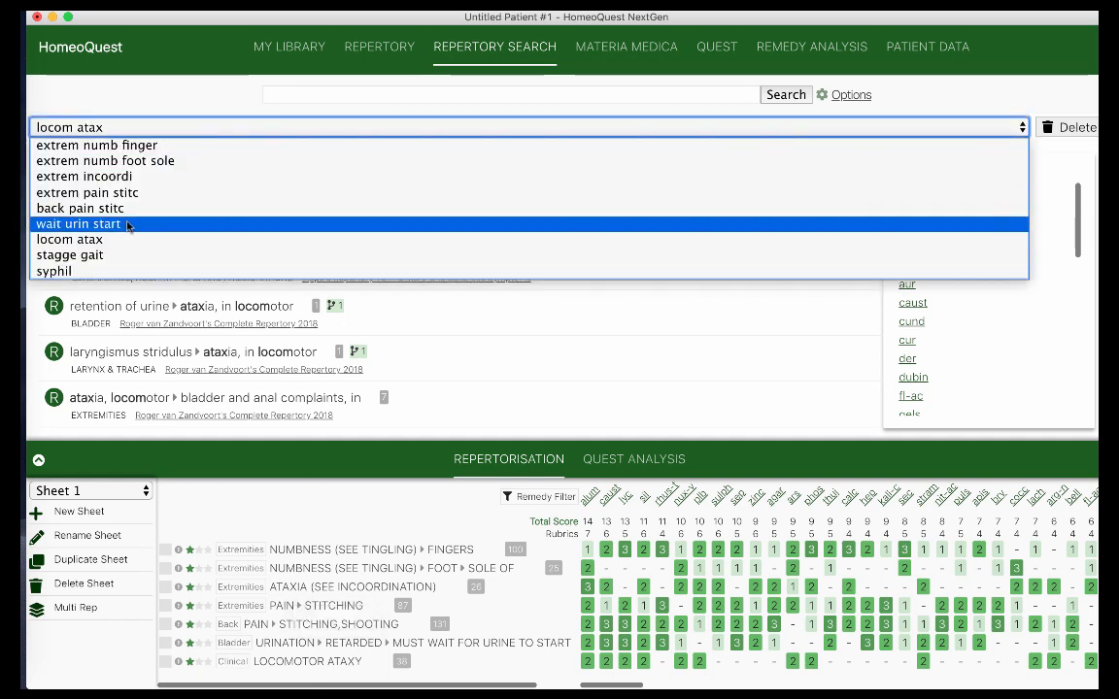
left_click(107, 257)
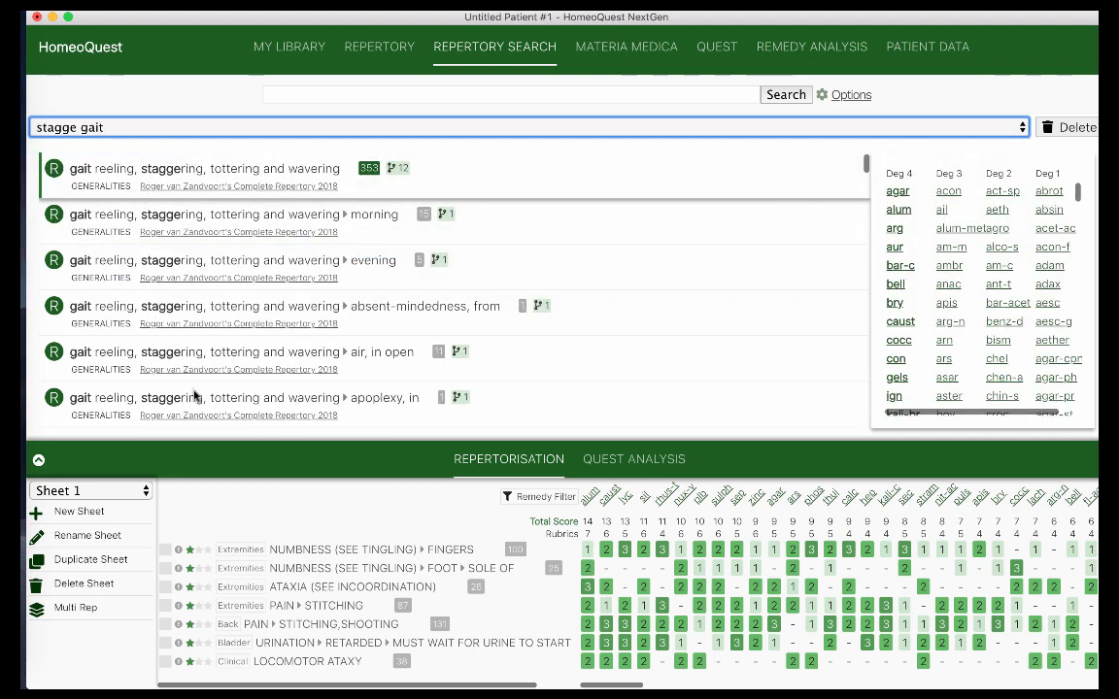
left_click(172, 173)
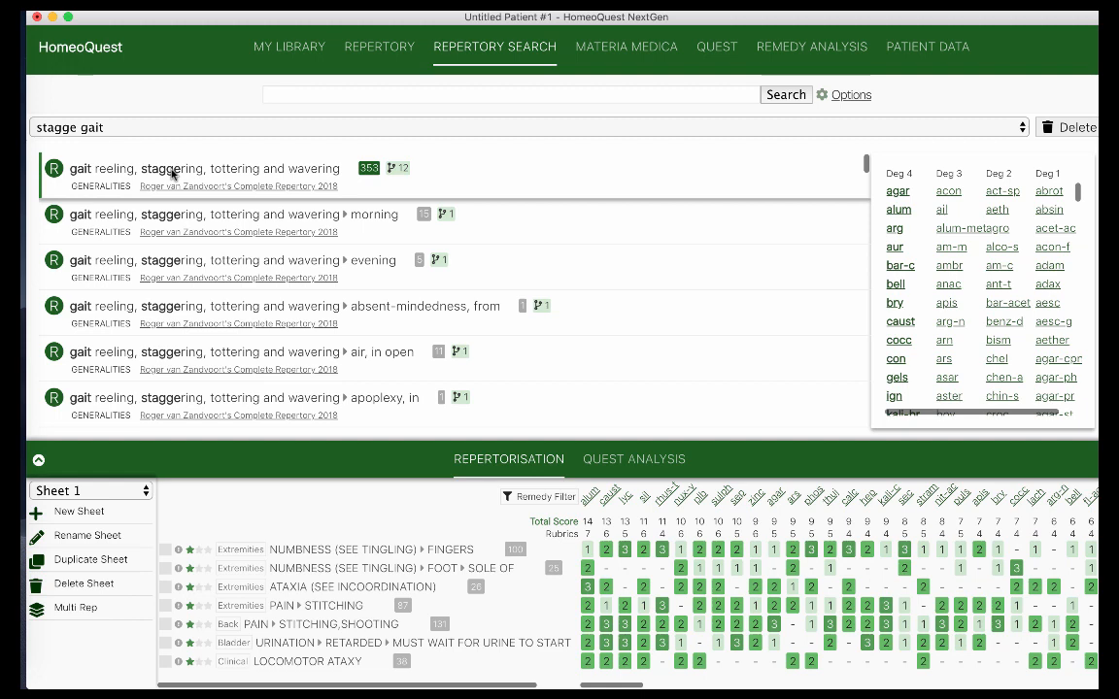
double_click(160, 167)
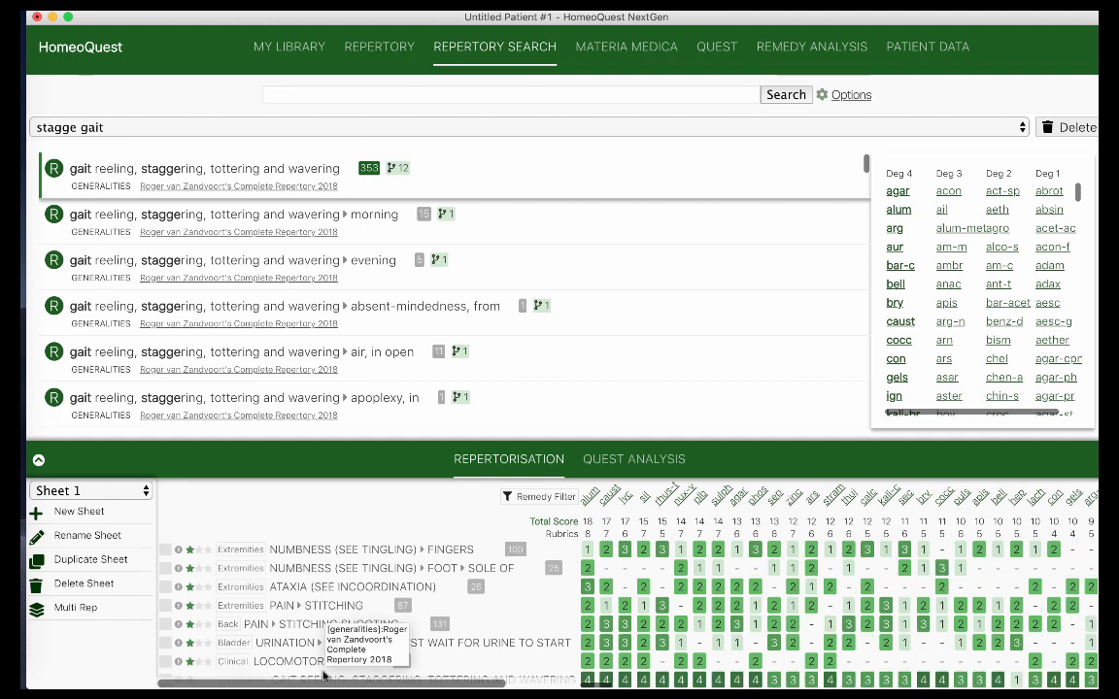
Reopen the earlier-searches list with the 'syphil' entry available
left_click(312, 125)
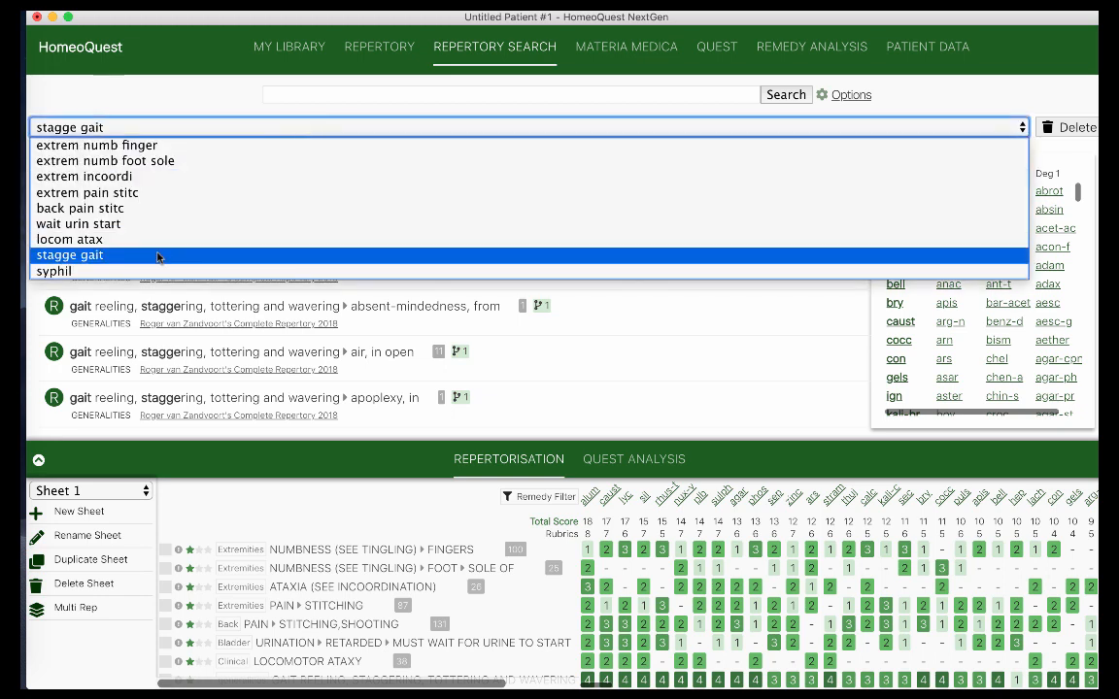
left_click(340, 124)
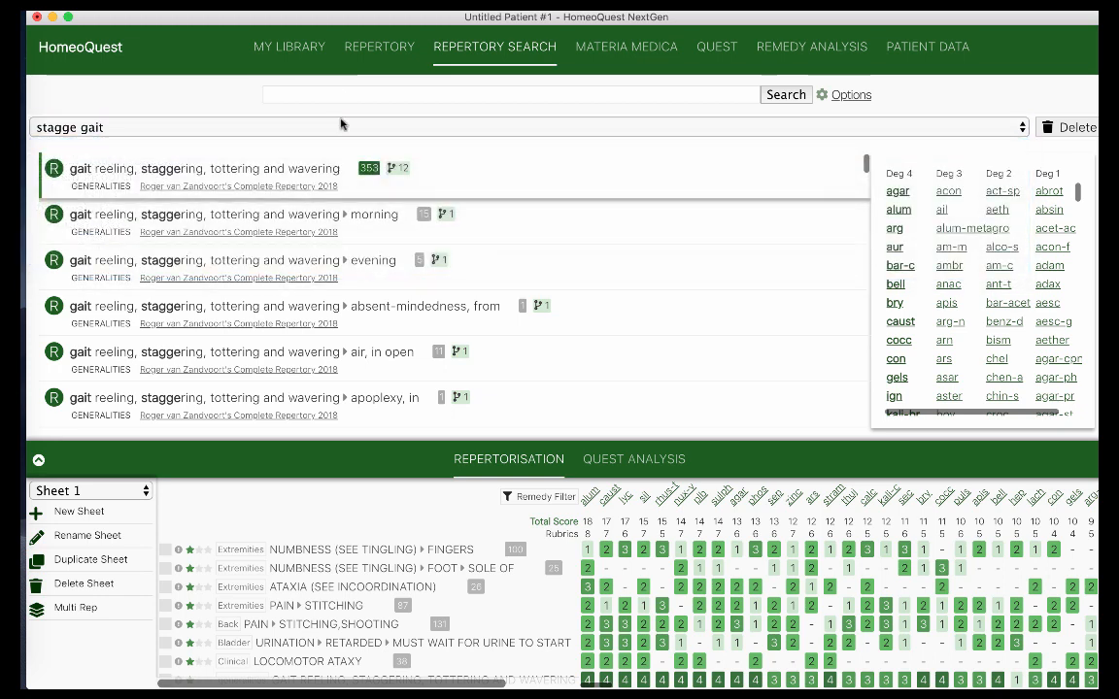
left_click(340, 124)
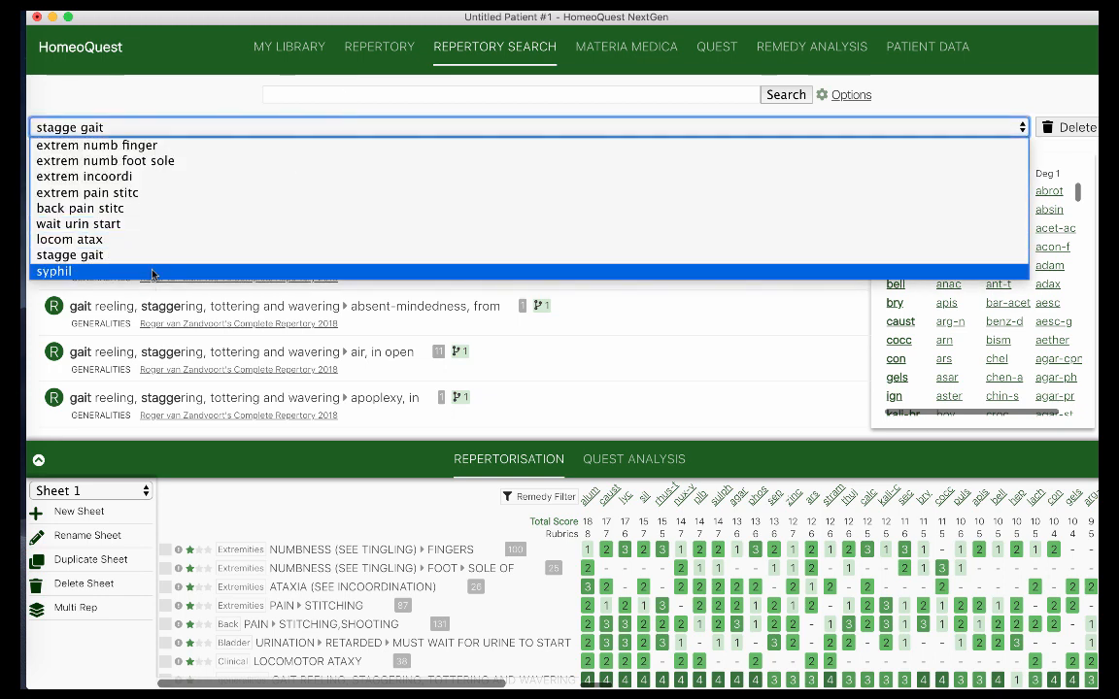
Rerun 'syphil' and add Zandvoort's Generalities 'syphilis' rubric to Sheet 1, putting lyc at 21
left_click(153, 272)
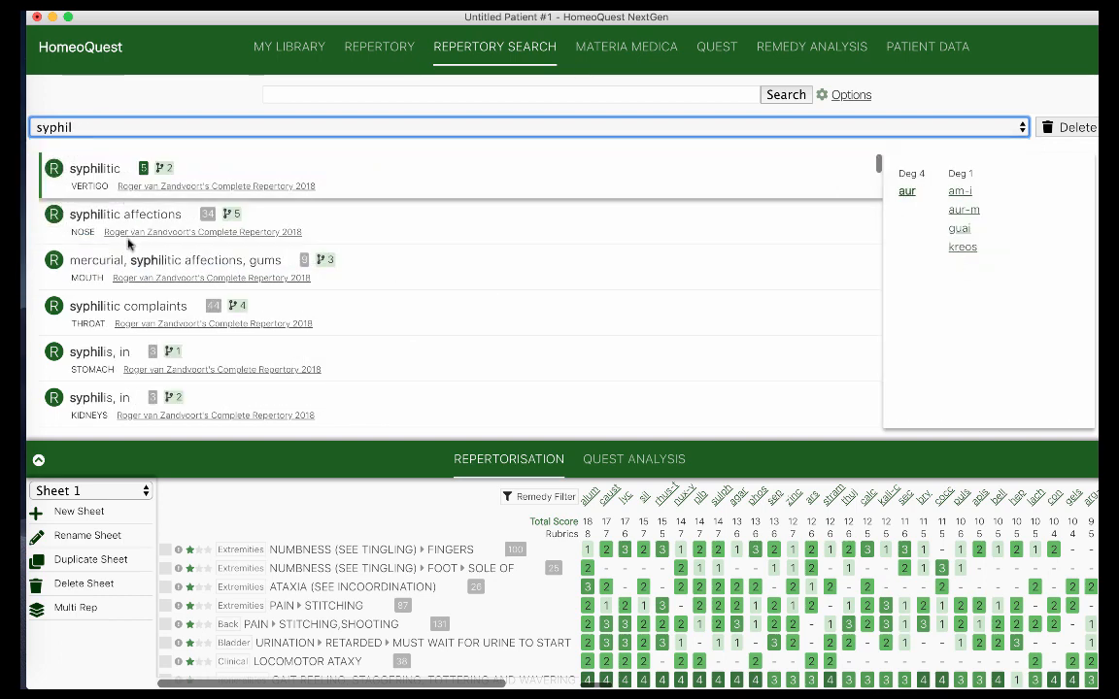
scroll(136, 292, "down", 3)
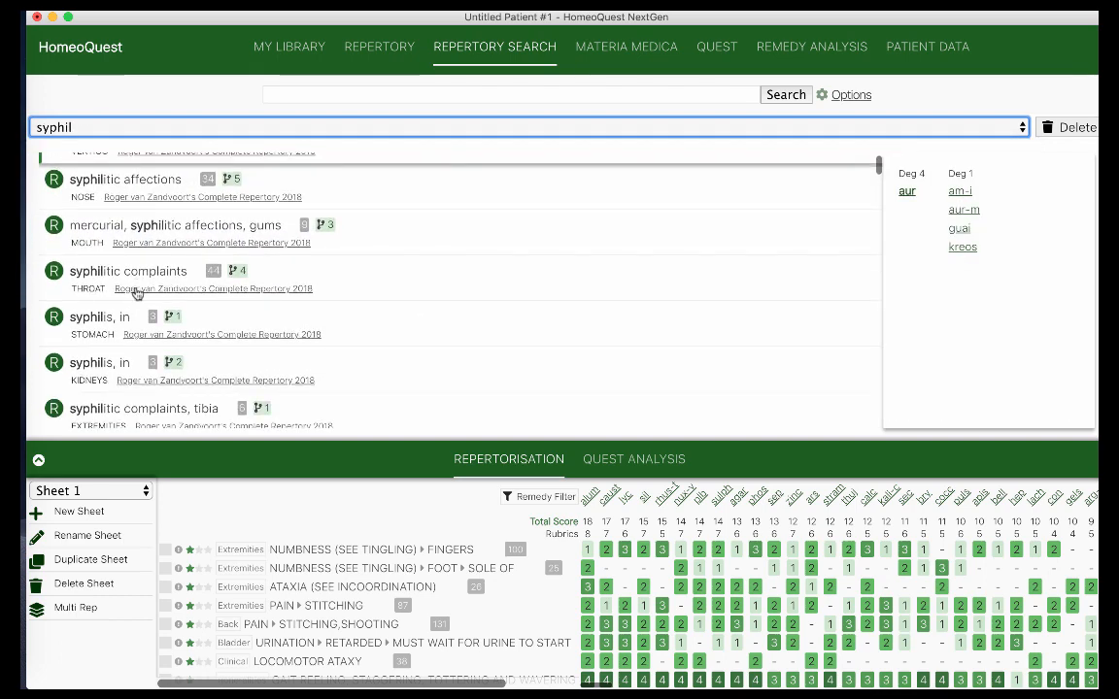
scroll(136, 292, "down", 3)
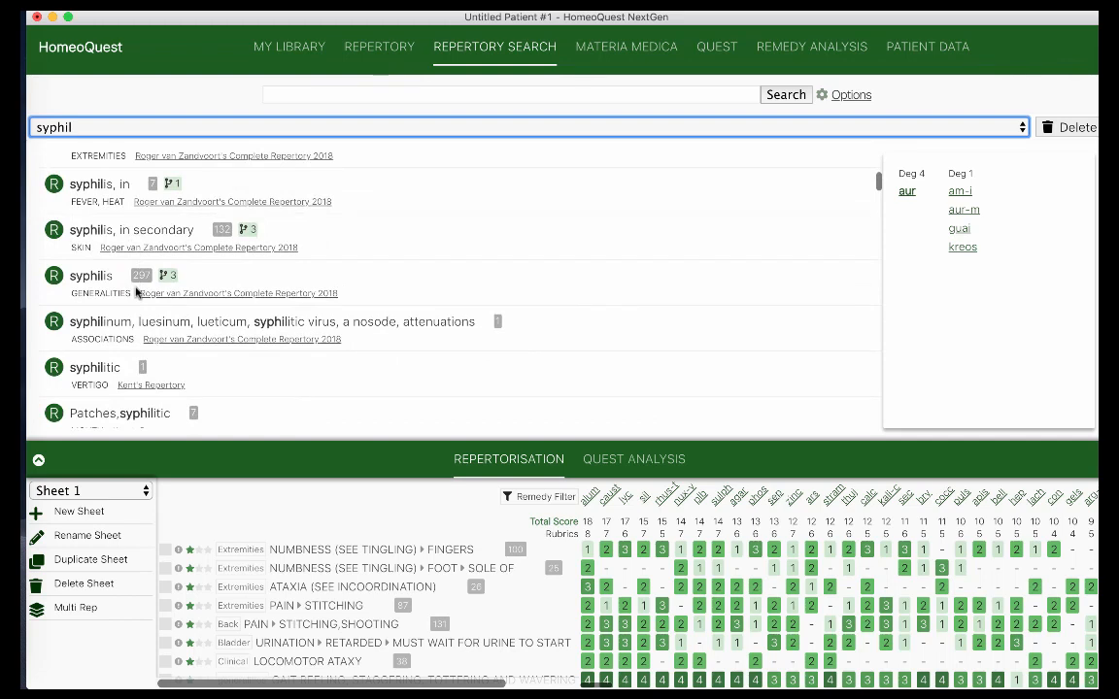
scroll(136, 291, "down", 3)
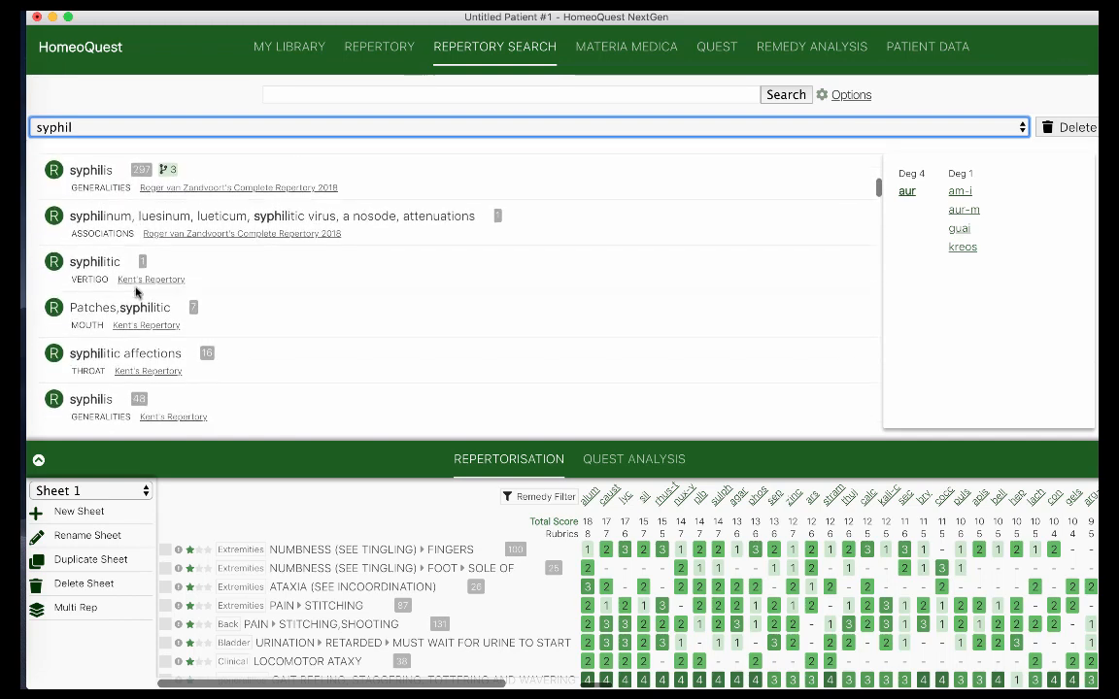
scroll(136, 292, "down", 2)
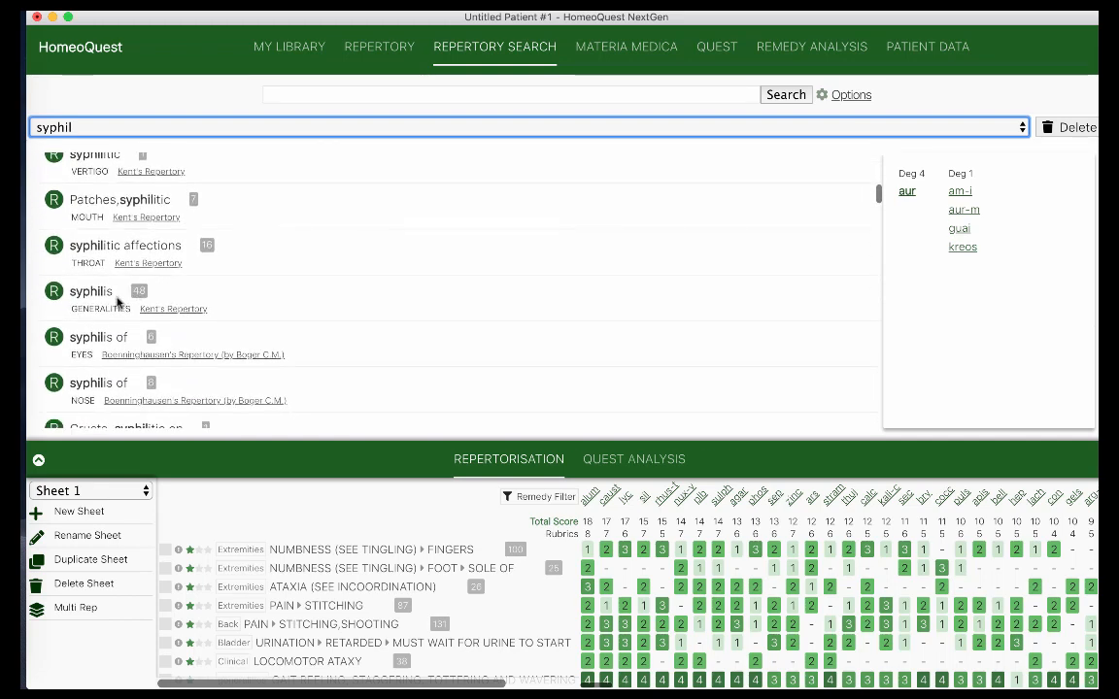
scroll(117, 303, "down", 2)
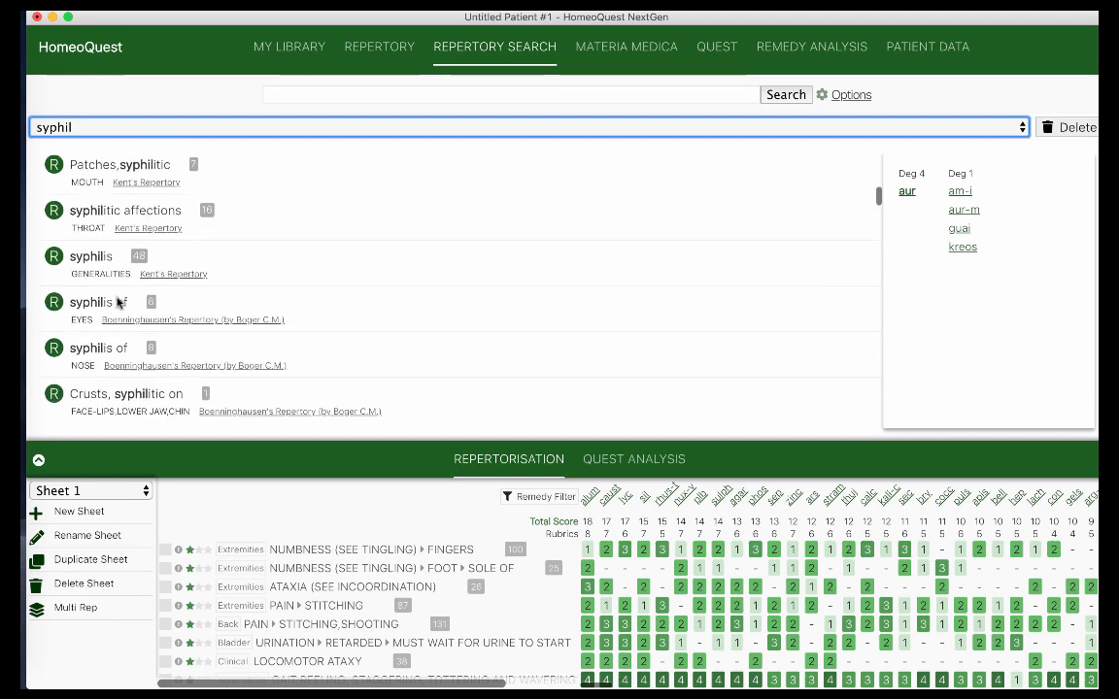
scroll(118, 303, "down", 2)
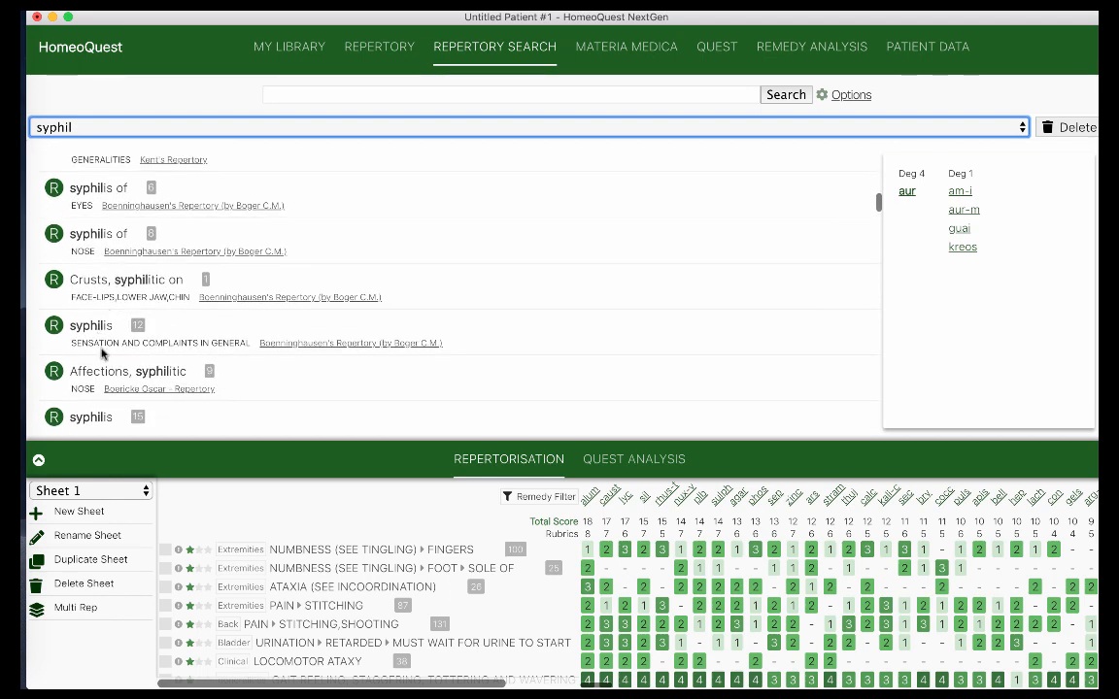
scroll(105, 346, "up", 5)
left_click(91, 223)
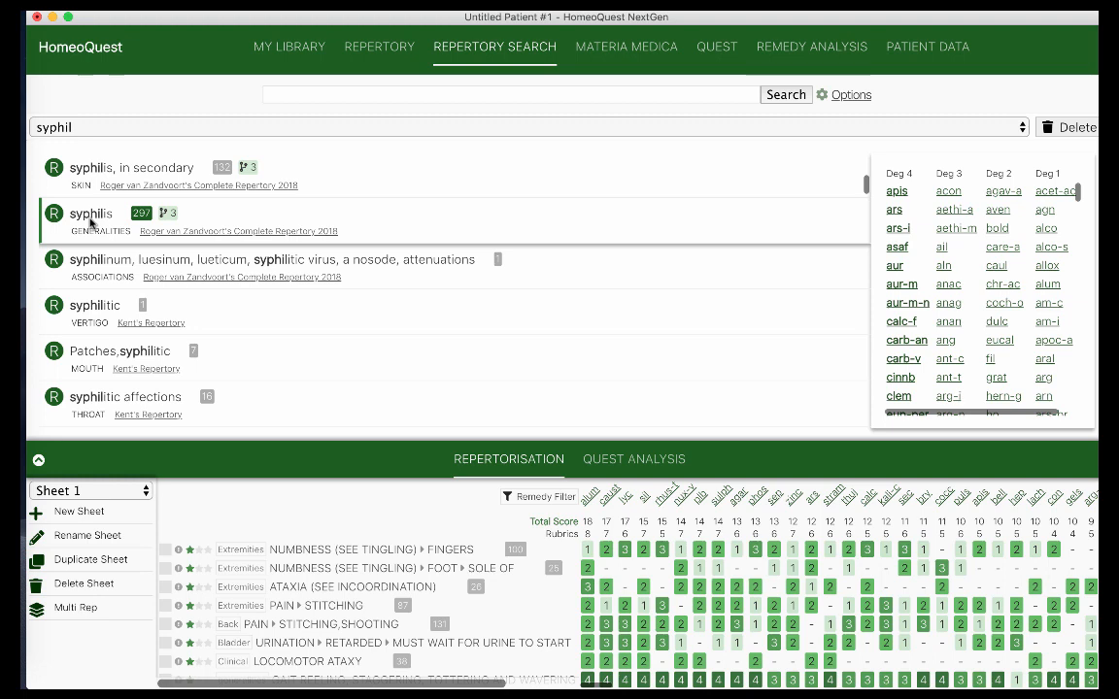
double_click(91, 222)
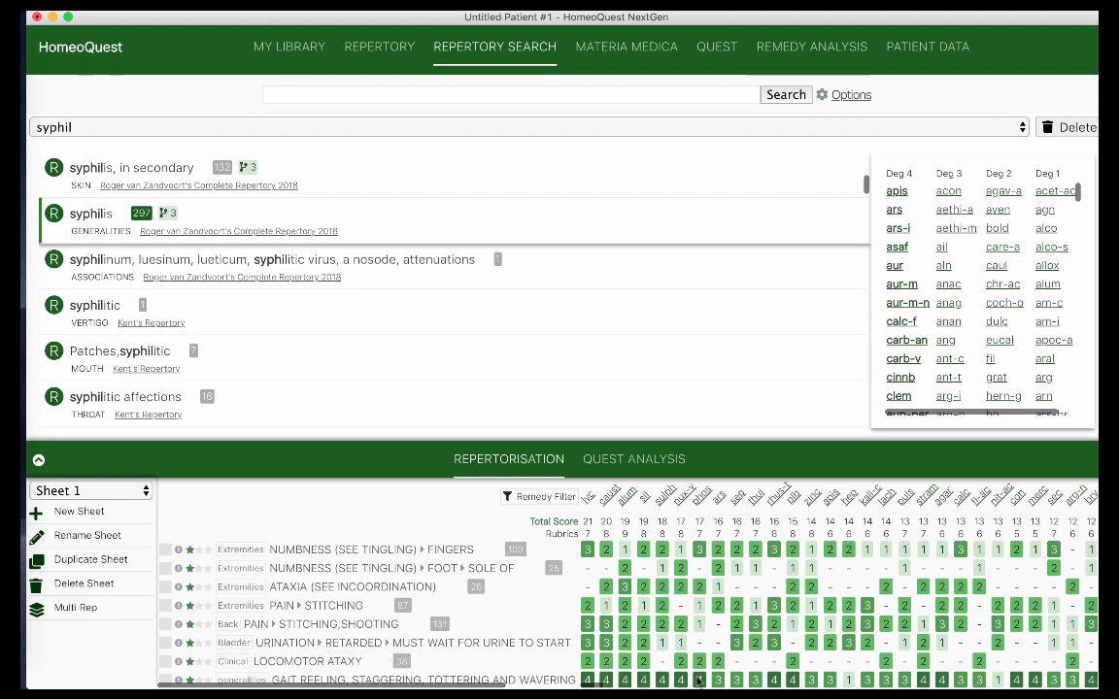
Expand the repertorisation sheet full-window and scroll its rubric list back to the left edge
left_click(39, 463)
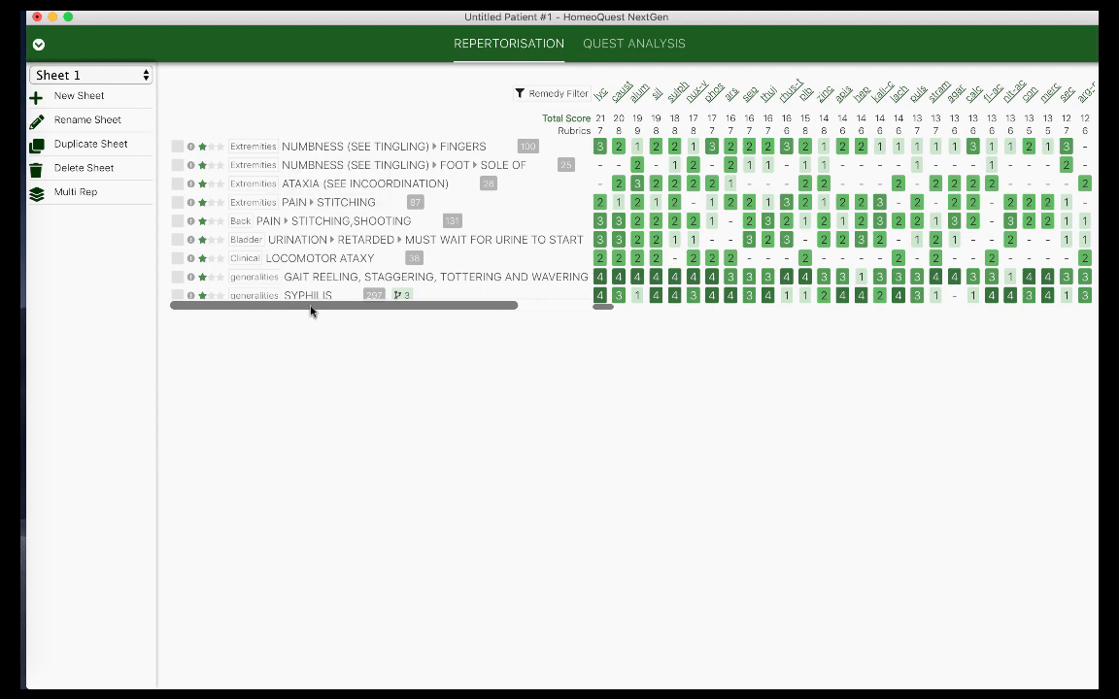
mouse_move(311, 307)
left_mouse_down()
mouse_move(377, 305)
mouse_move(284, 314)
mouse_move(301, 316)
left_mouse_up()
scroll(505, 297, "right", 3)
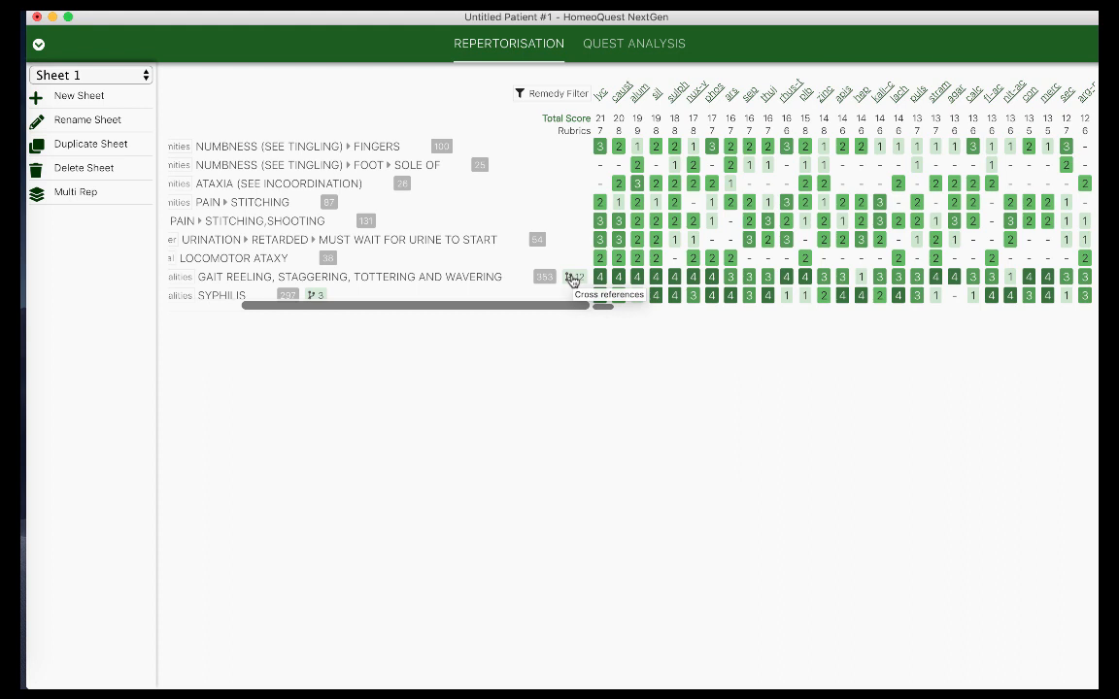
left_click_drag(560, 306, 430, 315)
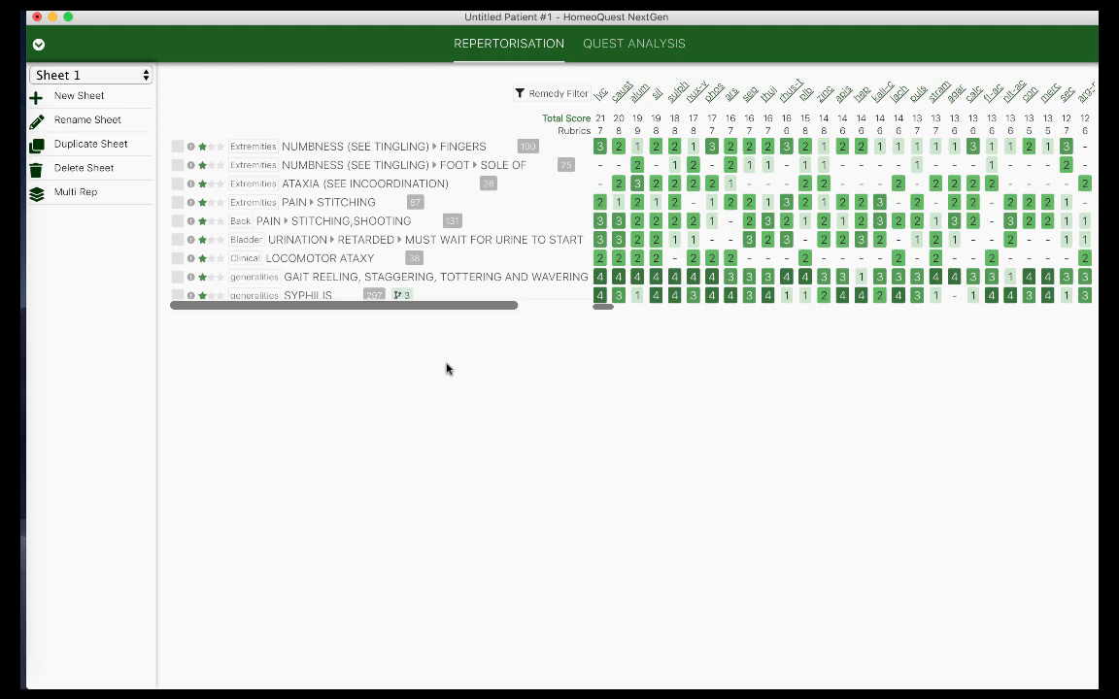
Delete the LOCOMOTOR ATAXY rubric from Sheet 1 and bring the repertory search back
left_click(176, 259)
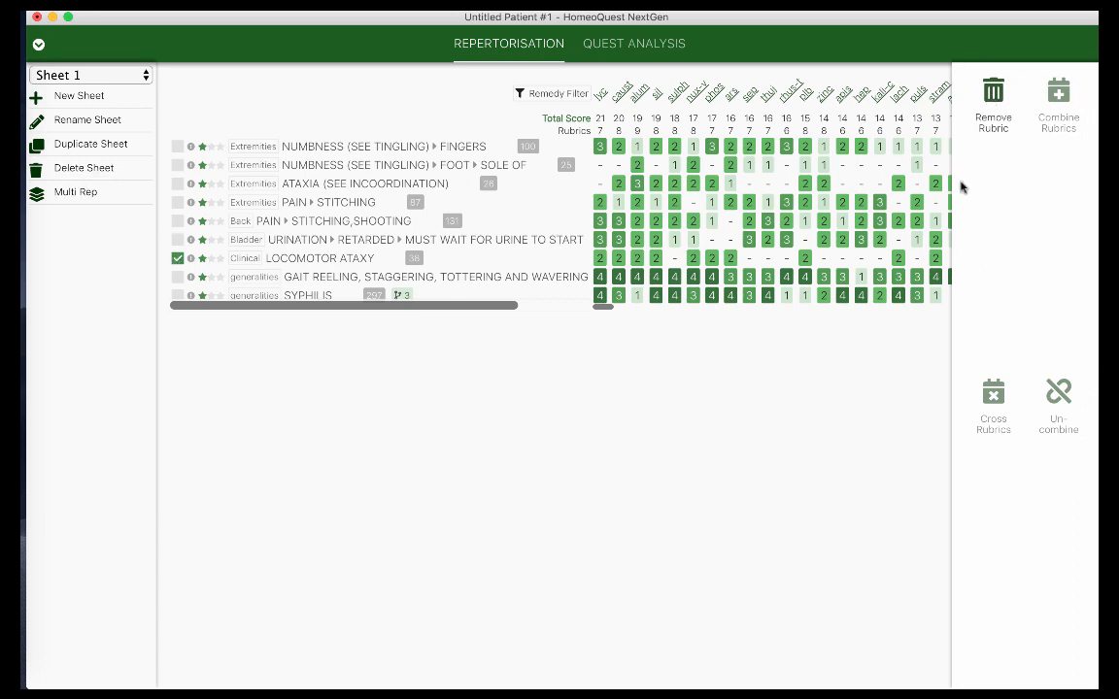
left_click(993, 93)
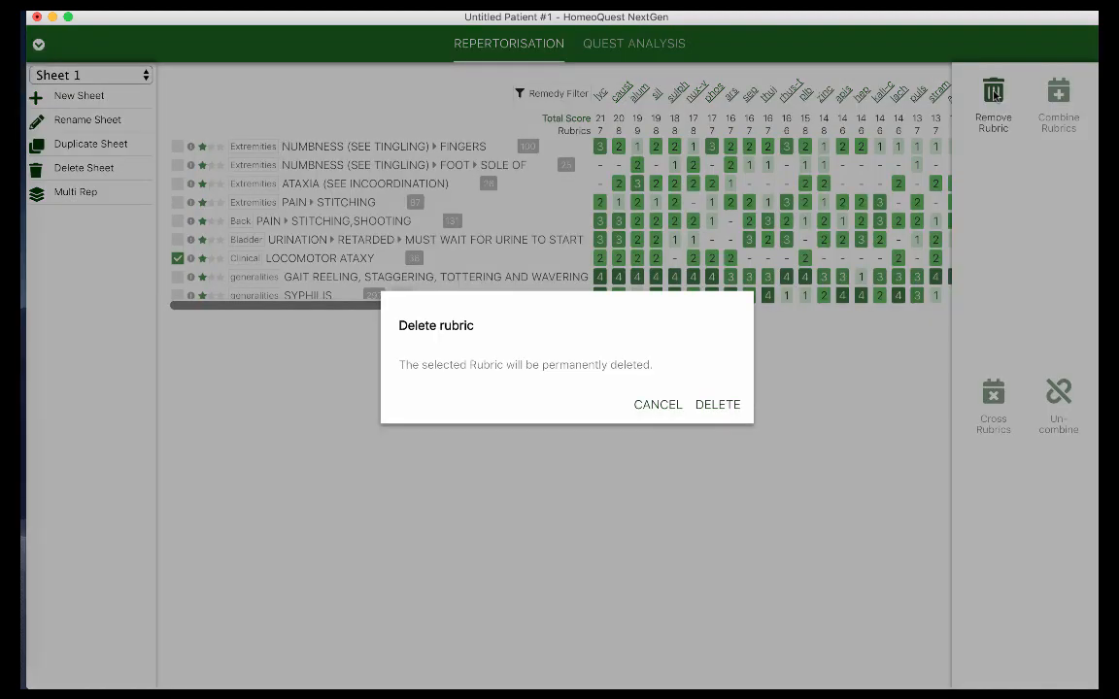
left_click(705, 411)
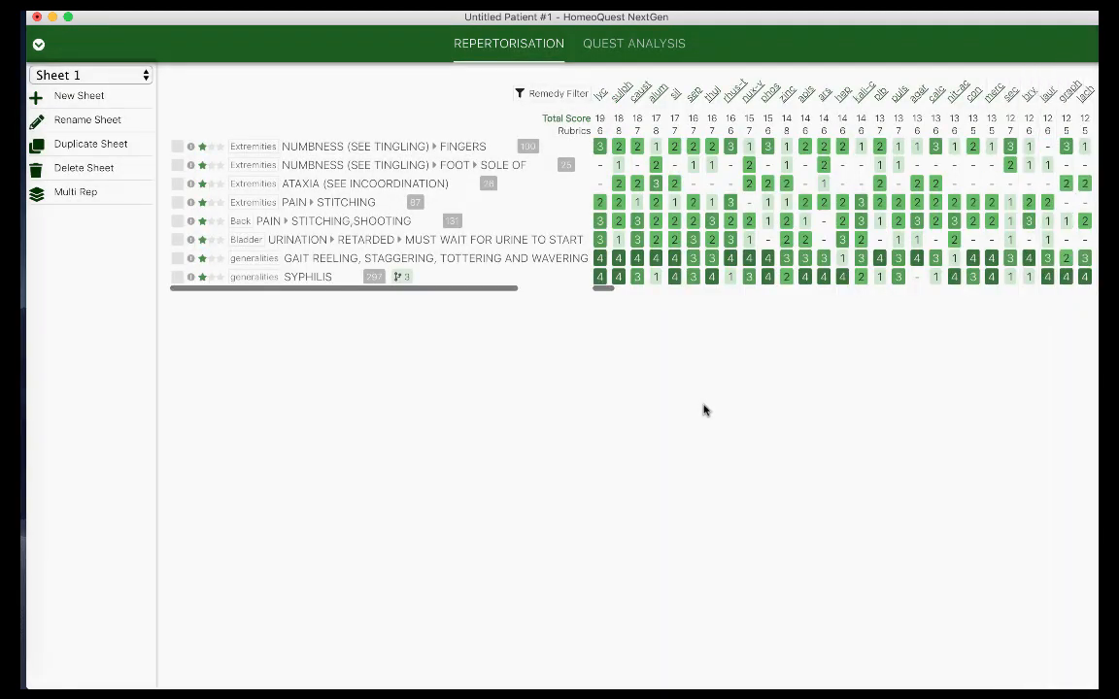
left_click(39, 48)
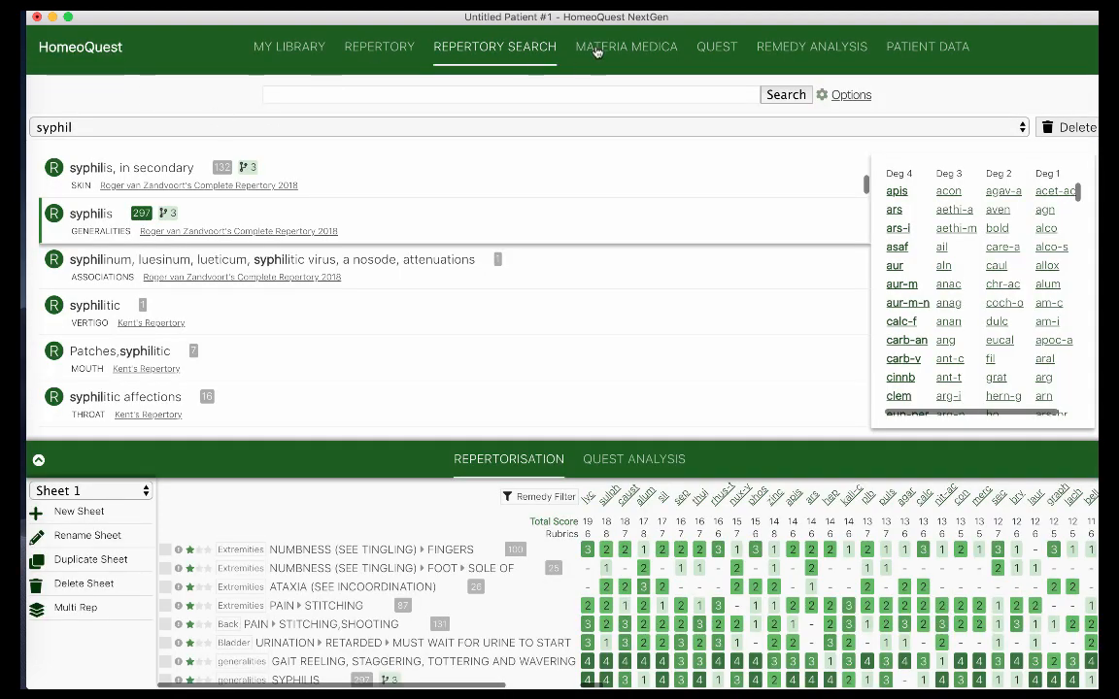
Re-add Clarke's 'locomotor ataxy' rubric via the 'locom atax' search and expand the sheet full-window
left_click(522, 127)
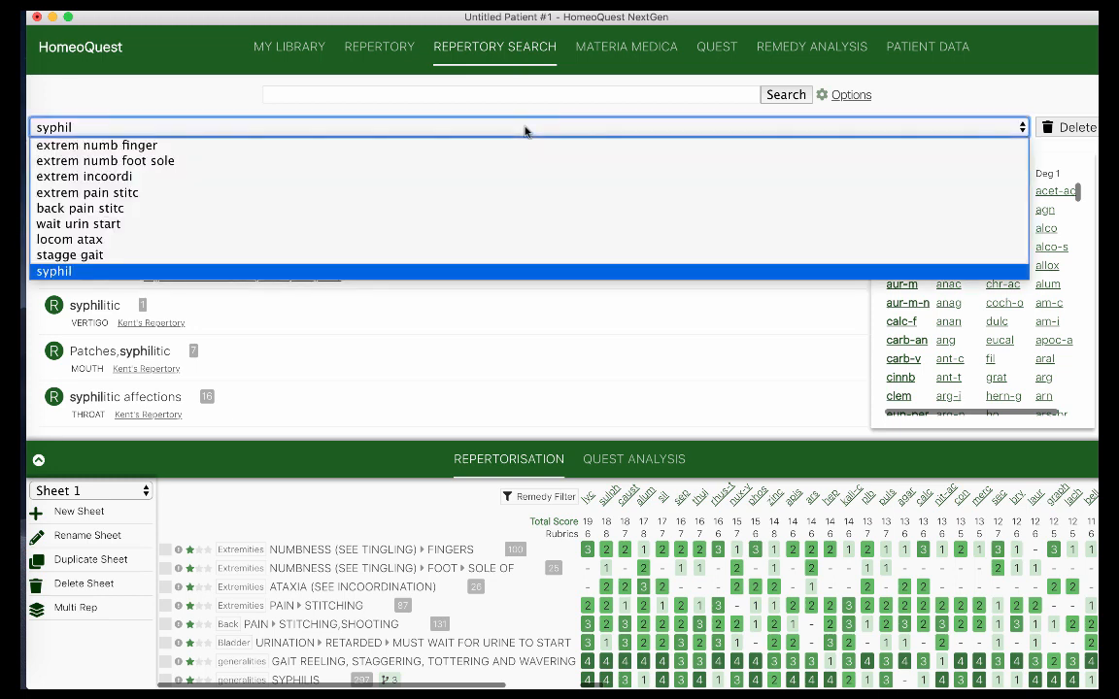
left_click(437, 240)
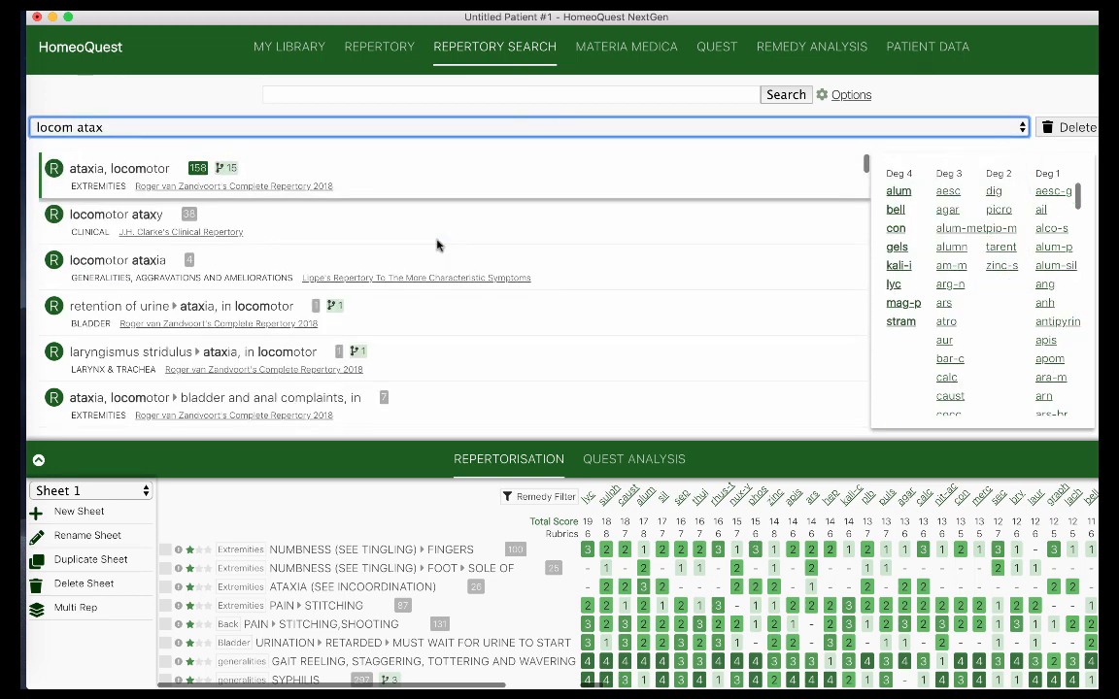
left_click(151, 216)
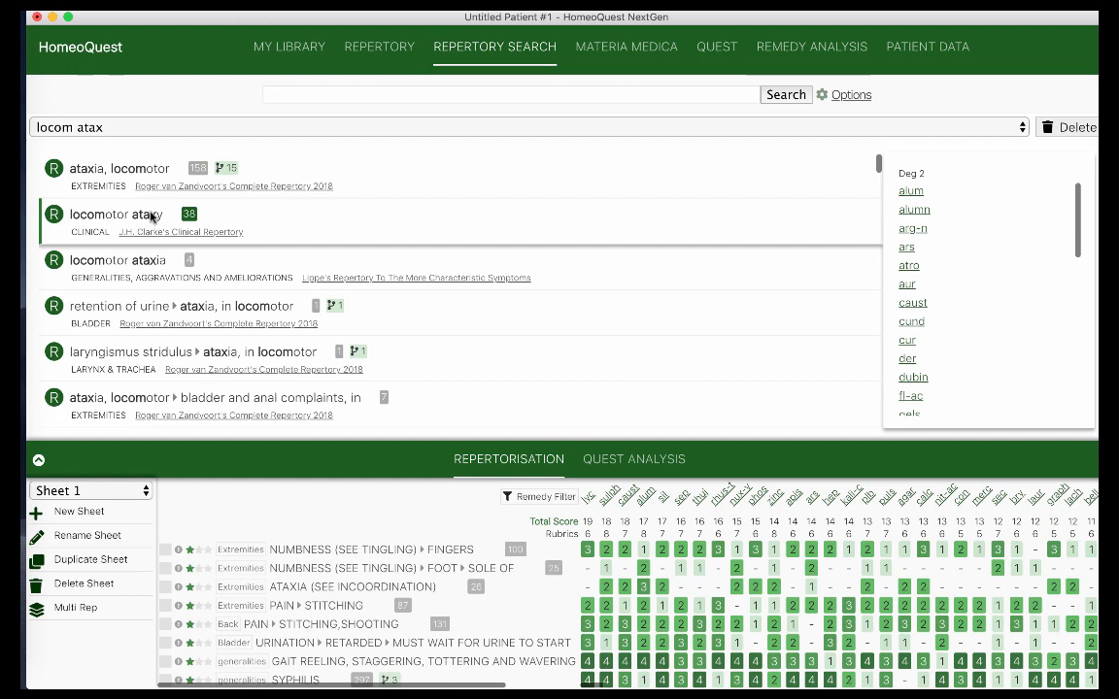
double_click(150, 216)
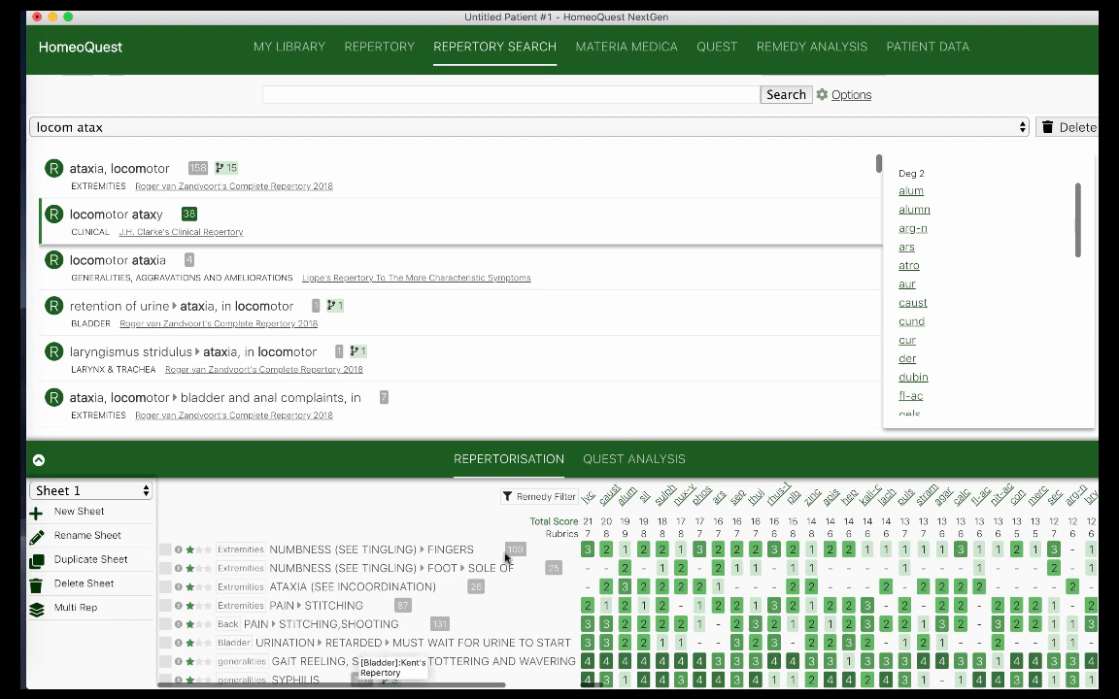
left_click(38, 460)
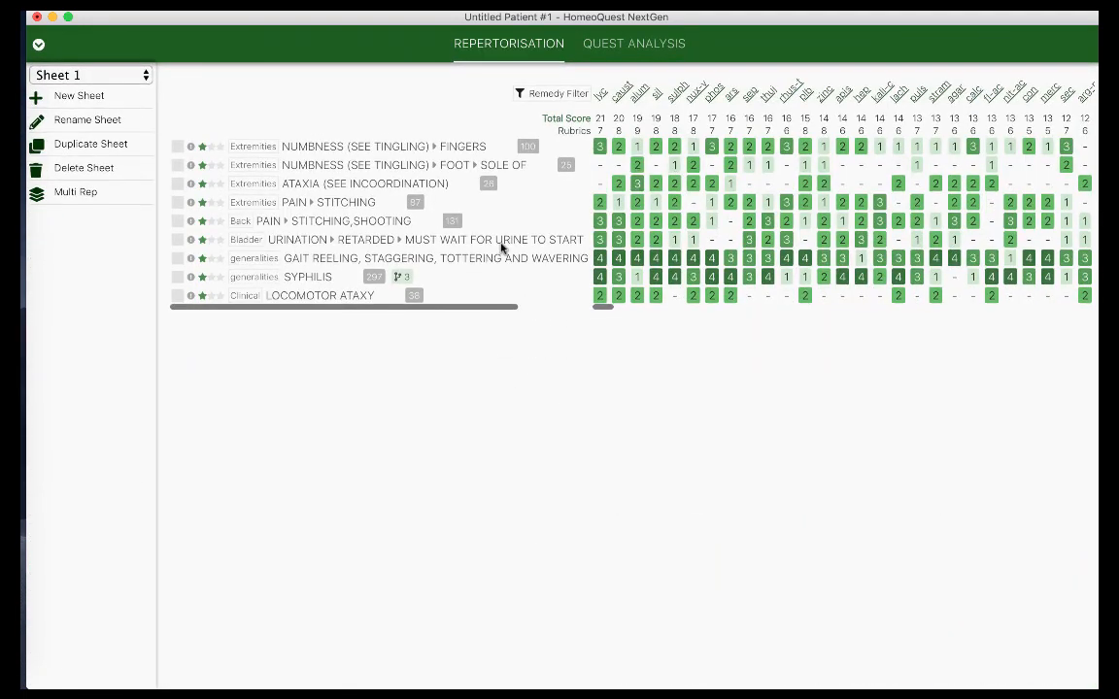
Try star weights on finger numbness and ATAXIA, reset both to one star, and toggle Syphilis elimination off
left_click(211, 148)
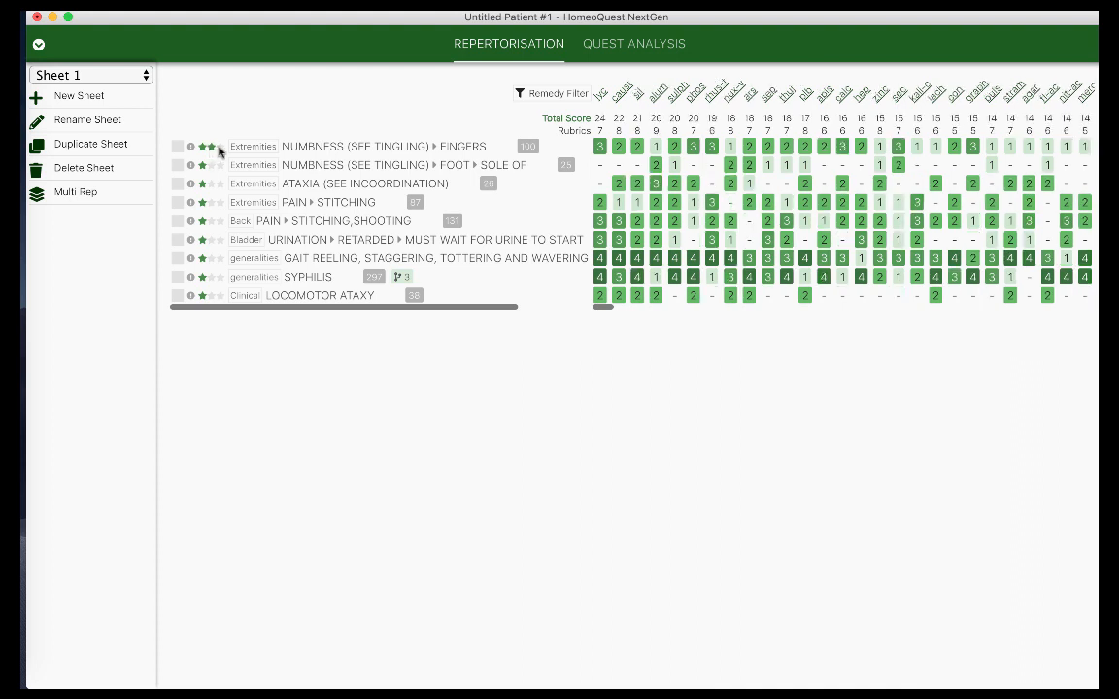
left_click(219, 148)
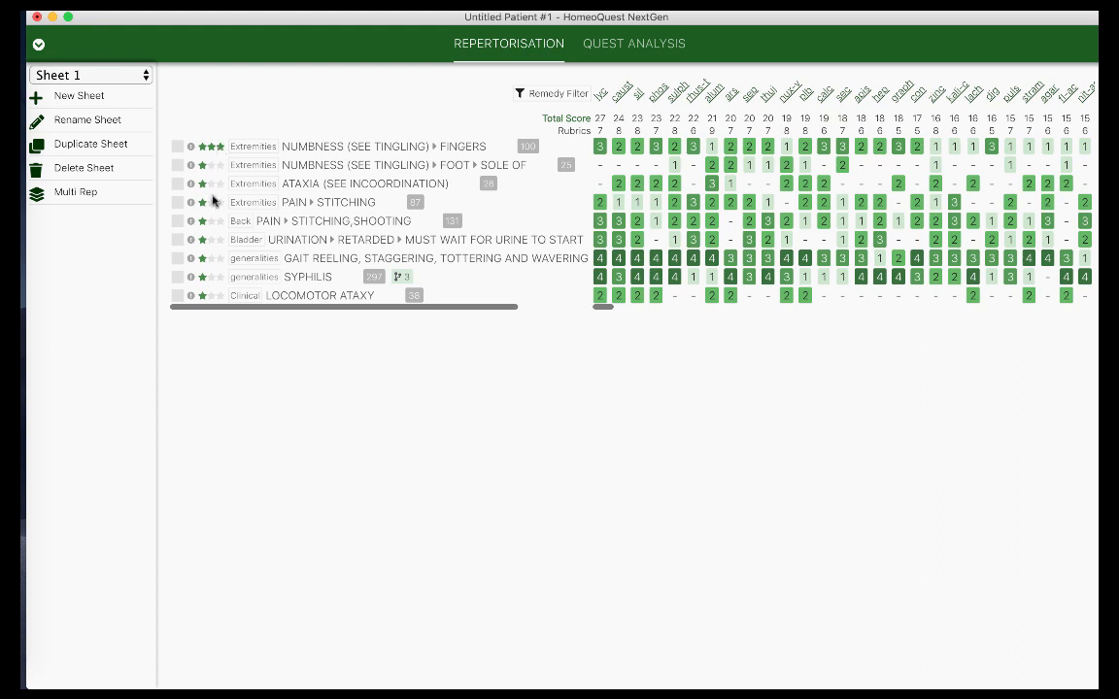
left_click(211, 183)
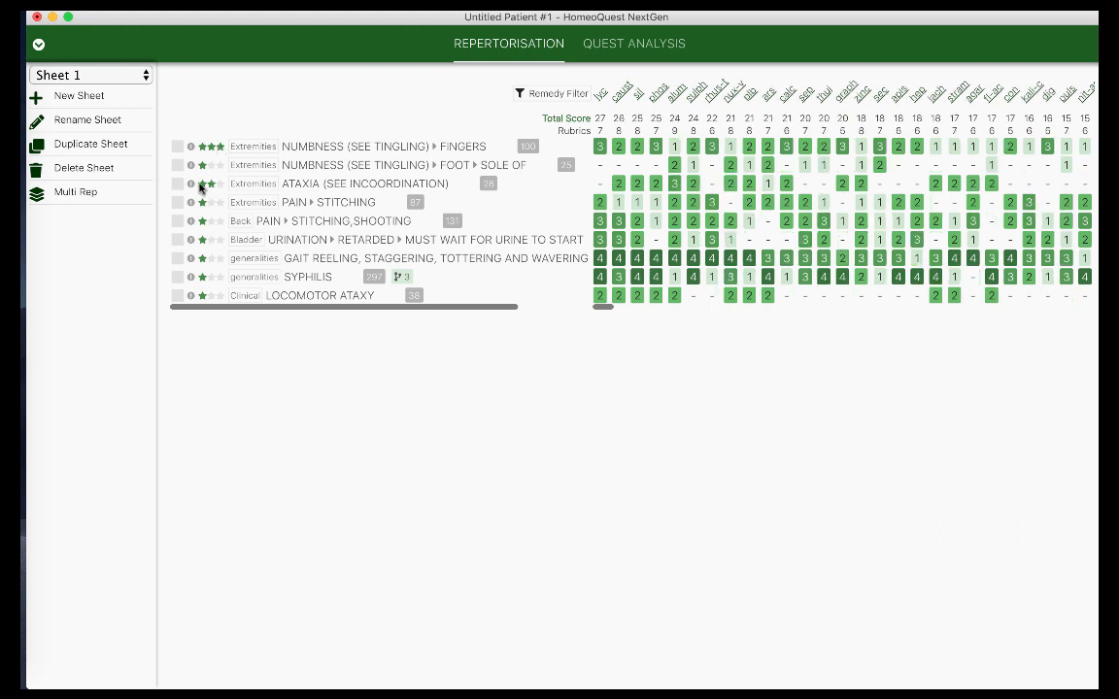
left_click(201, 185)
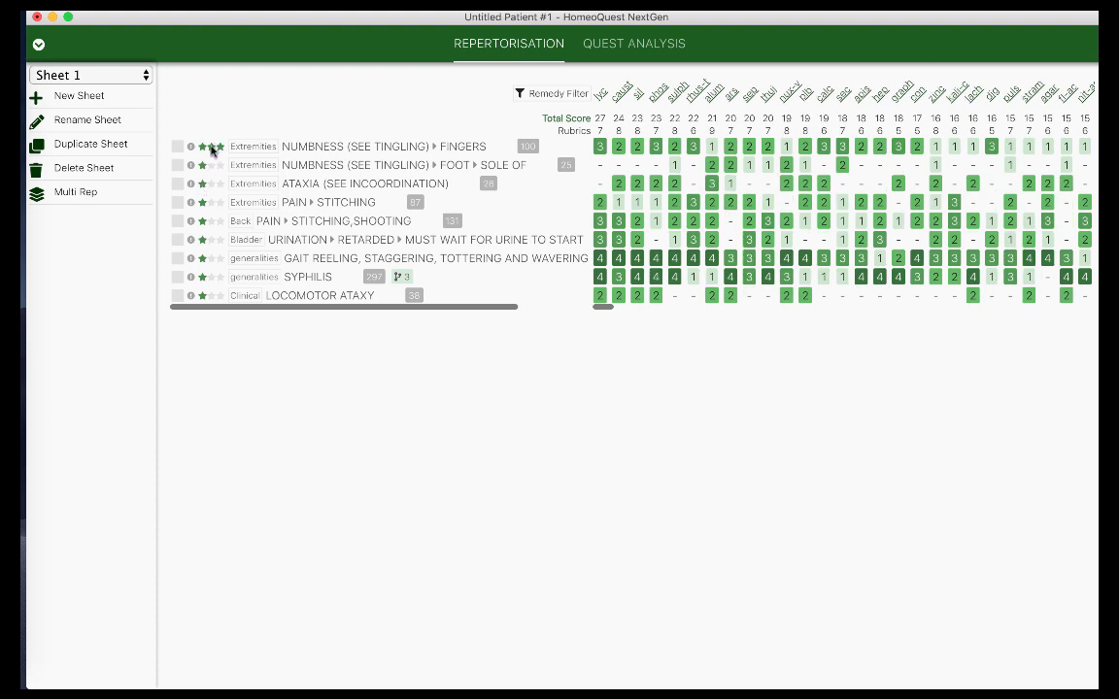
left_click(211, 147)
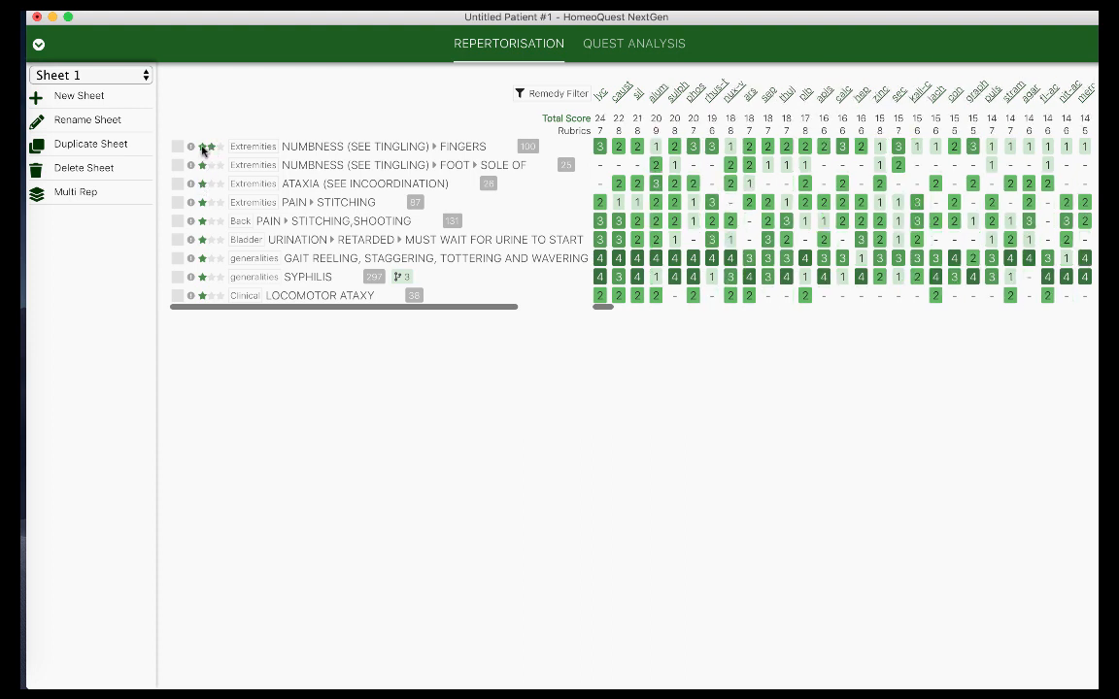
left_click(202, 147)
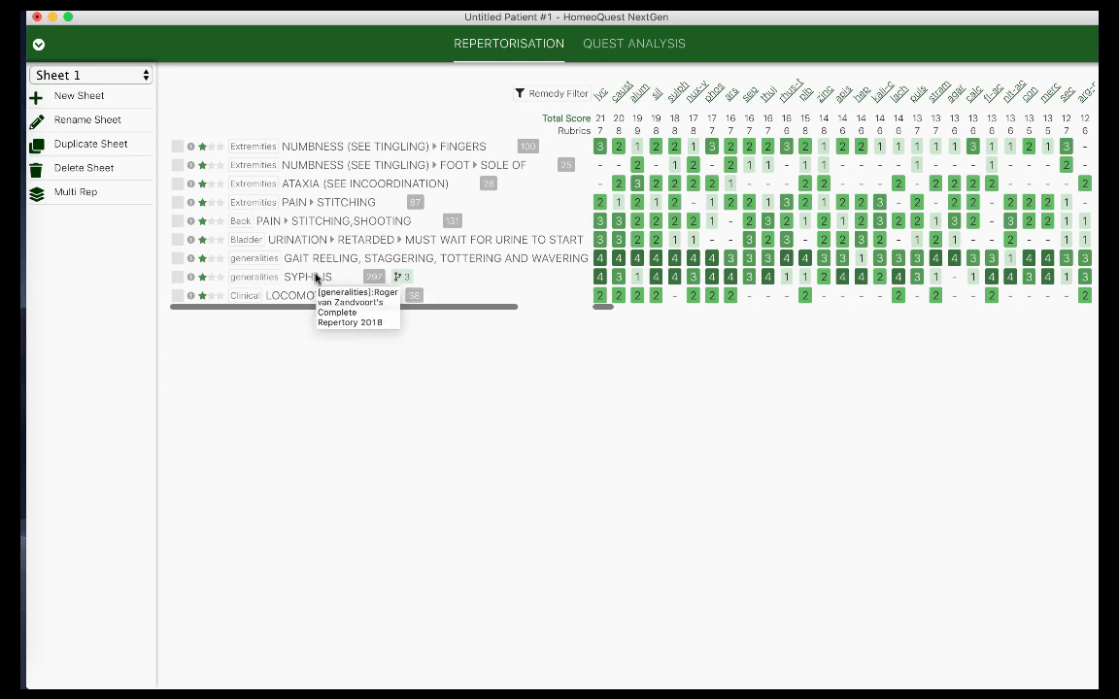
left_click(192, 279)
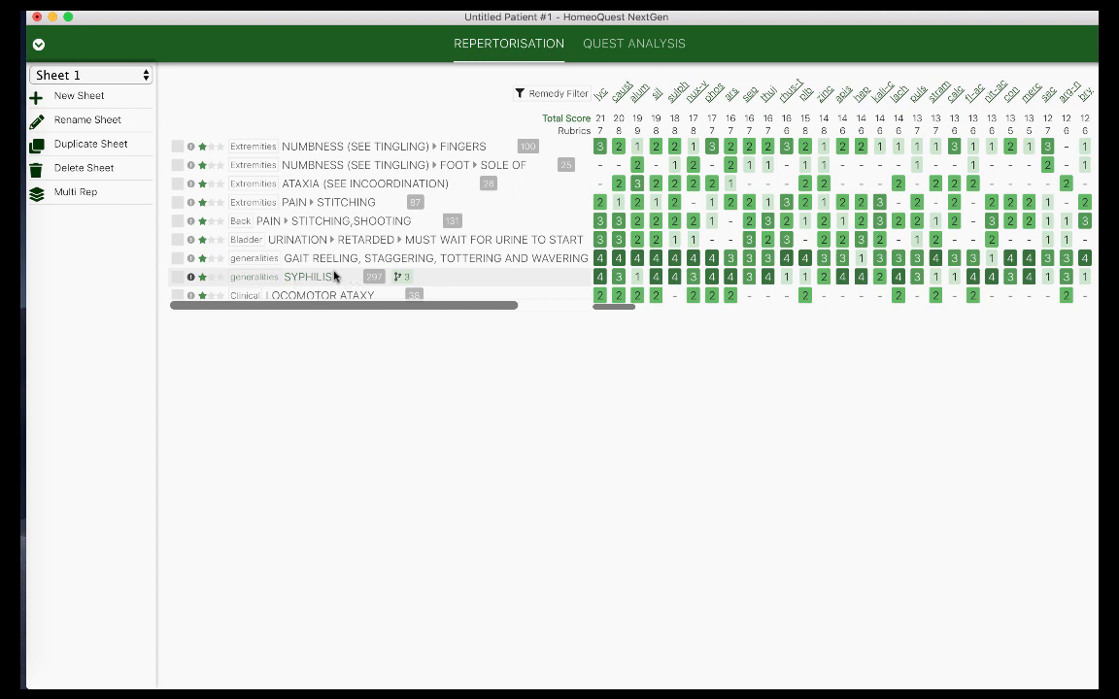
left_click(192, 279)
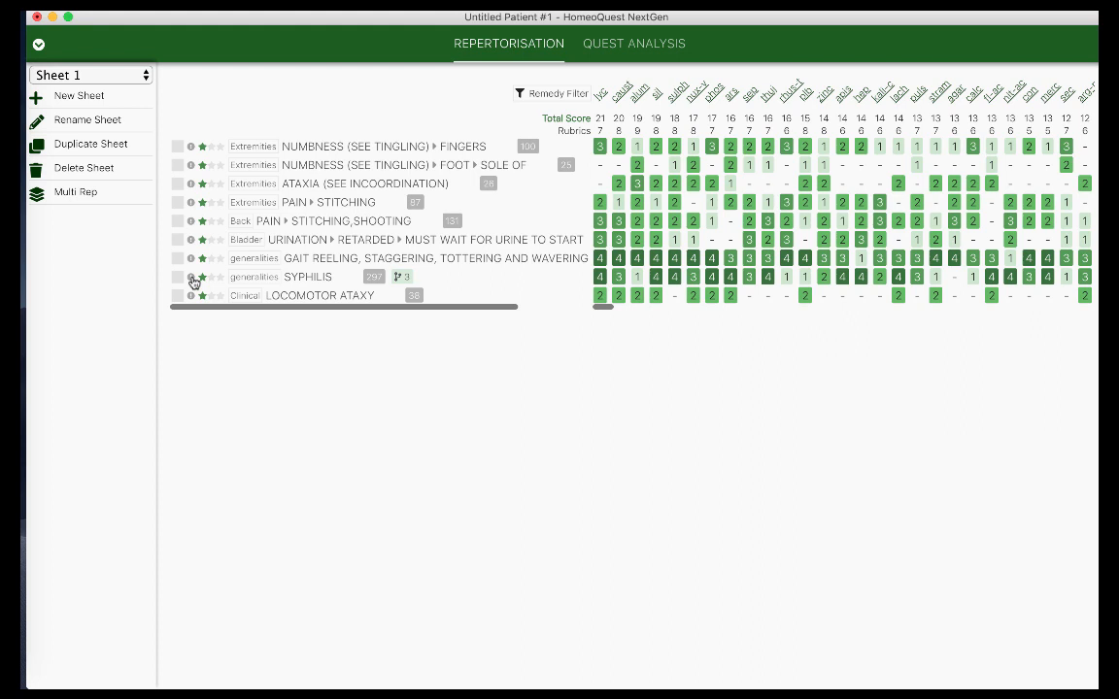
Add four empty sheets, Sheet 4 to Sheet 7, then return to Sheet 1
left_click(114, 83)
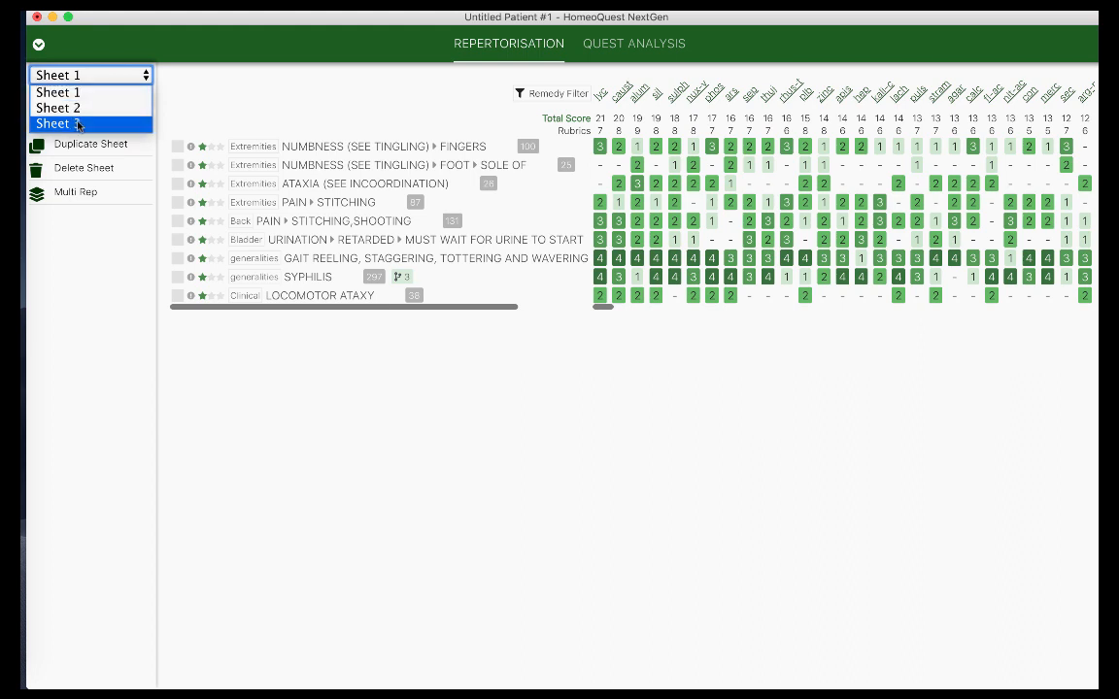
left_click(165, 76)
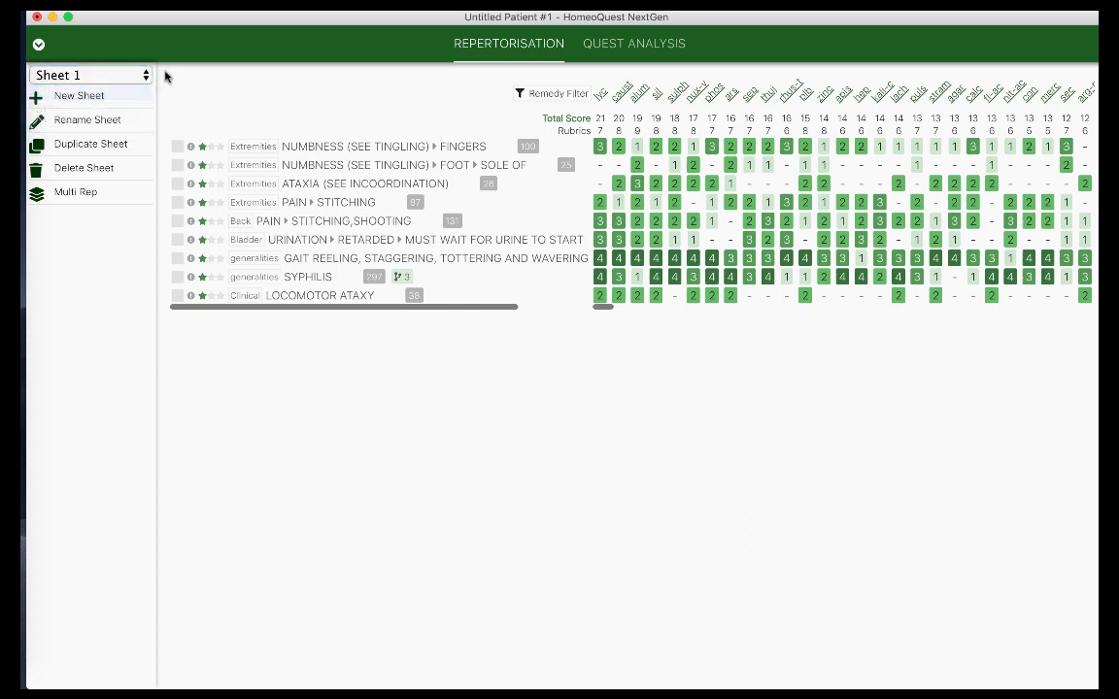
left_click(91, 97)
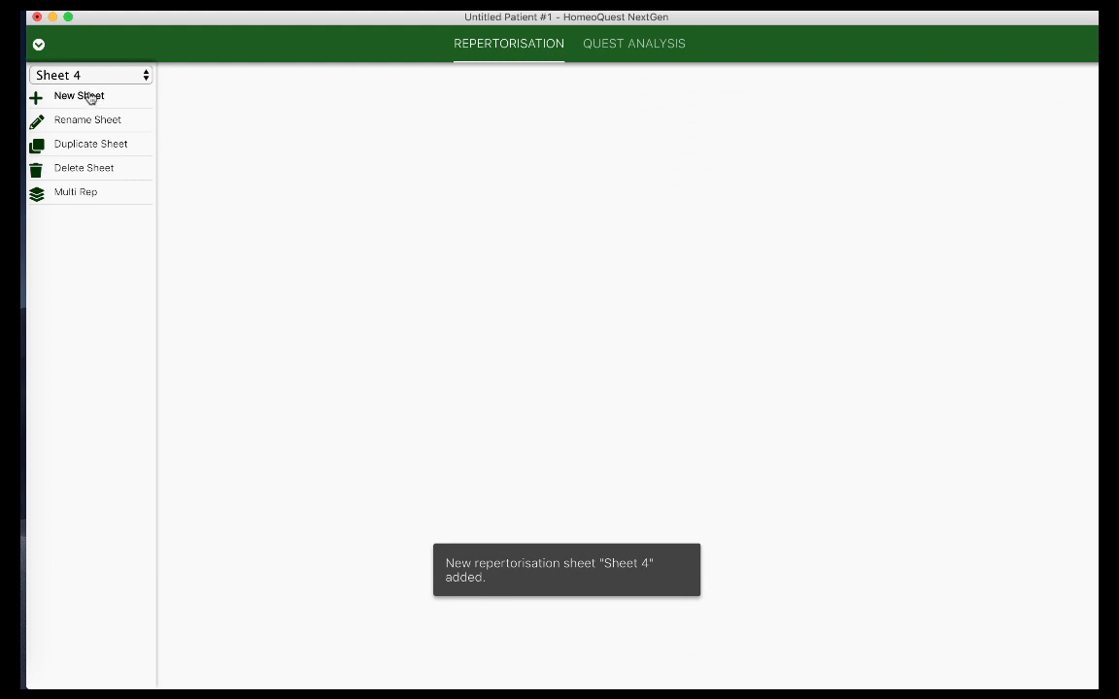
left_click(90, 97)
left_click(91, 97)
left_click(90, 98)
left_click(118, 75)
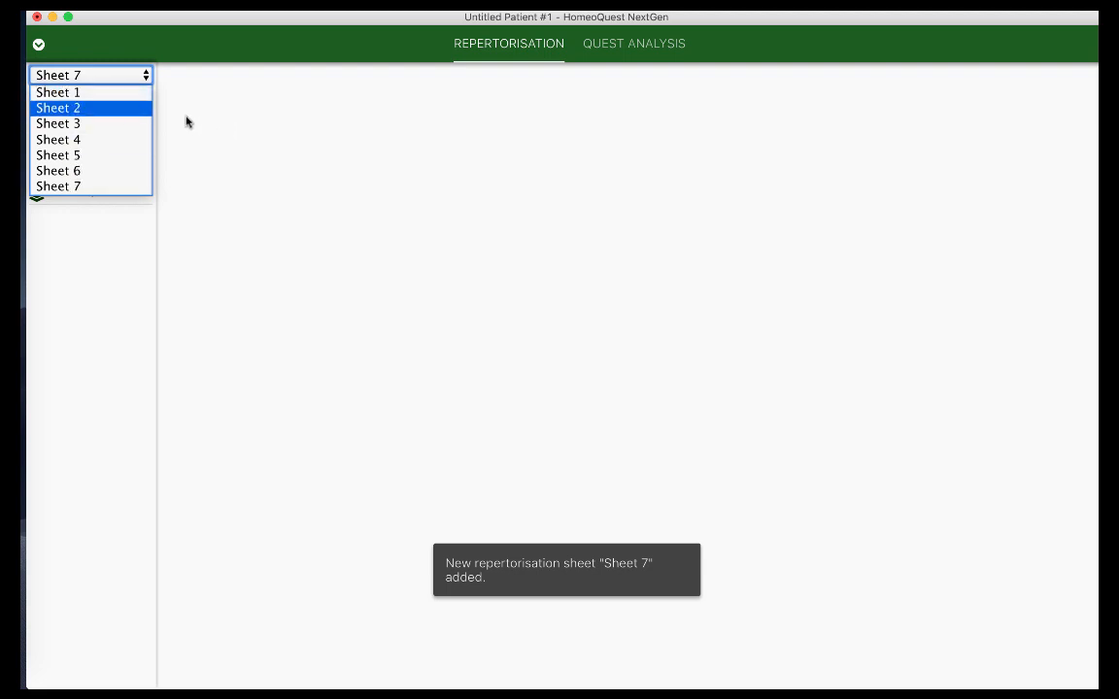
left_click(83, 92)
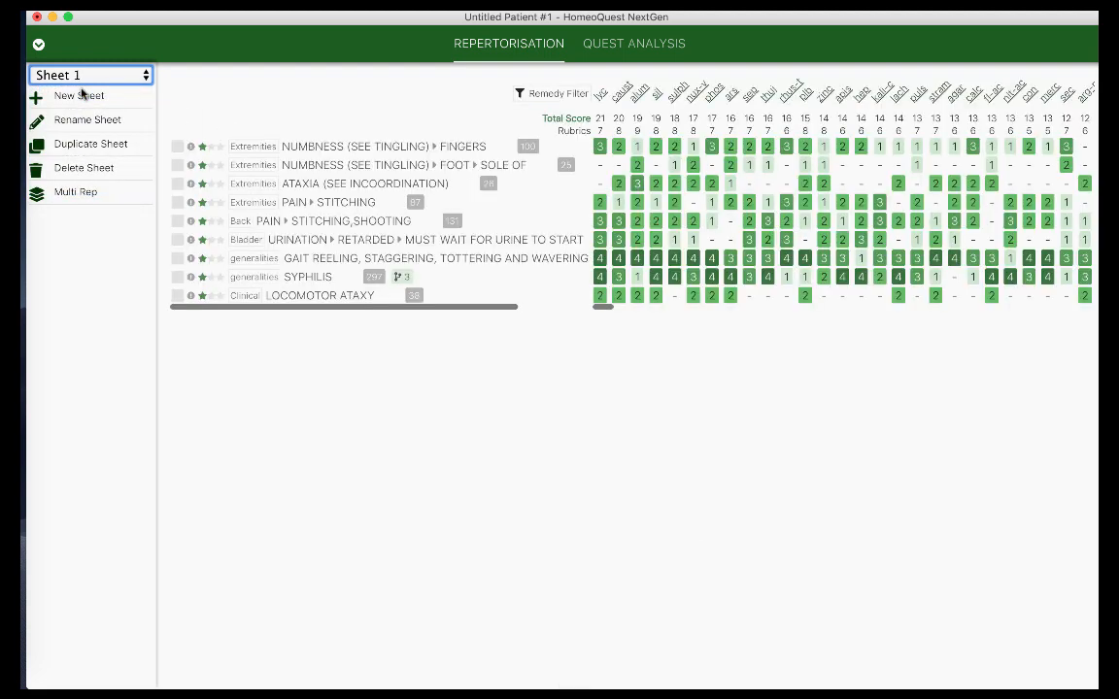
Switch to Sheet 2 and add the ataxia, locomotor ▸ bladder and anal complaints rubric
left_click(39, 47)
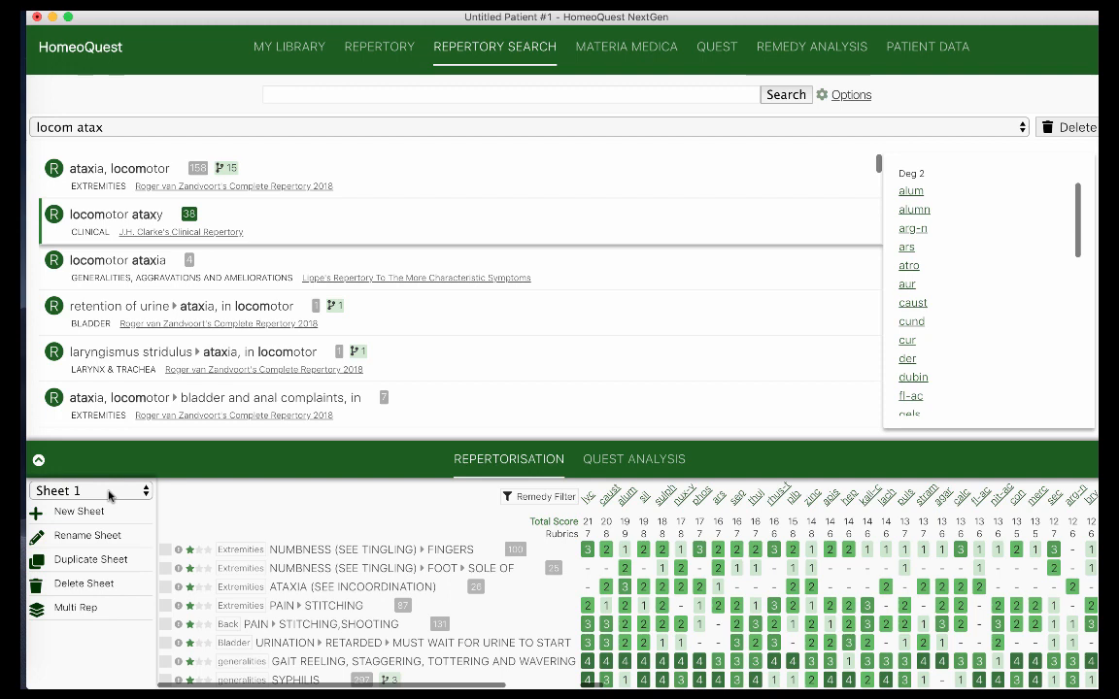
left_click(108, 495)
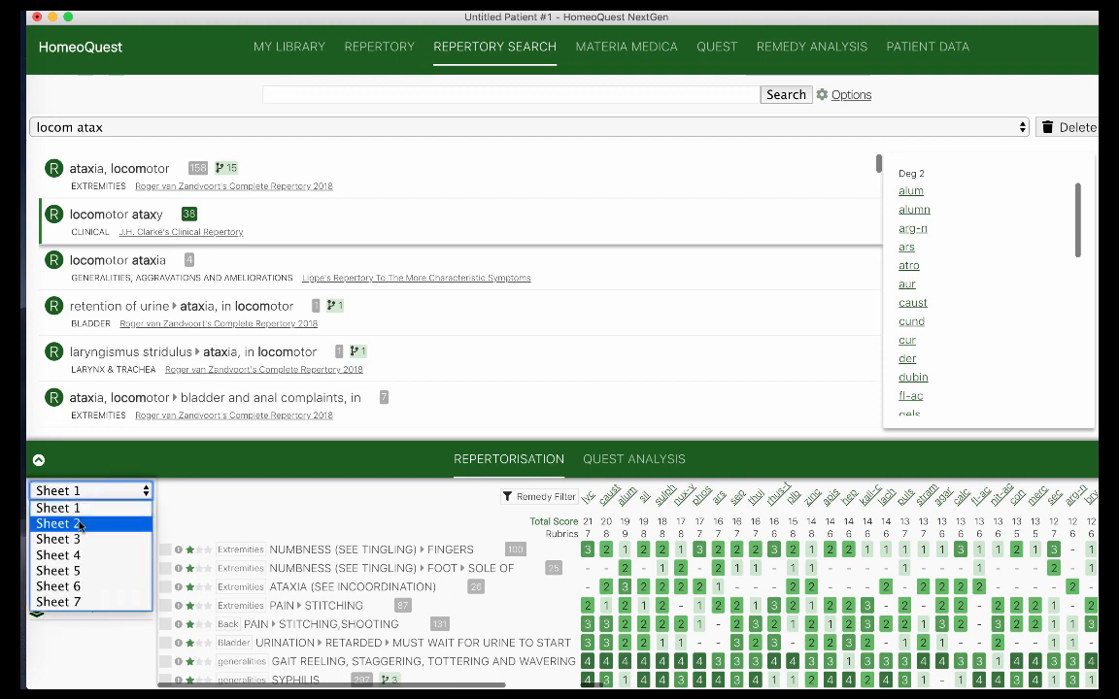
left_click(79, 524)
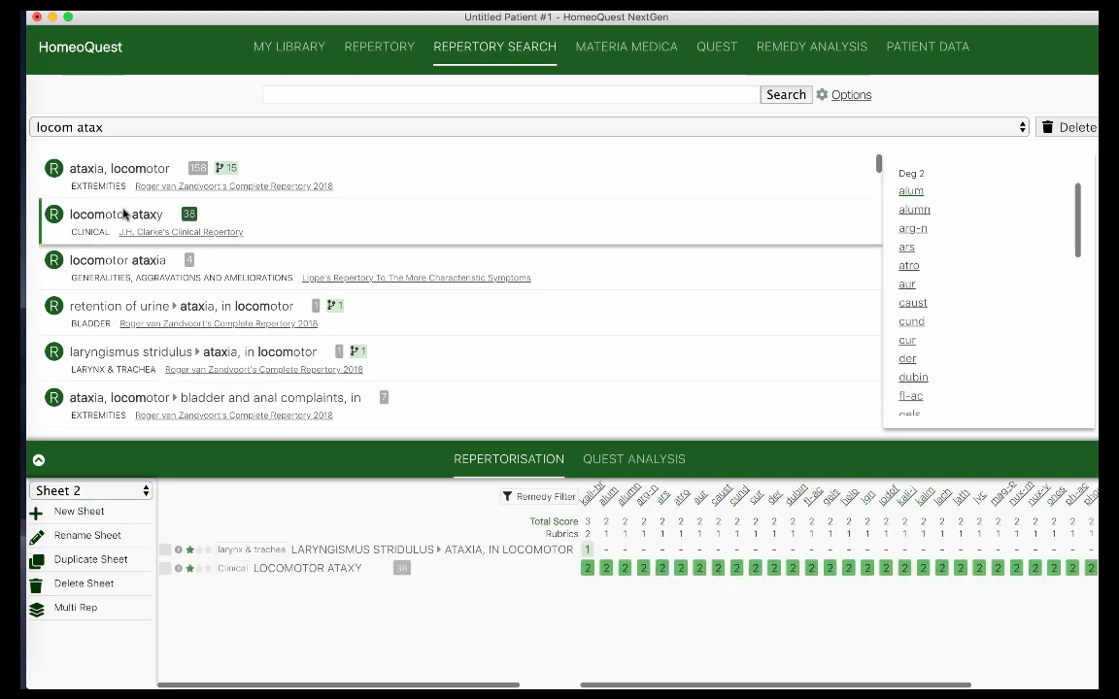
left_click(126, 397)
left_click(381, 47)
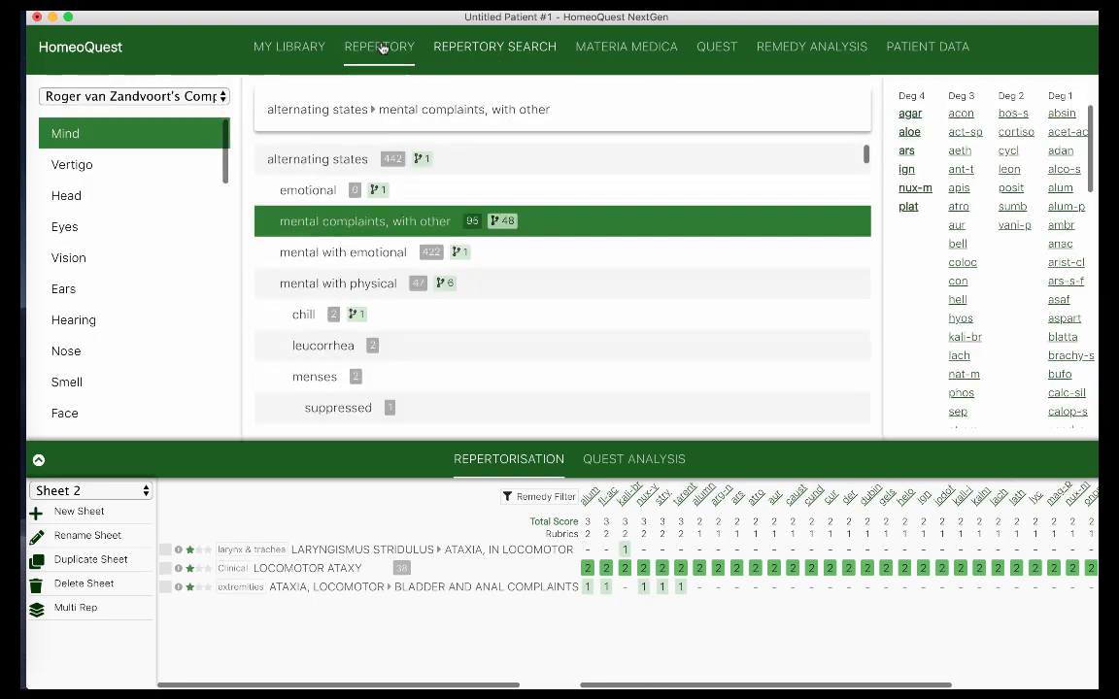
Add the Mind leucorrhea and menses rubrics and Hearing ▸ Acute to Sheet 2
left_click(337, 252)
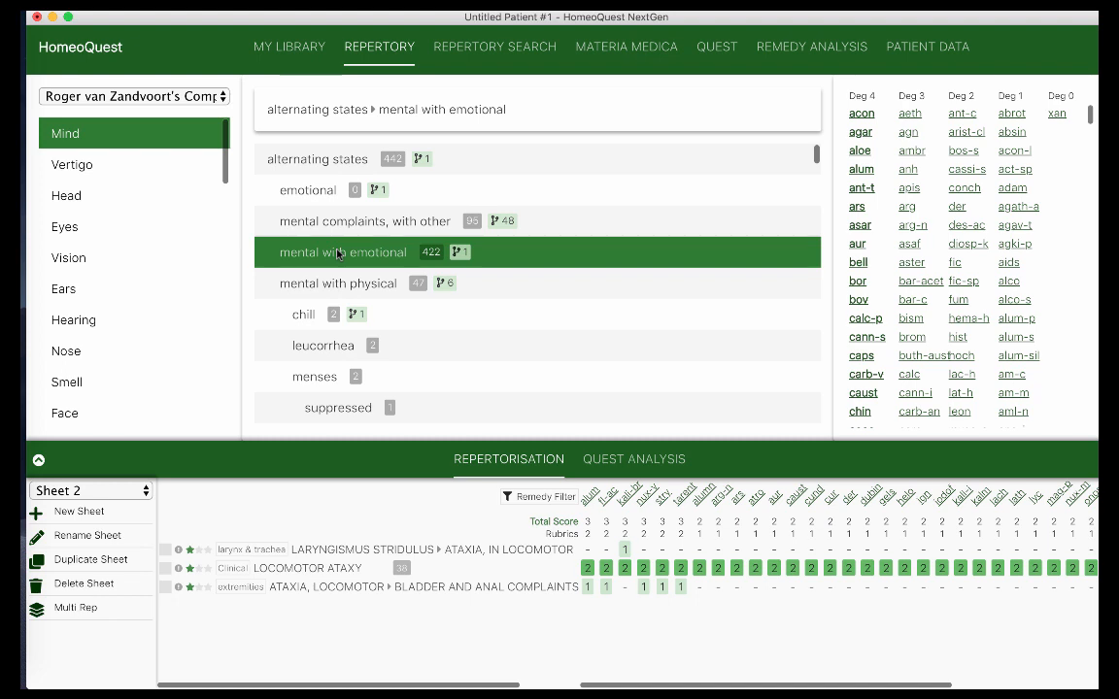
left_click(329, 356)
double_click(329, 356)
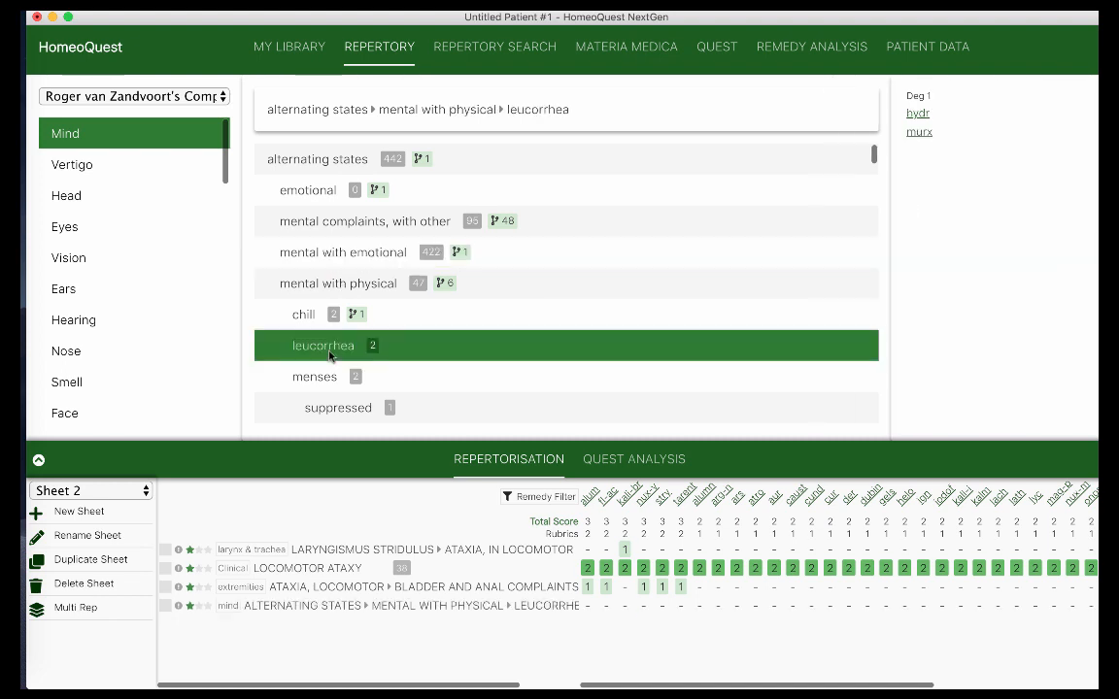
double_click(323, 379)
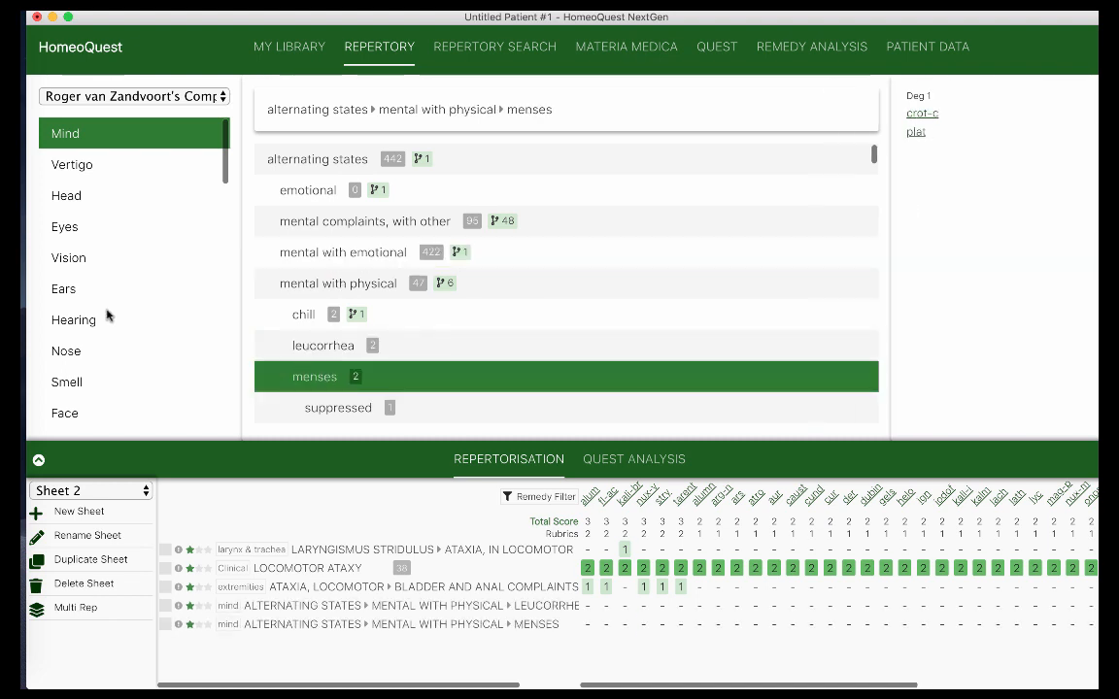
left_click(108, 316)
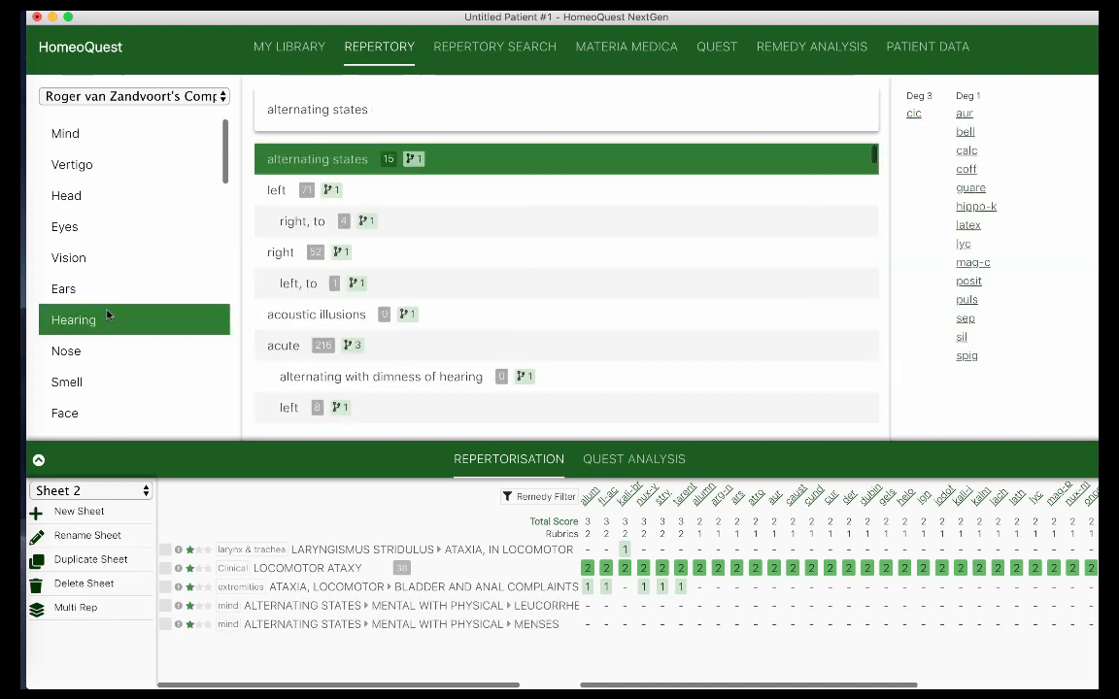
left_click(313, 314)
left_click(318, 375)
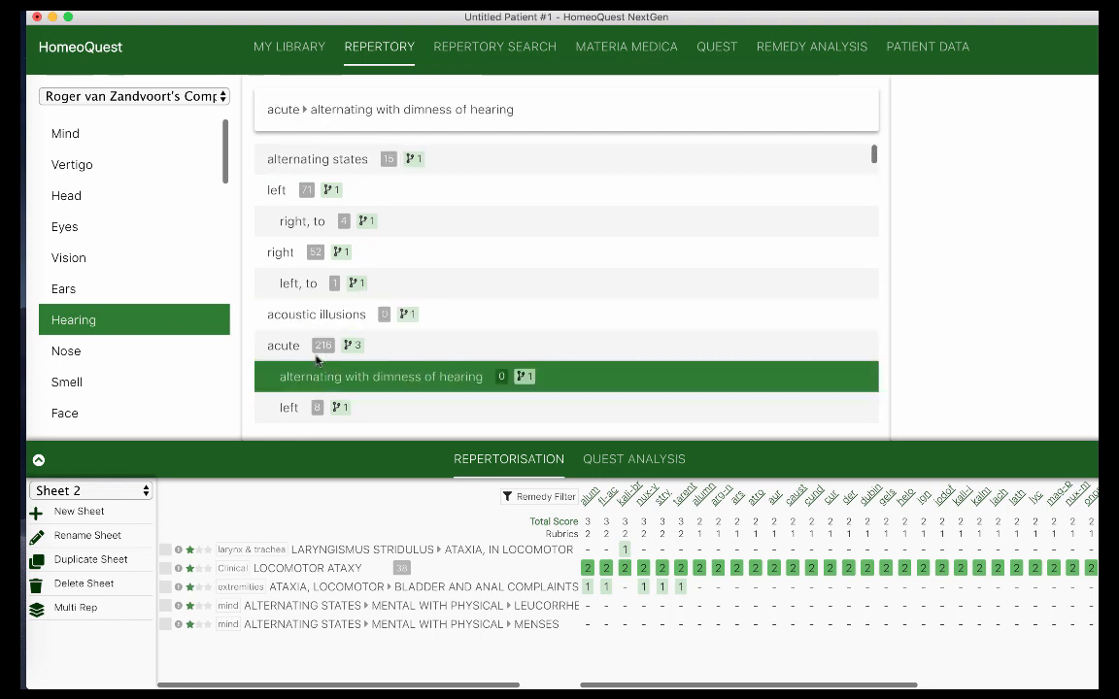
double_click(294, 352)
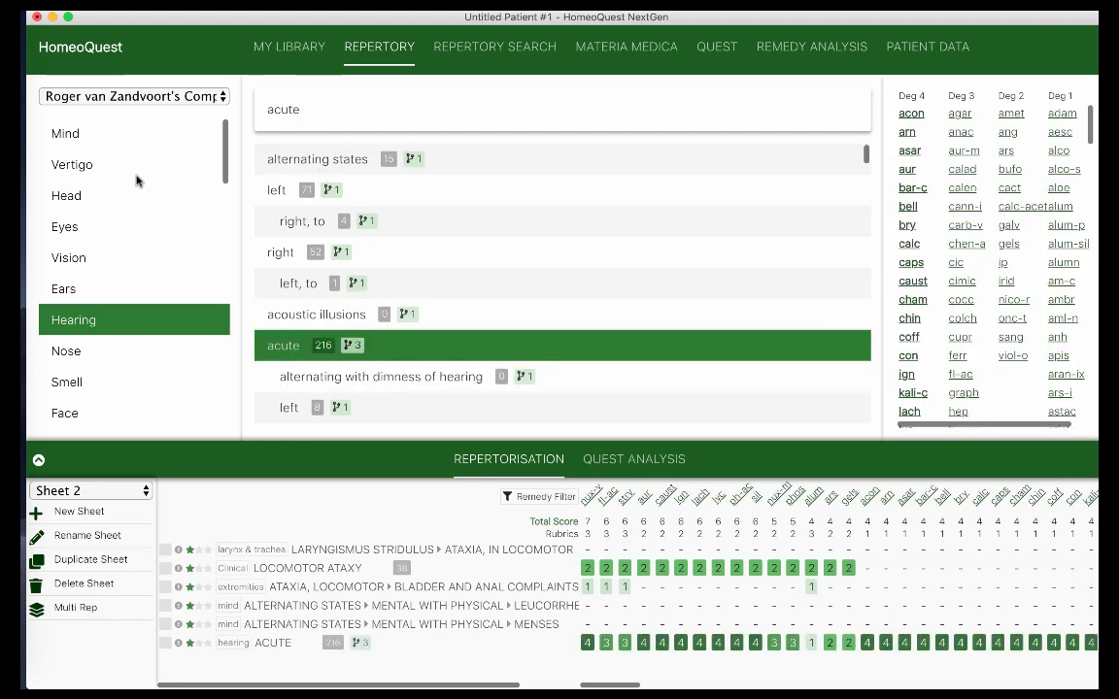
Switch to J.H. Clarke's Clinical Repertory and add the Abdomen ▸ Large rubric
left_click(80, 223)
left_click(131, 96)
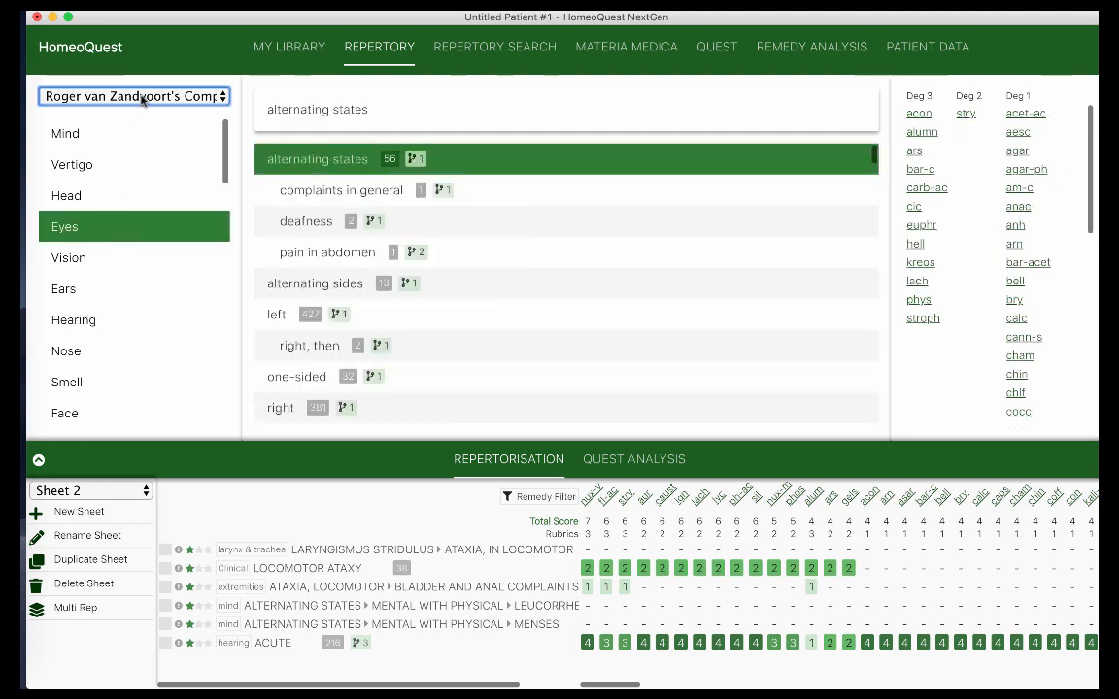
left_click(134, 101)
left_click(117, 189)
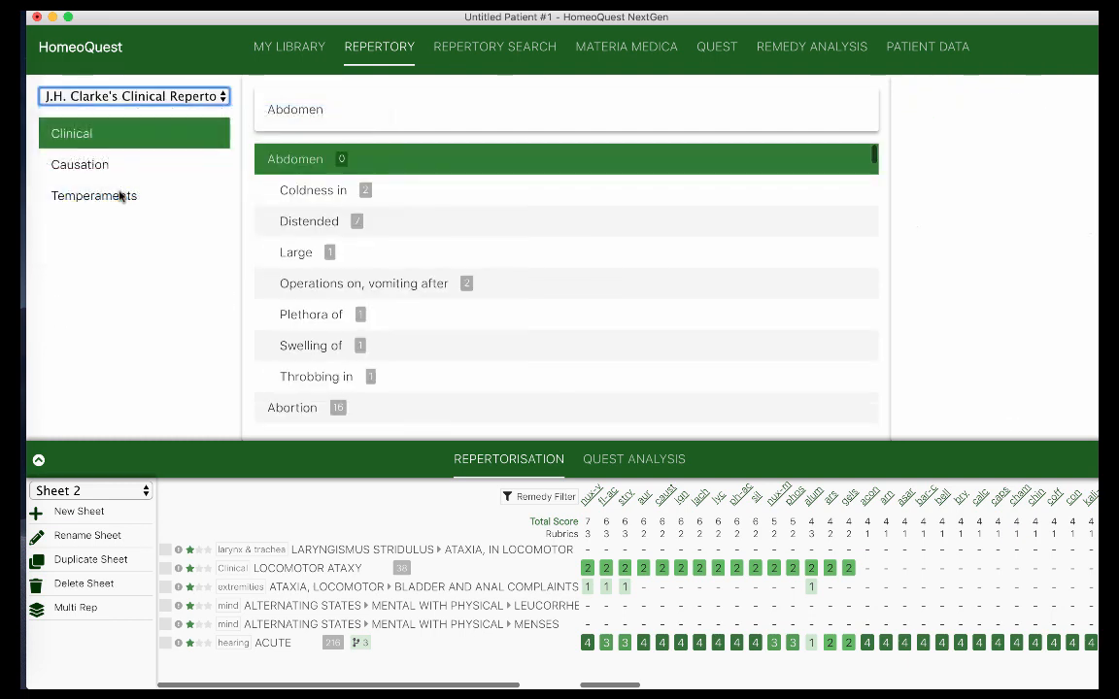
double_click(294, 252)
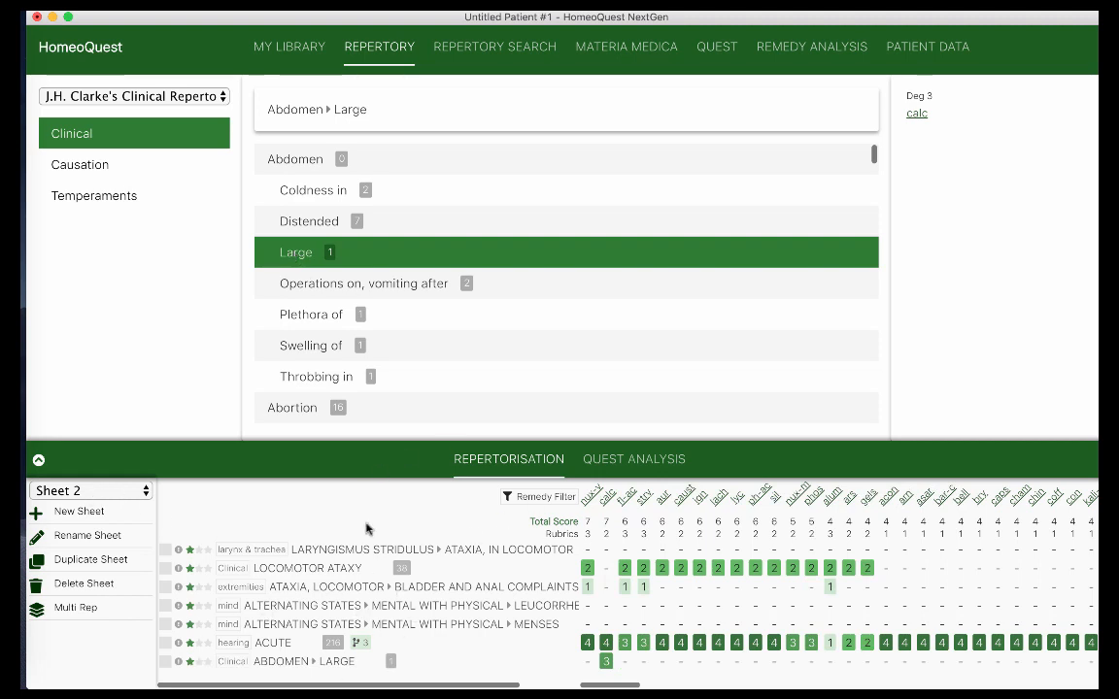
left_click(142, 491)
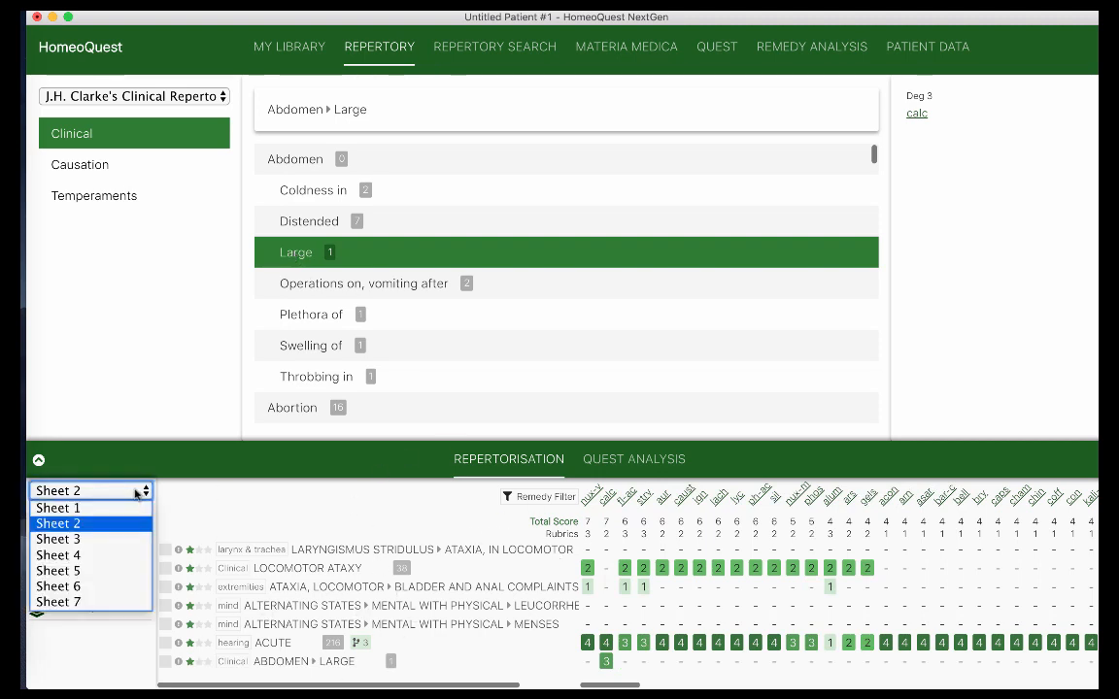
left_click(112, 540)
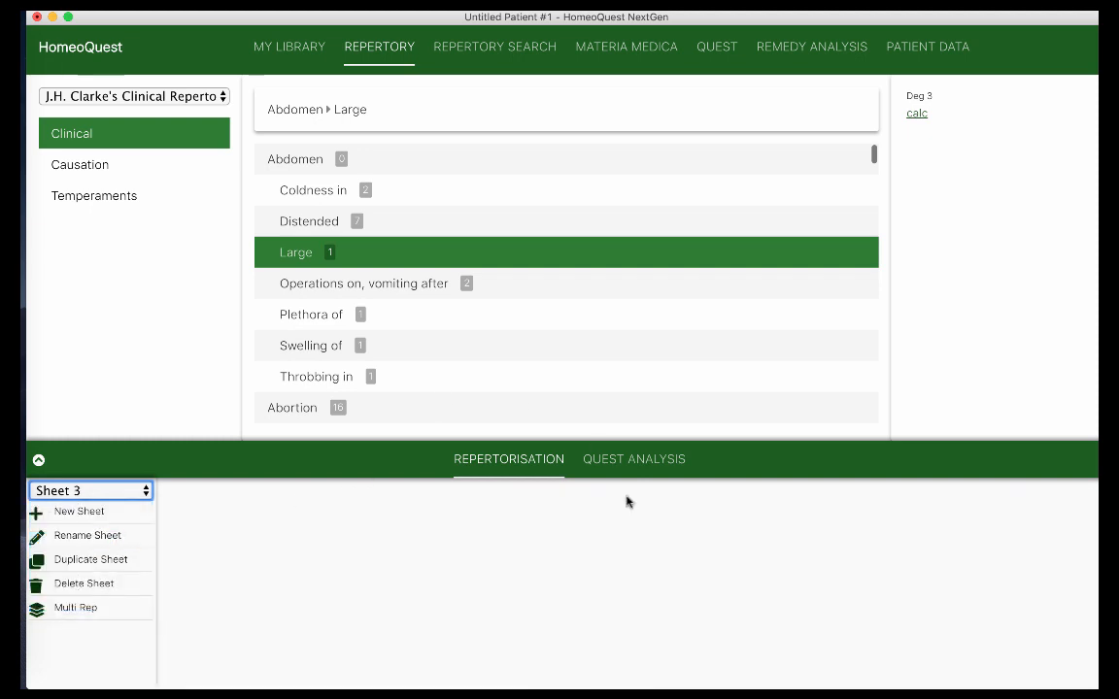
left_click(124, 493)
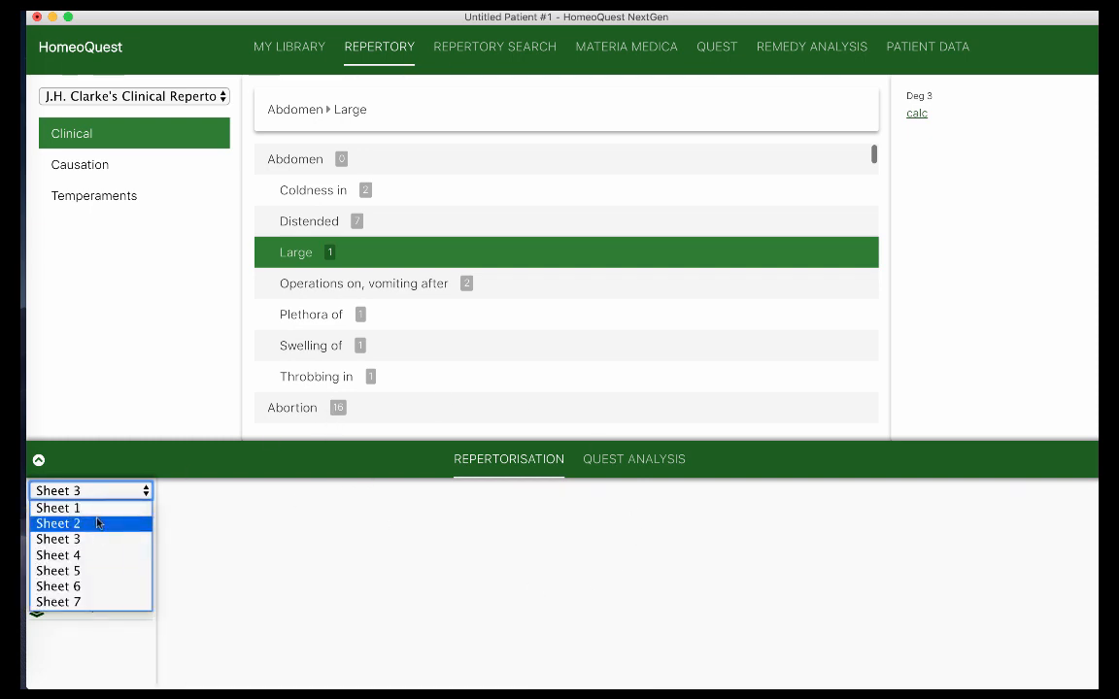
left_click(97, 523)
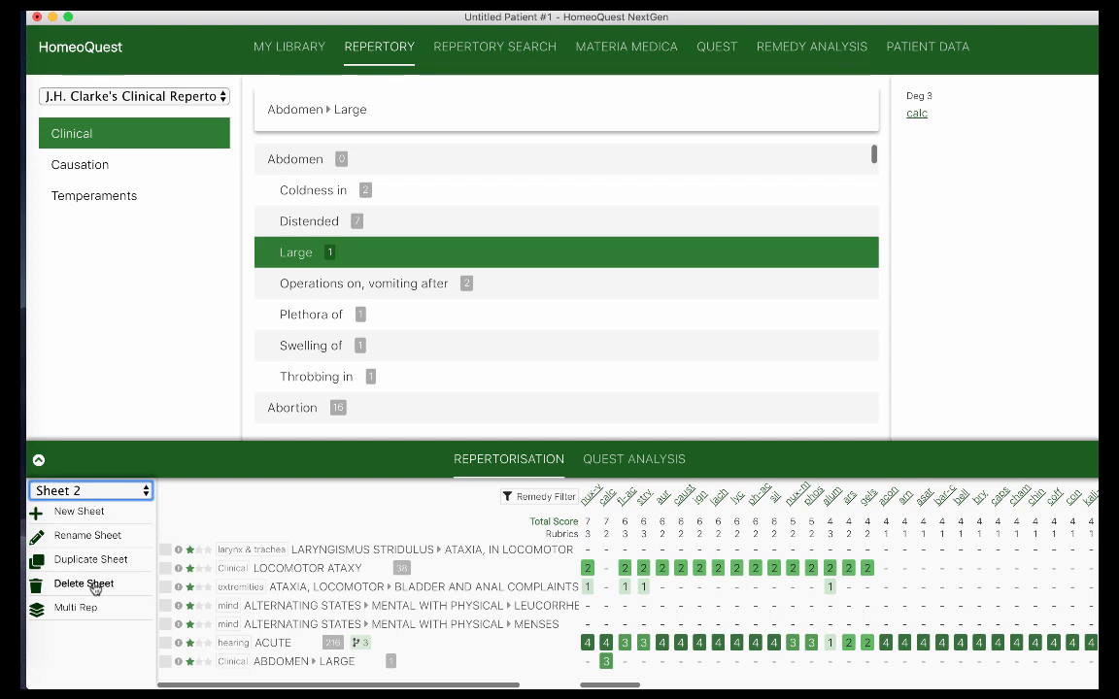
left_click(134, 492)
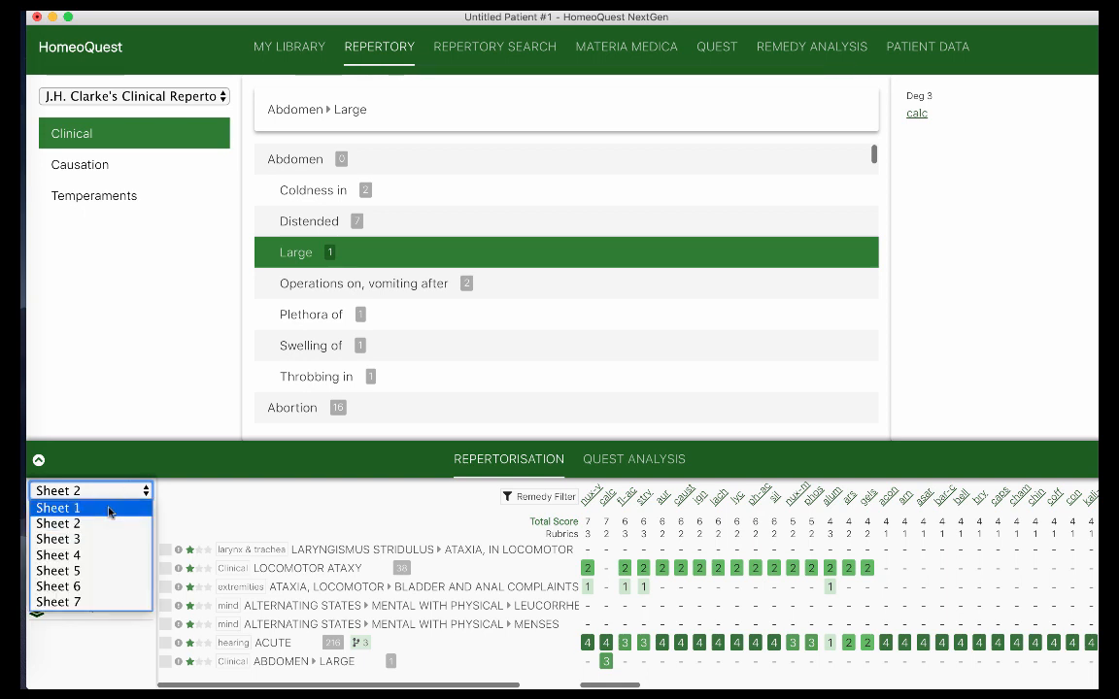
left_click(110, 512)
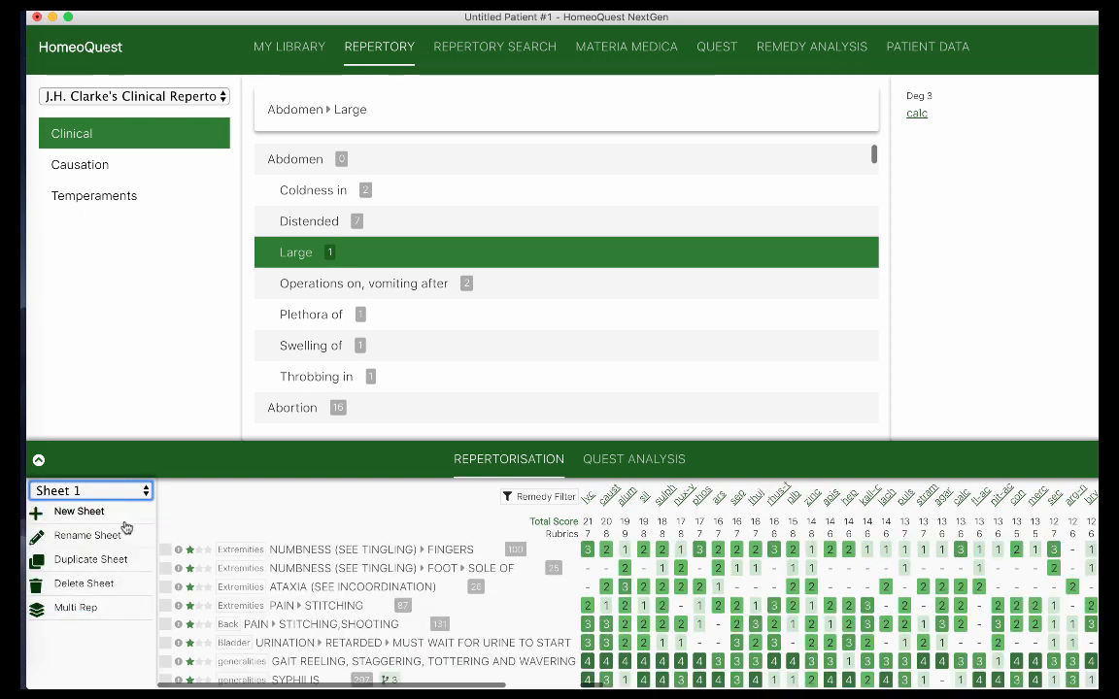
left_click(97, 491)
left_click(97, 524)
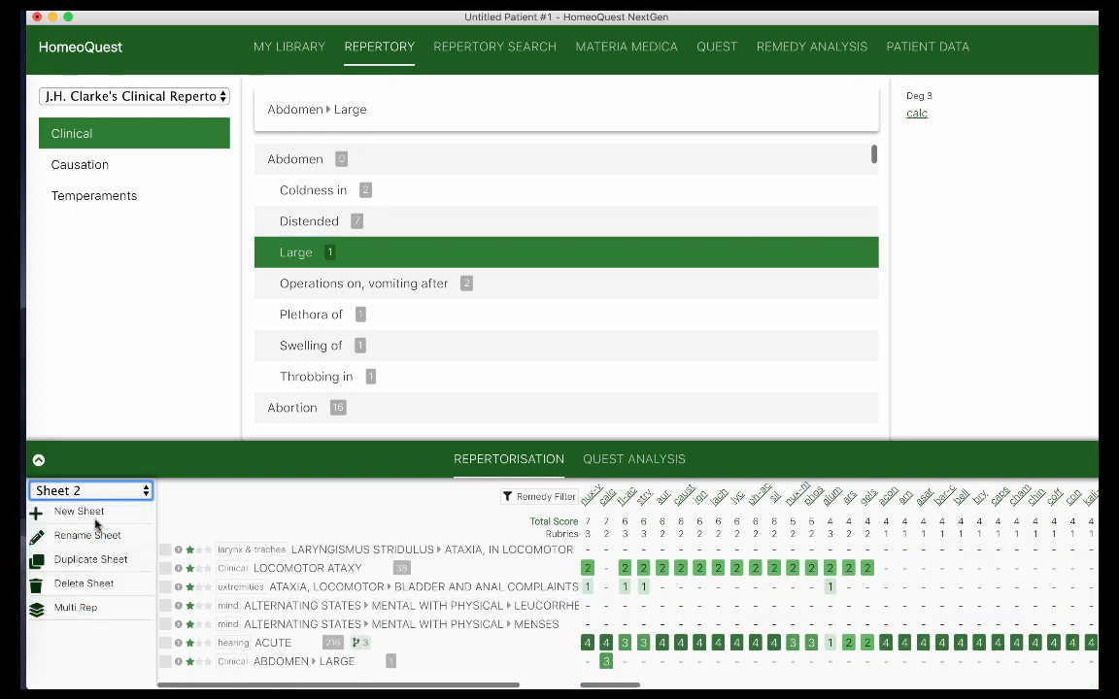
Delete Sheet 2, confirming with DELETE, to return to Sheet 1
left_click(81, 583)
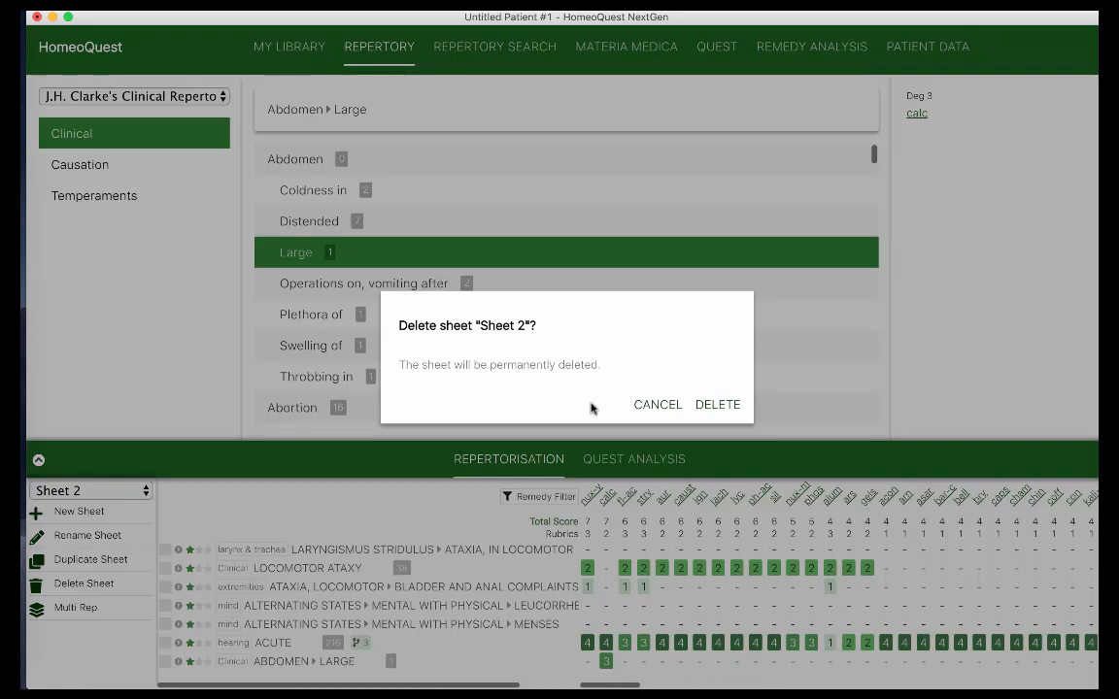
left_click(720, 405)
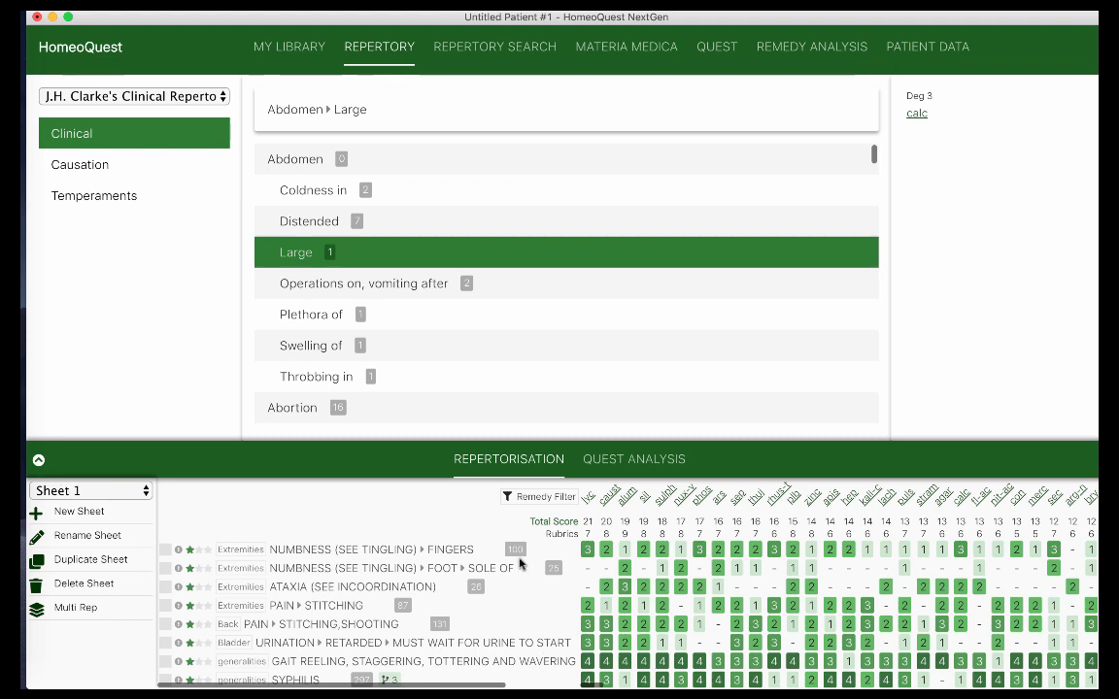
Rename Sheet 1 to 'Sheet 1: Kentian Repertorization'
left_click(85, 535)
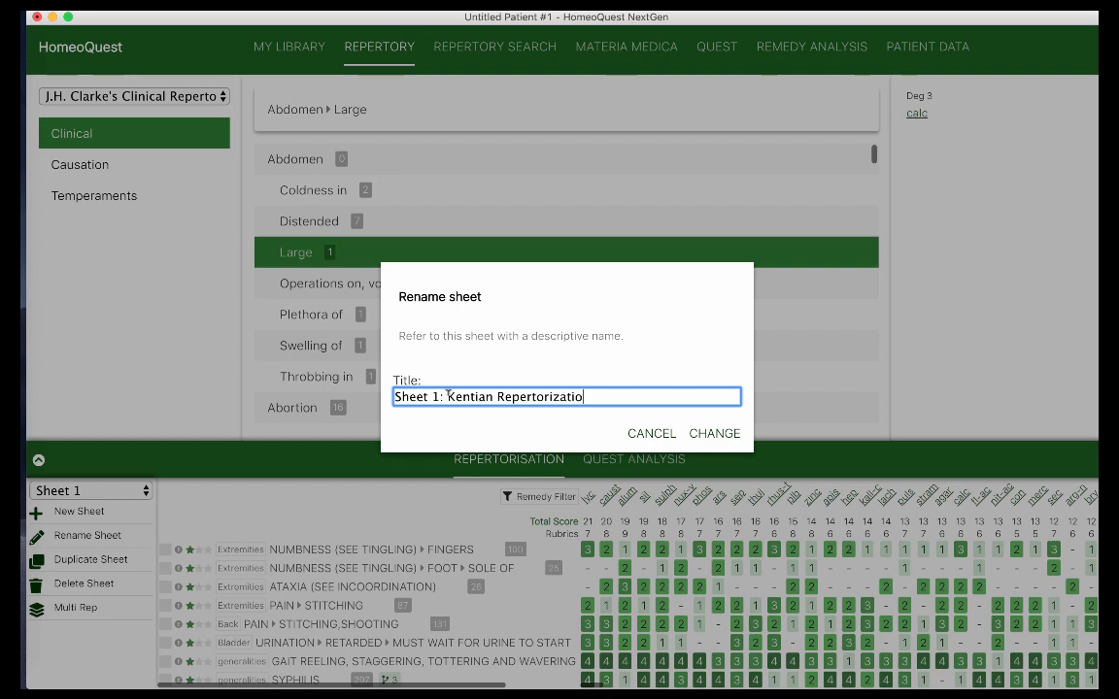
left_click(714, 434)
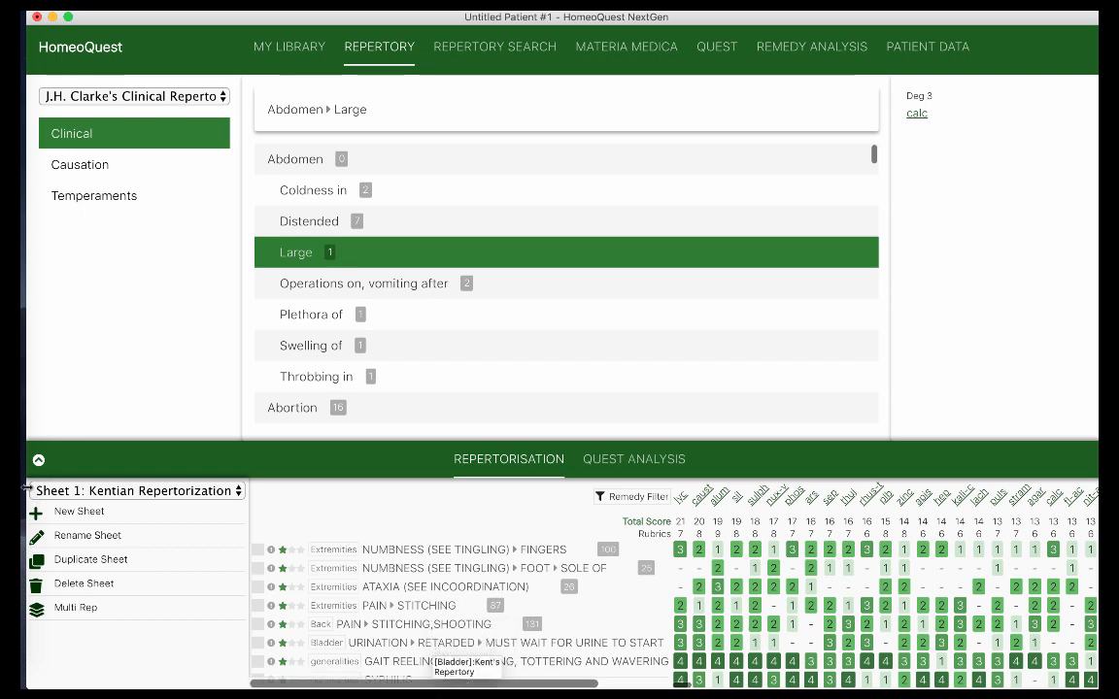
Create a new empty repertorisation sheet, then switch to Sheet 3
left_click(77, 512)
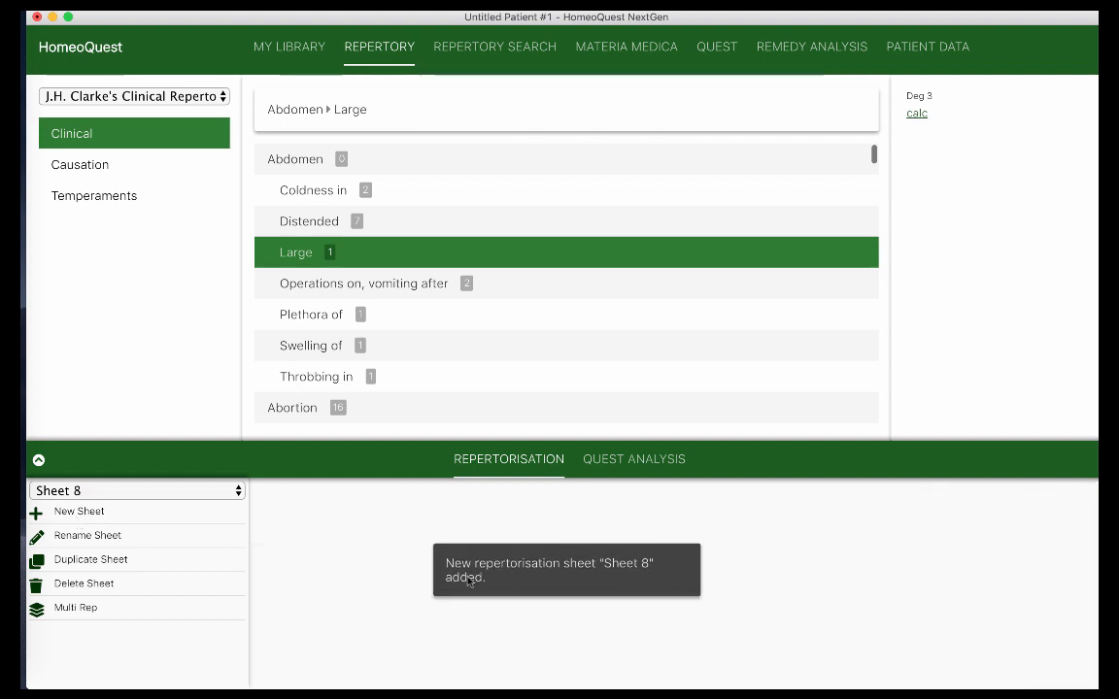
left_click(148, 491)
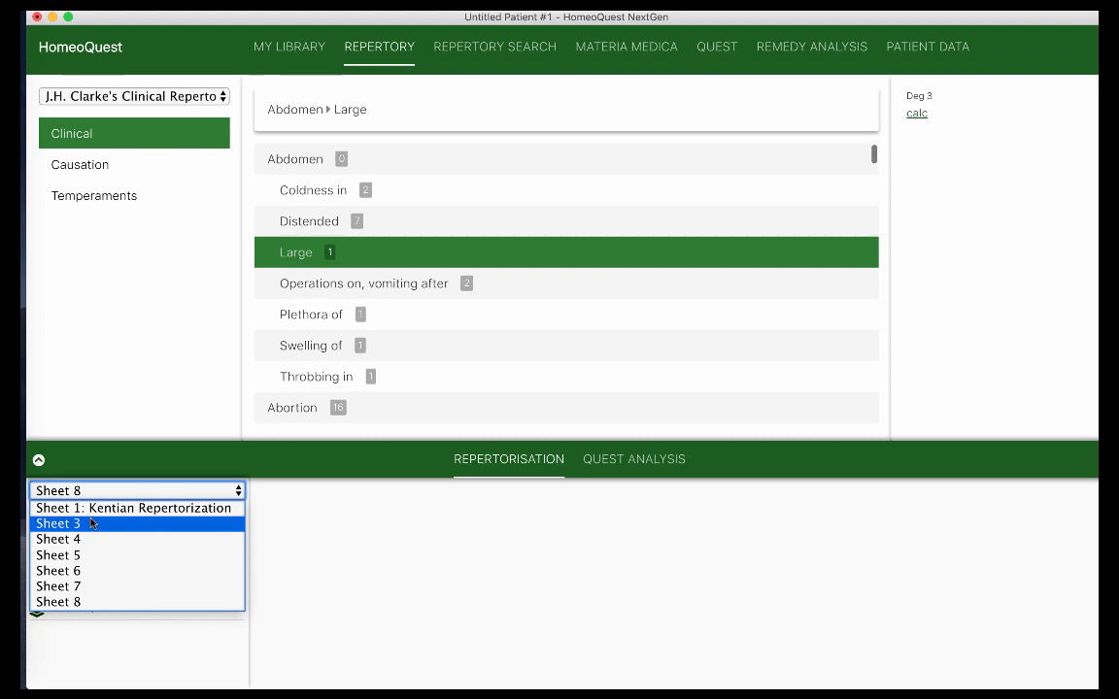
left_click(90, 523)
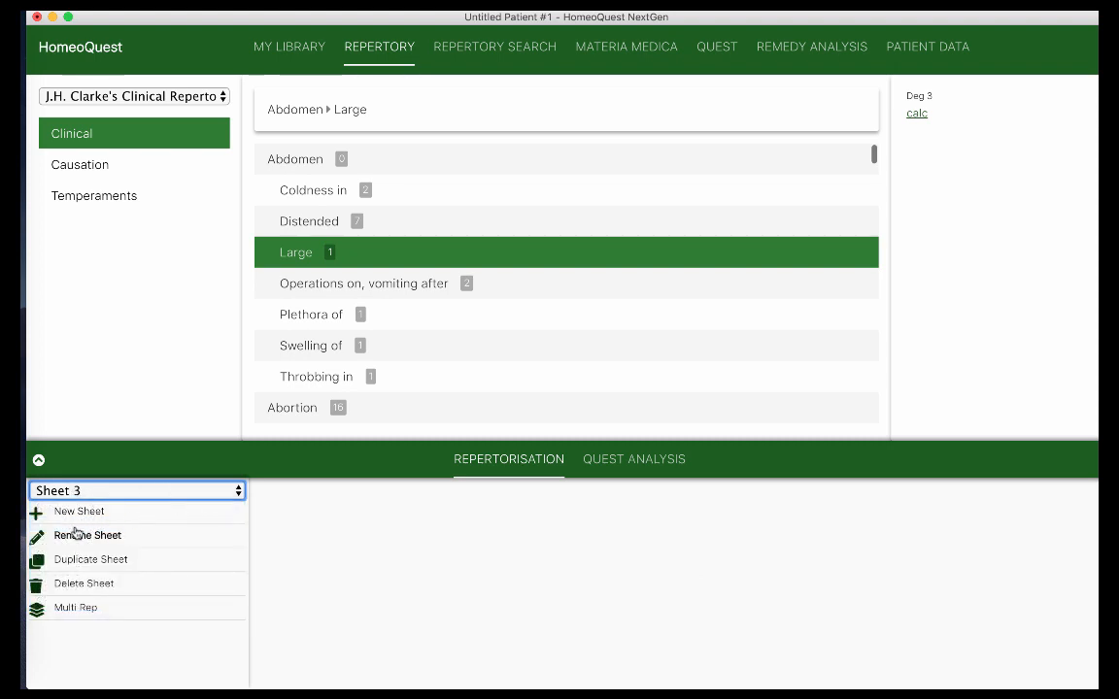
Rename Sheet 3 to 'Sheet 2: Pathological Repertorization'
left_click(76, 533)
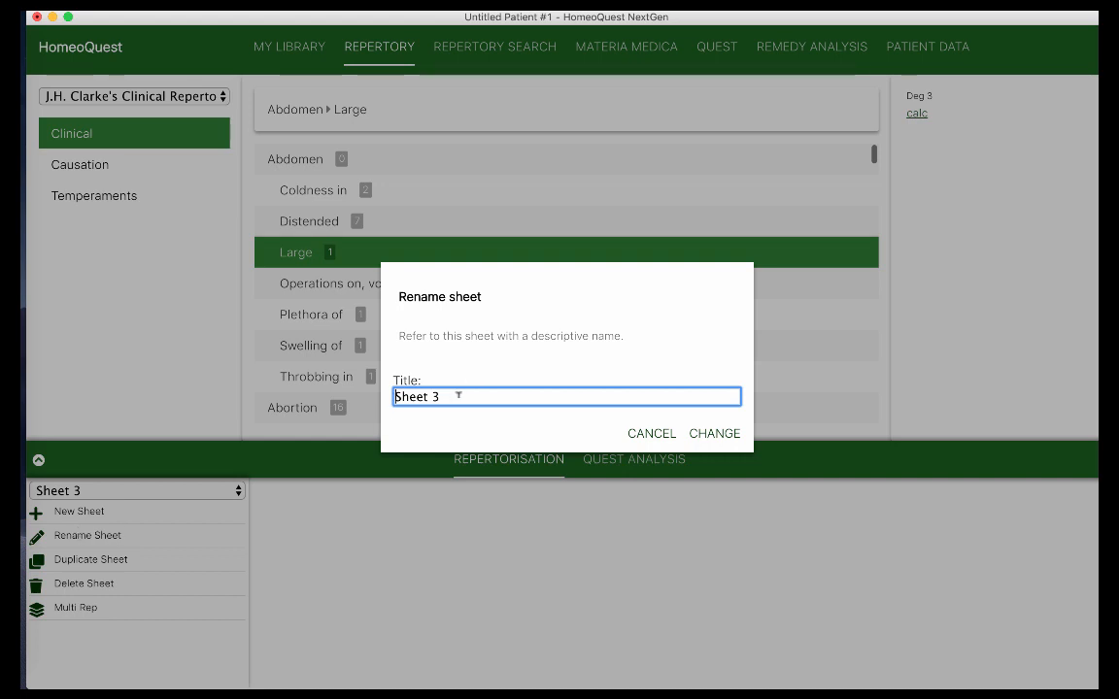
type("2: Pathological Repertorizat")
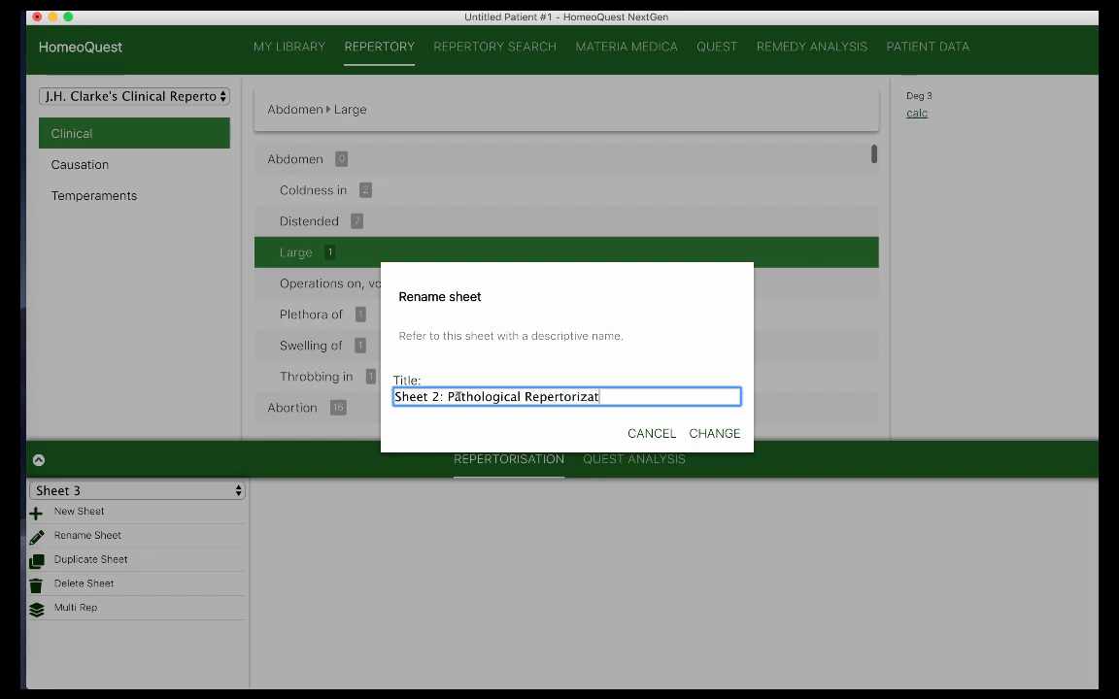
type("ion")
left_click(715, 435)
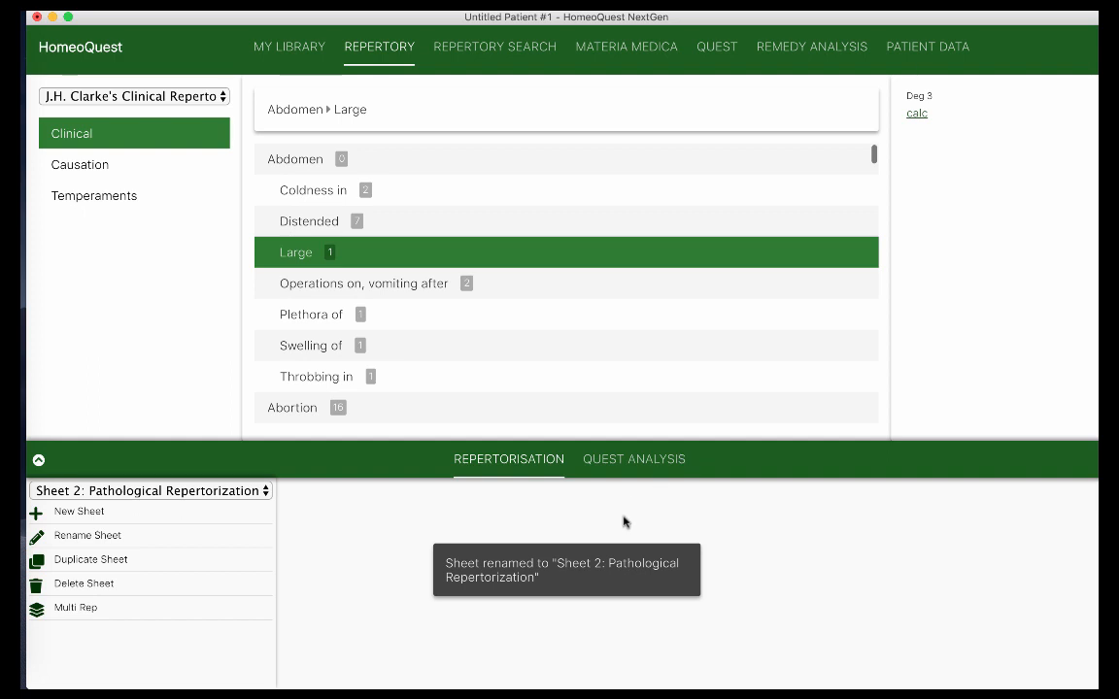
From the saved searches locom atax and stagge gait, add the locomotor ataxia and staggering gait rubrics
left_click(533, 49)
left_click(410, 128)
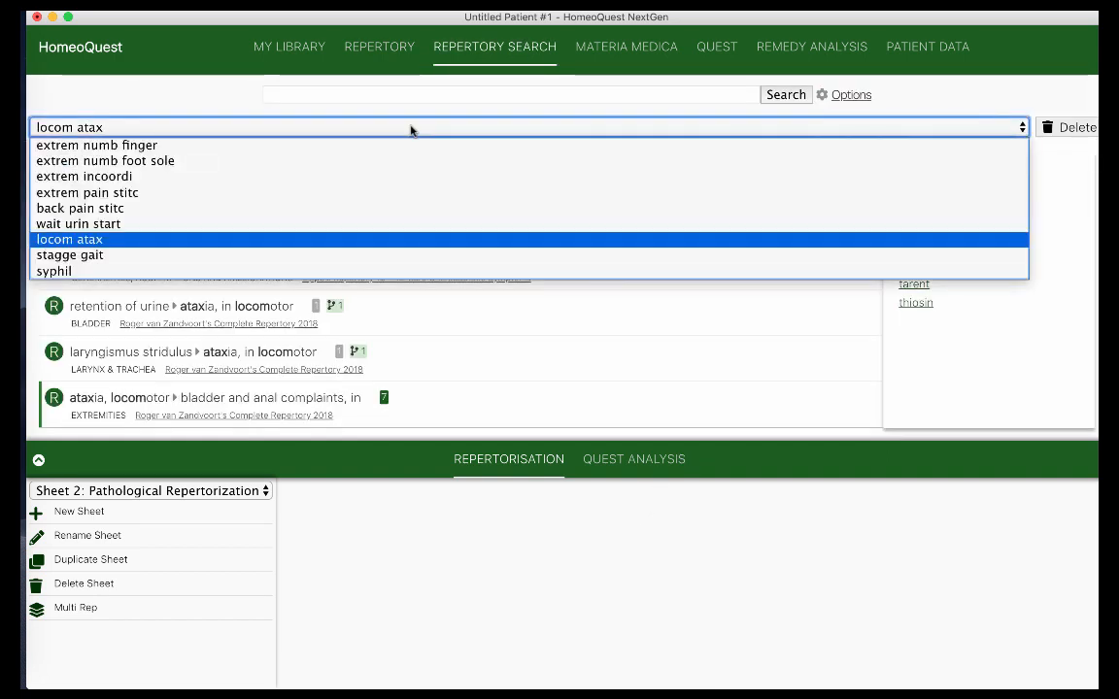
left_click(225, 239)
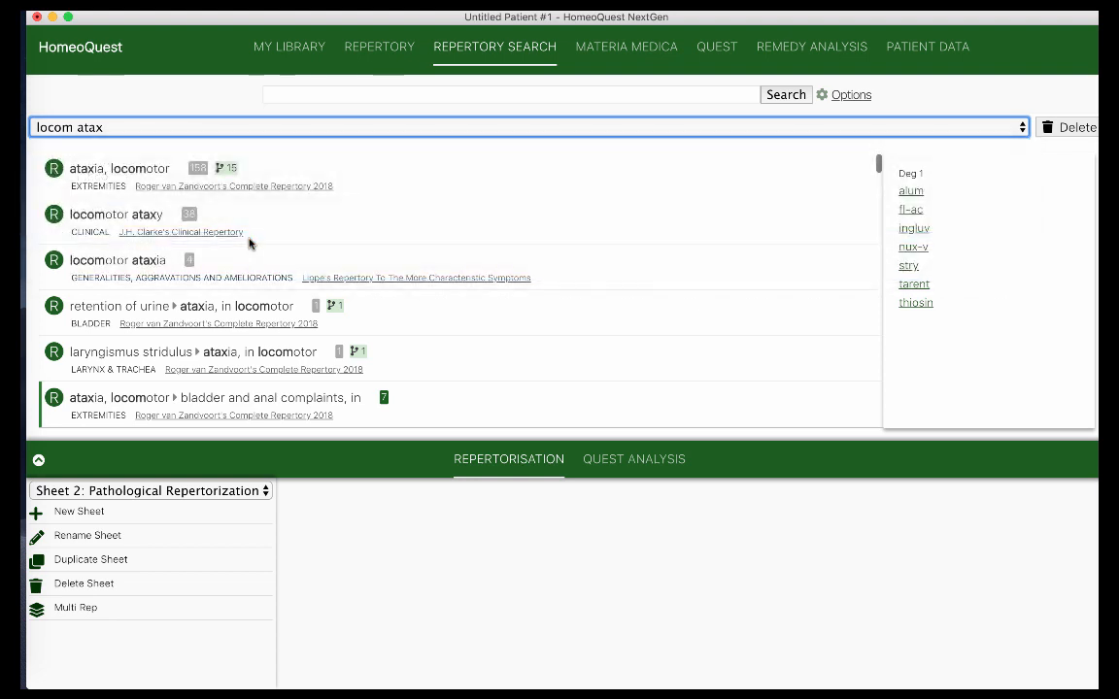
double_click(155, 172)
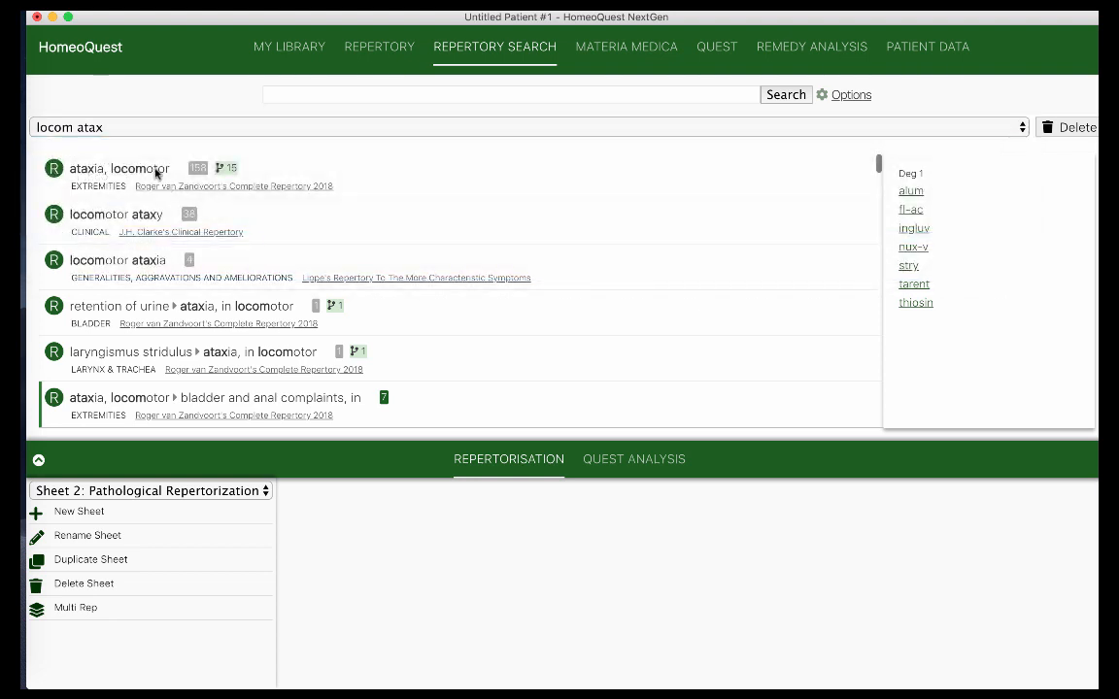
left_click(357, 131)
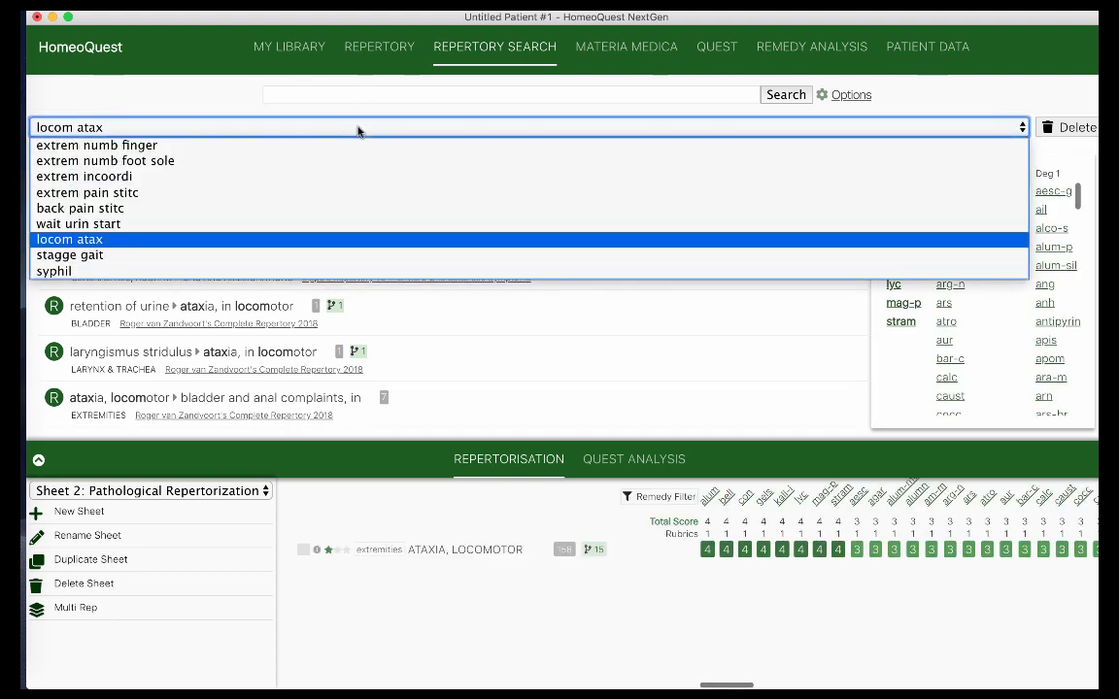
left_click(276, 255)
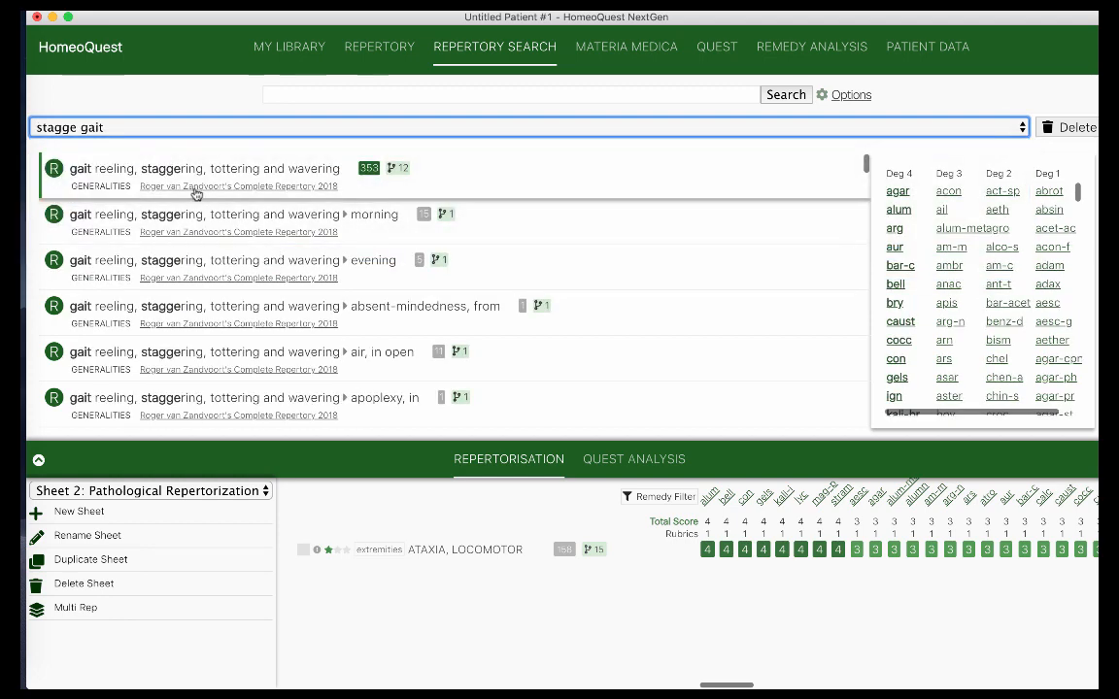
double_click(246, 174)
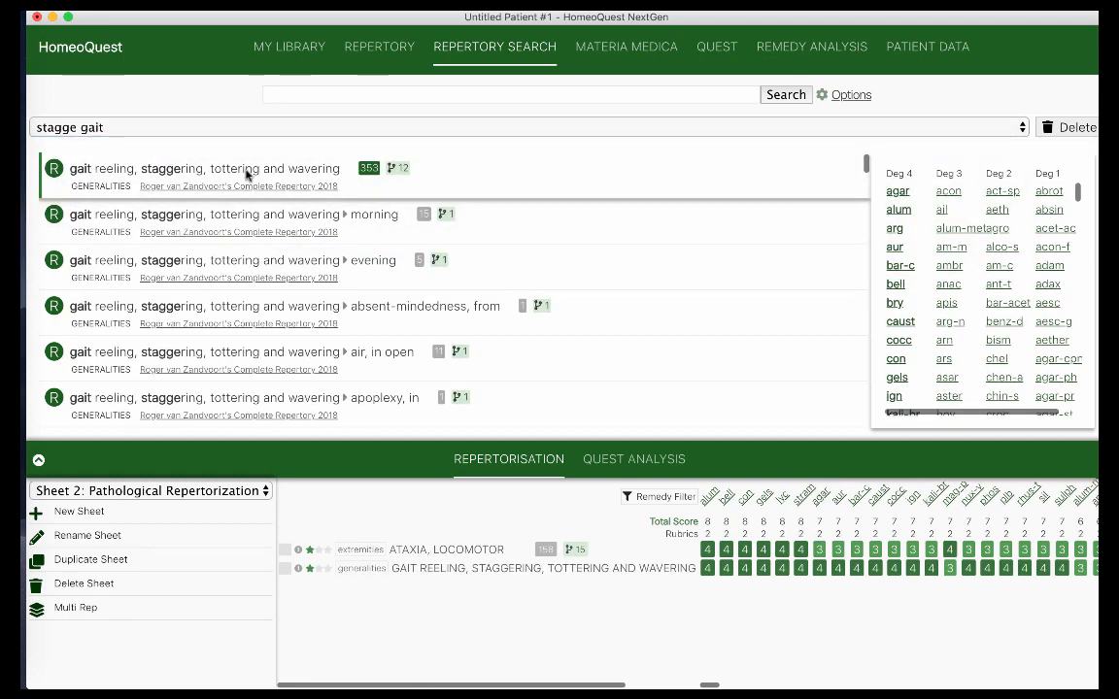
Load the syphil saved search and add the Syphilis generalities rubric to the sheet
left_click(247, 129)
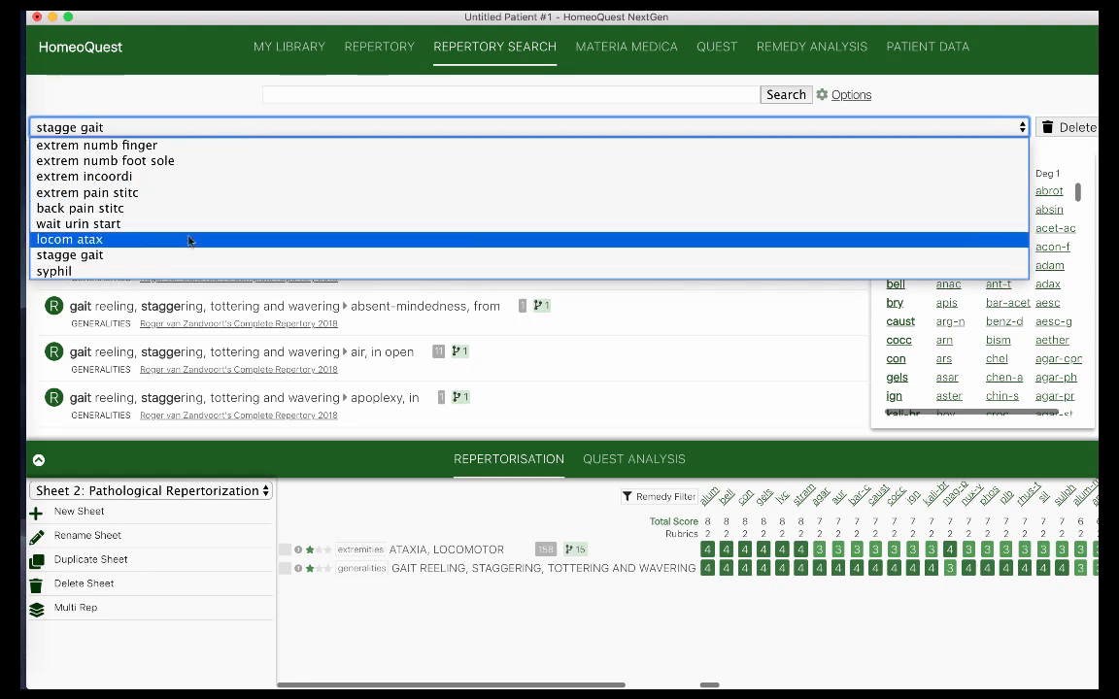
left_click(184, 272)
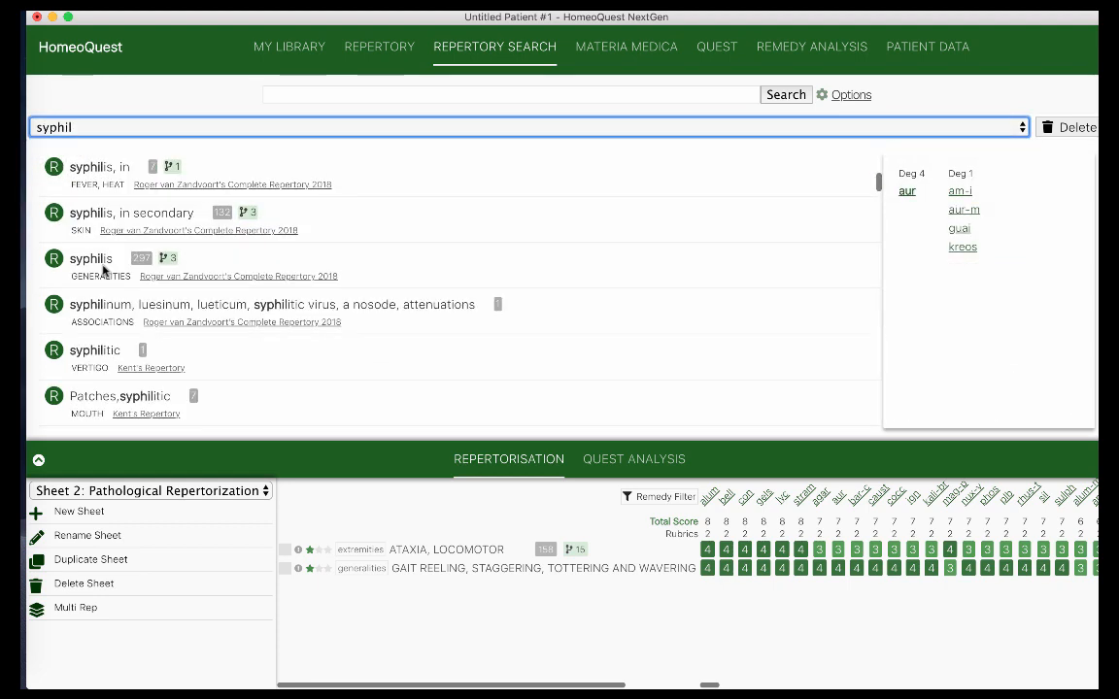
left_click(104, 270)
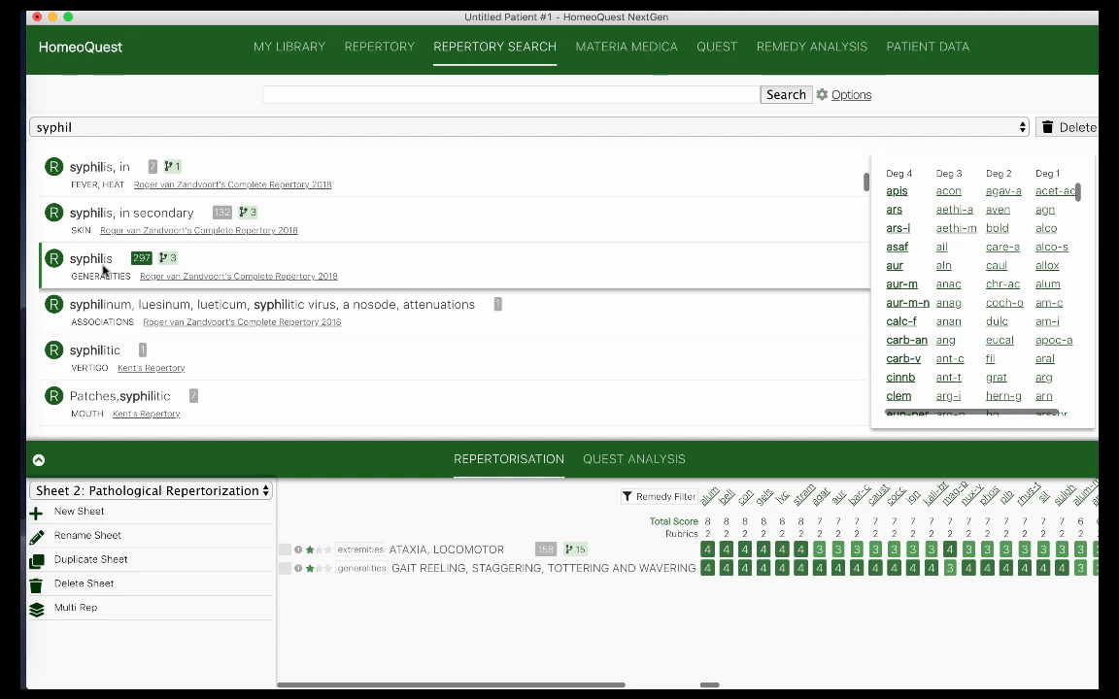
double_click(104, 270)
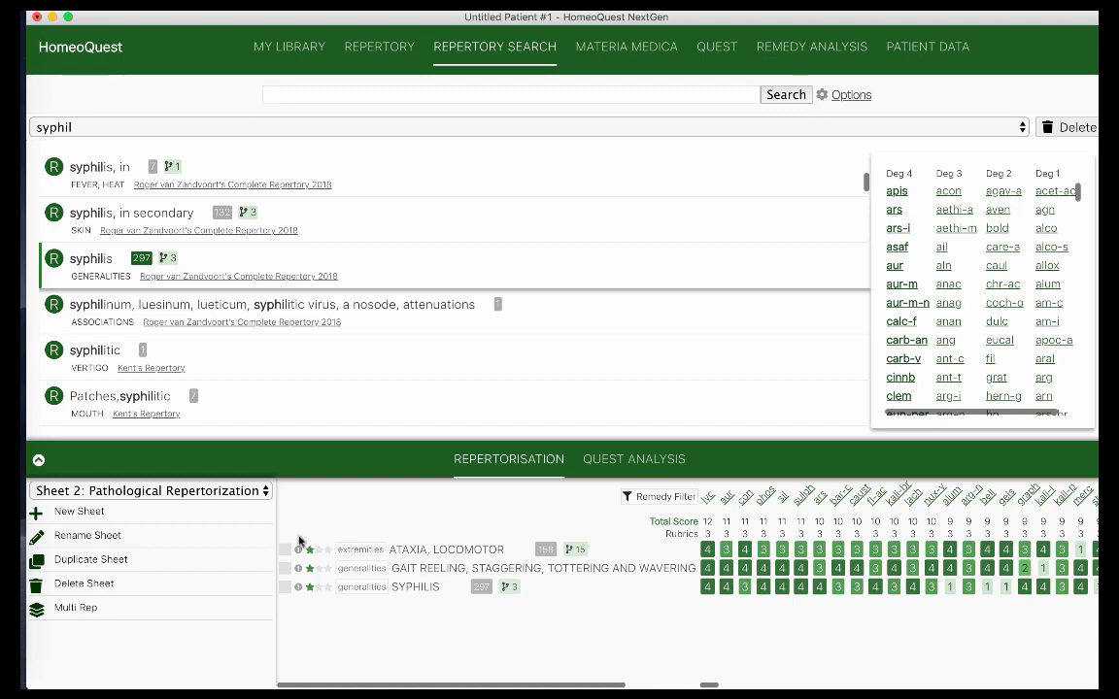
left_click(251, 490)
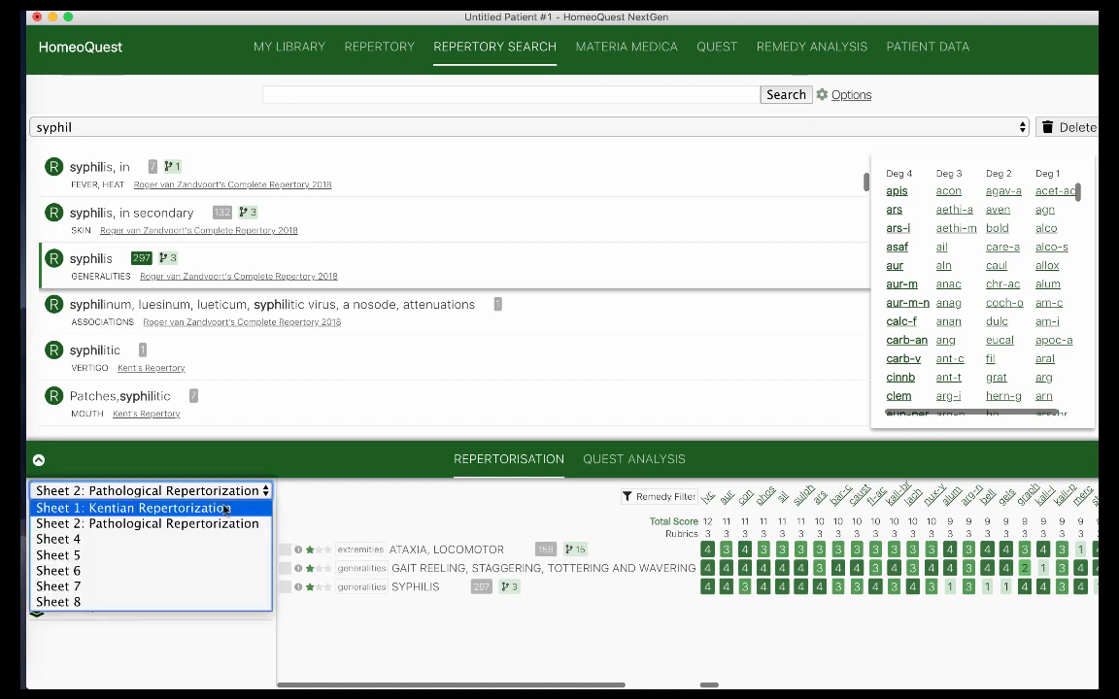
Compare sheets by viewing Sheet 1, then Sheet 2, then returning to Sheet 1: Kentian Repertorization
left_click(224, 508)
left_click(248, 492)
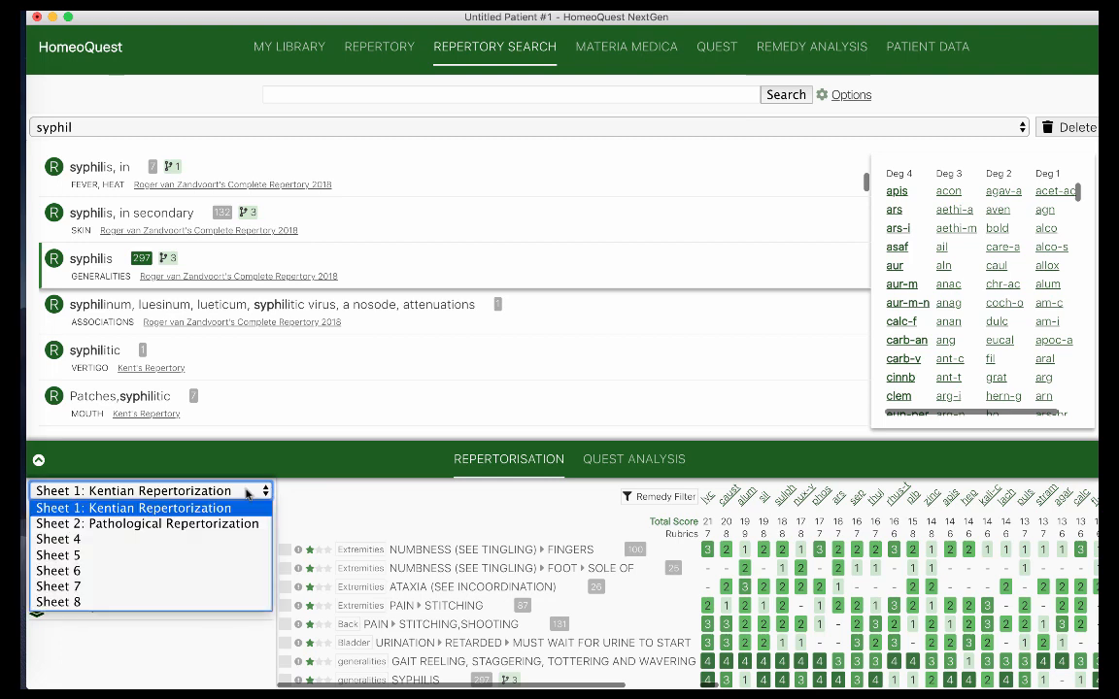
left_click(230, 525)
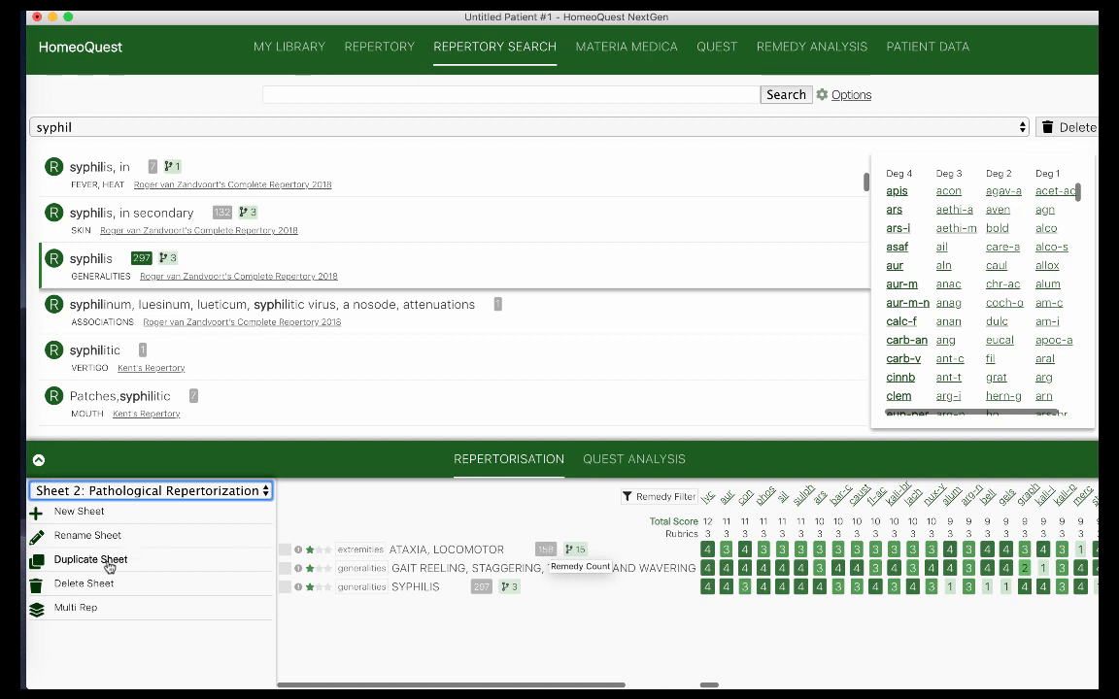
left_click(150, 490)
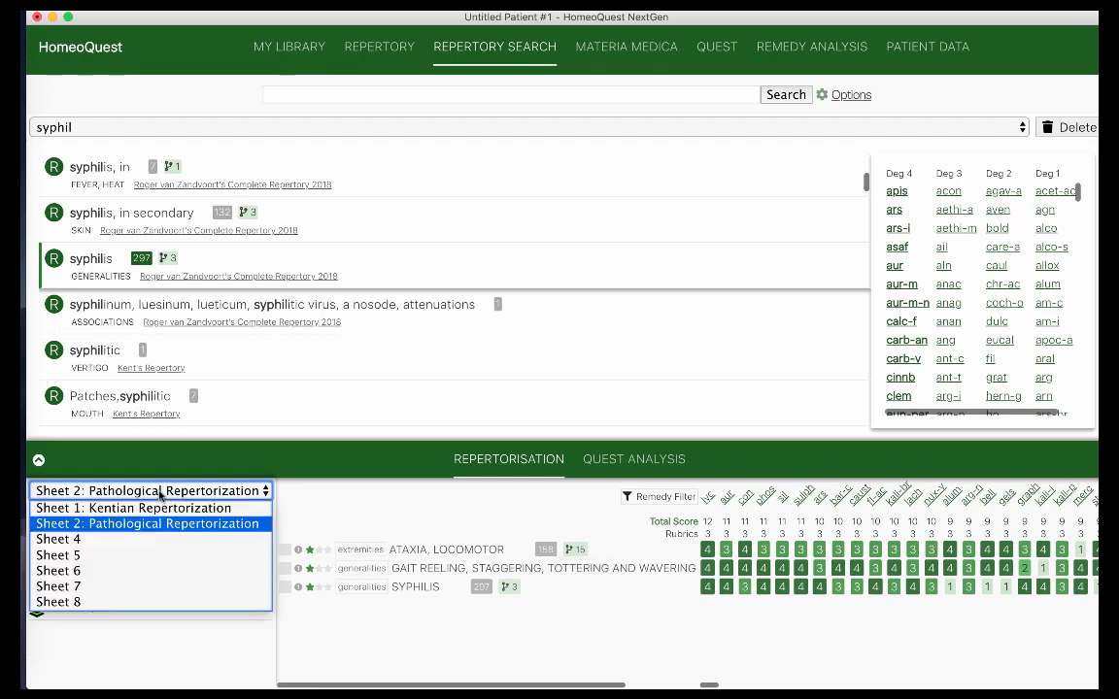
left_click(160, 508)
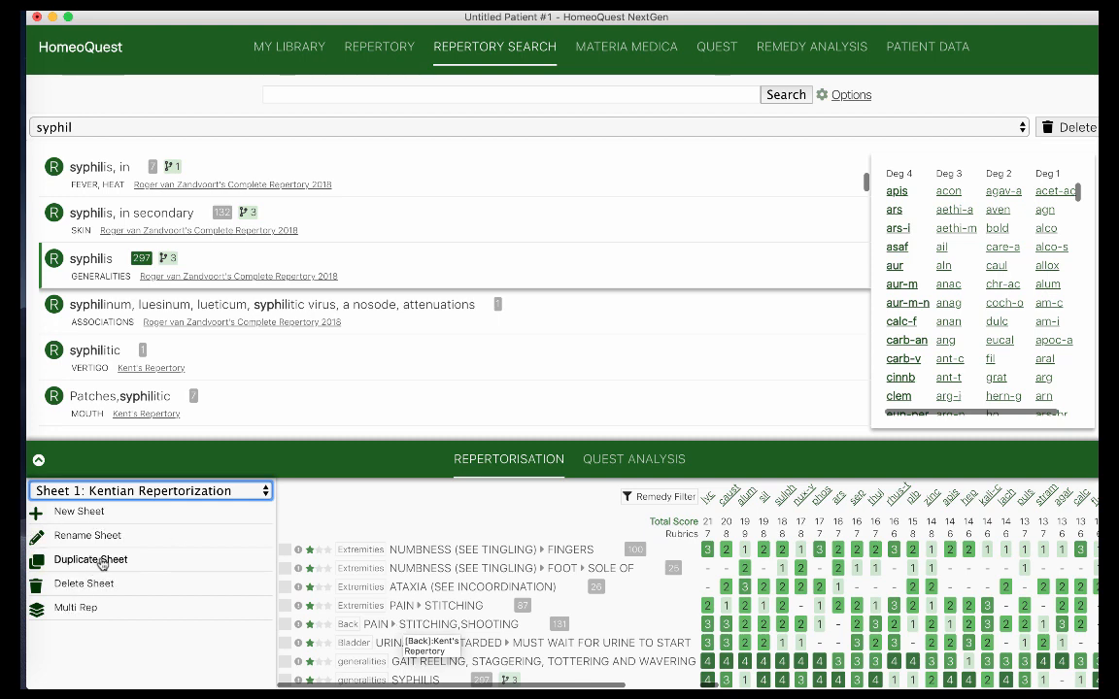
Duplicate the Kentian sheet and mark the Bladder URINATION ▸ RETARDED rubric in the copy
left_click(91, 559)
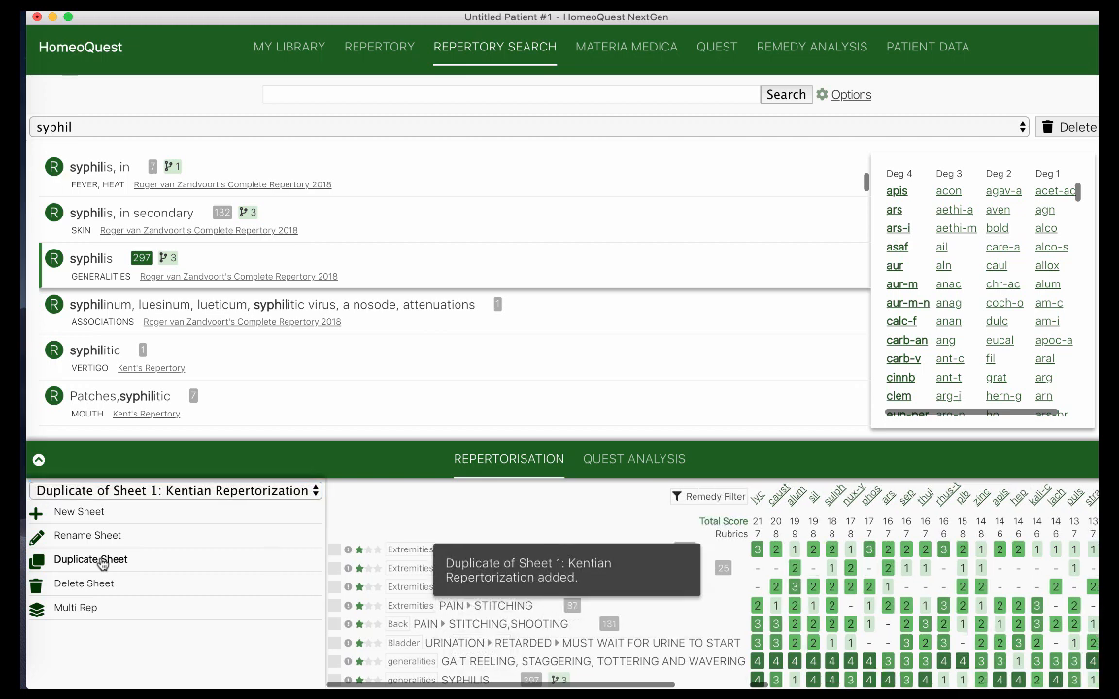
left_click(122, 494)
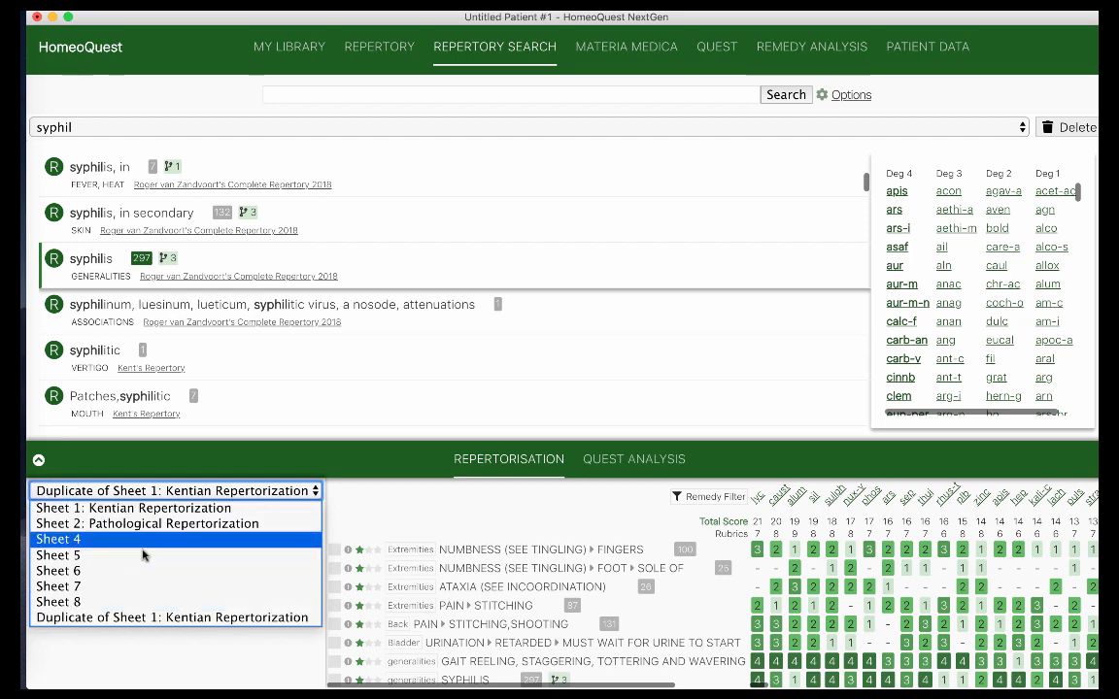
left_click(162, 620)
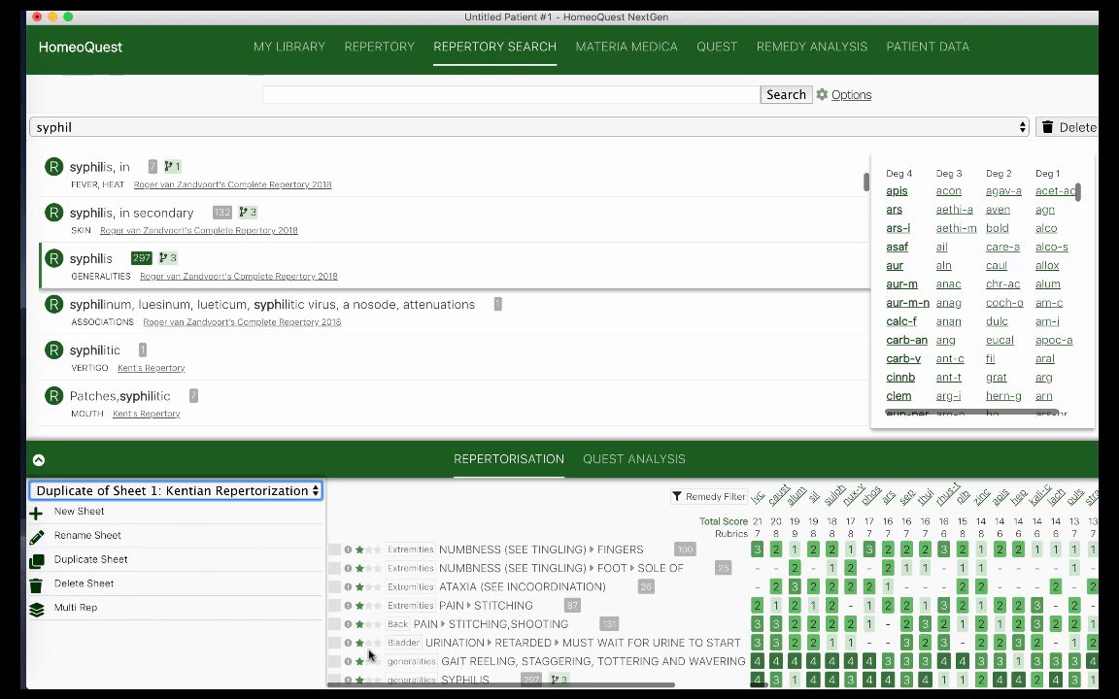
left_click(334, 643)
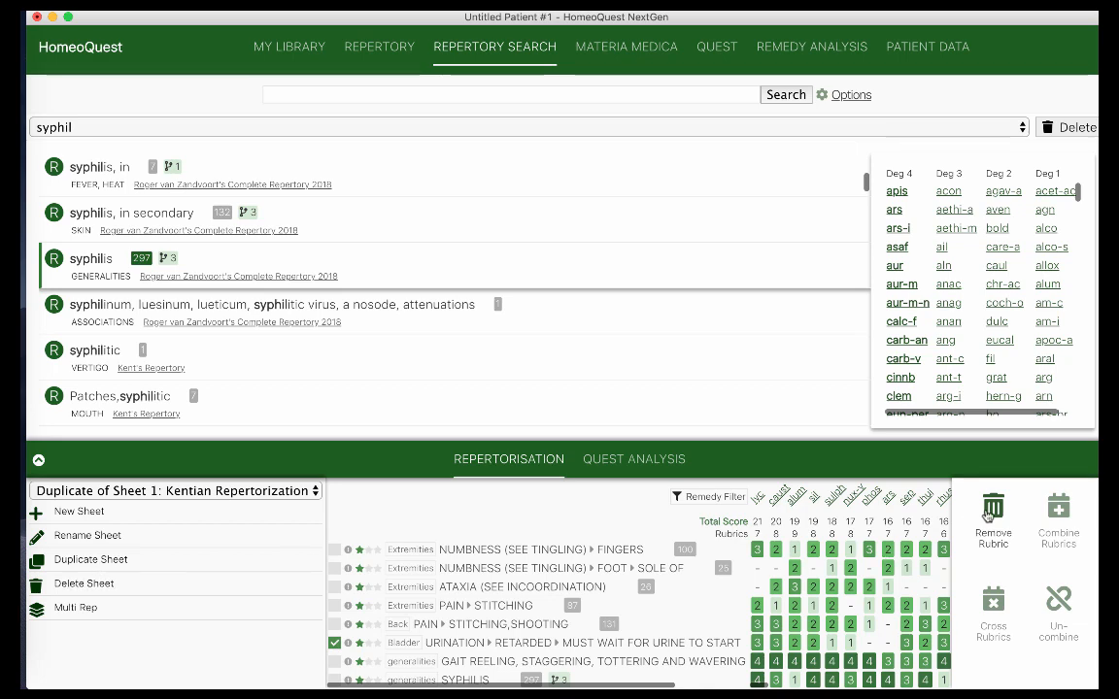
Delete the URINATION ▸ RETARDED and Extremities PAIN ▸ STITCHING rubrics from the duplicate, then return to Sheet 1
left_click(996, 505)
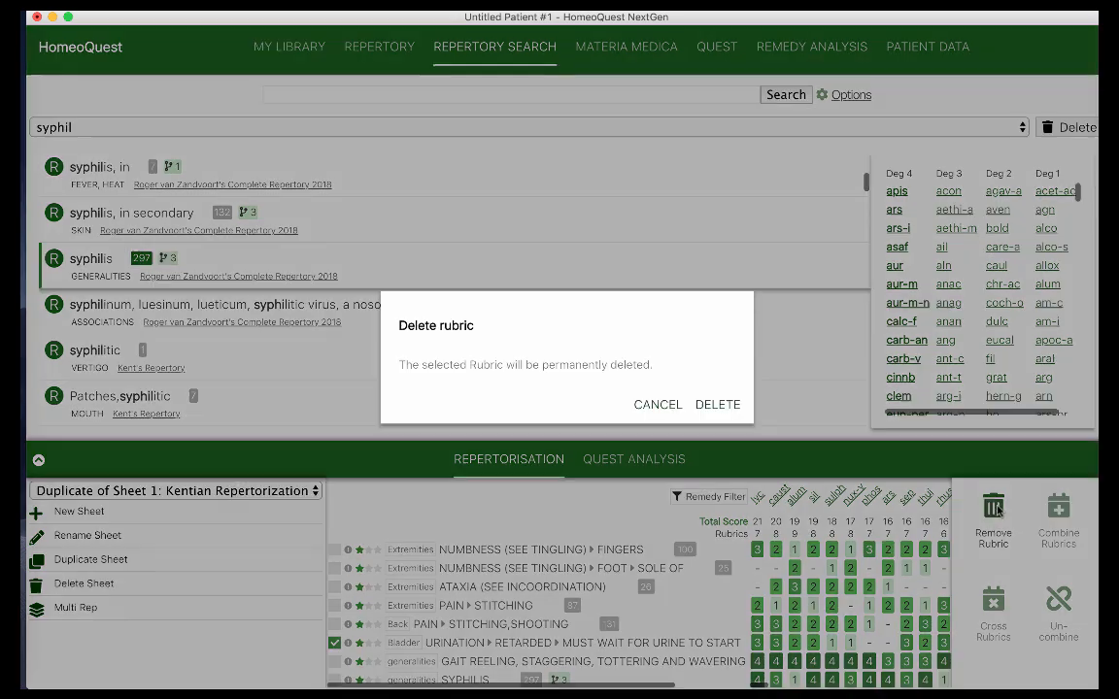
left_click(724, 405)
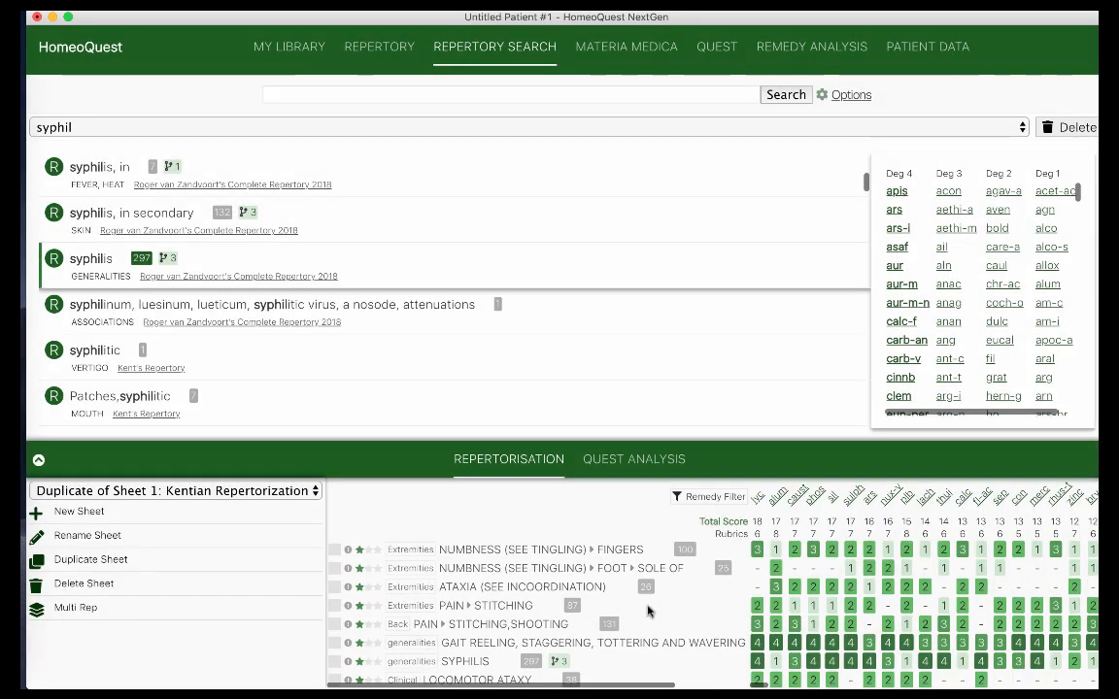
left_click(336, 625)
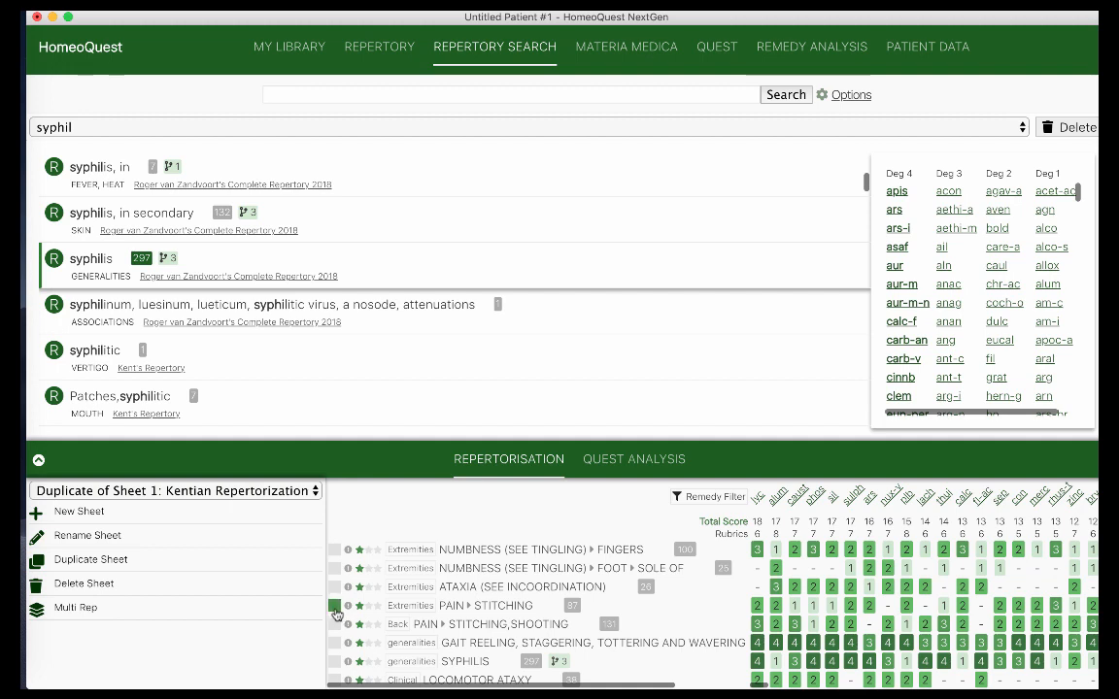
left_click(335, 607)
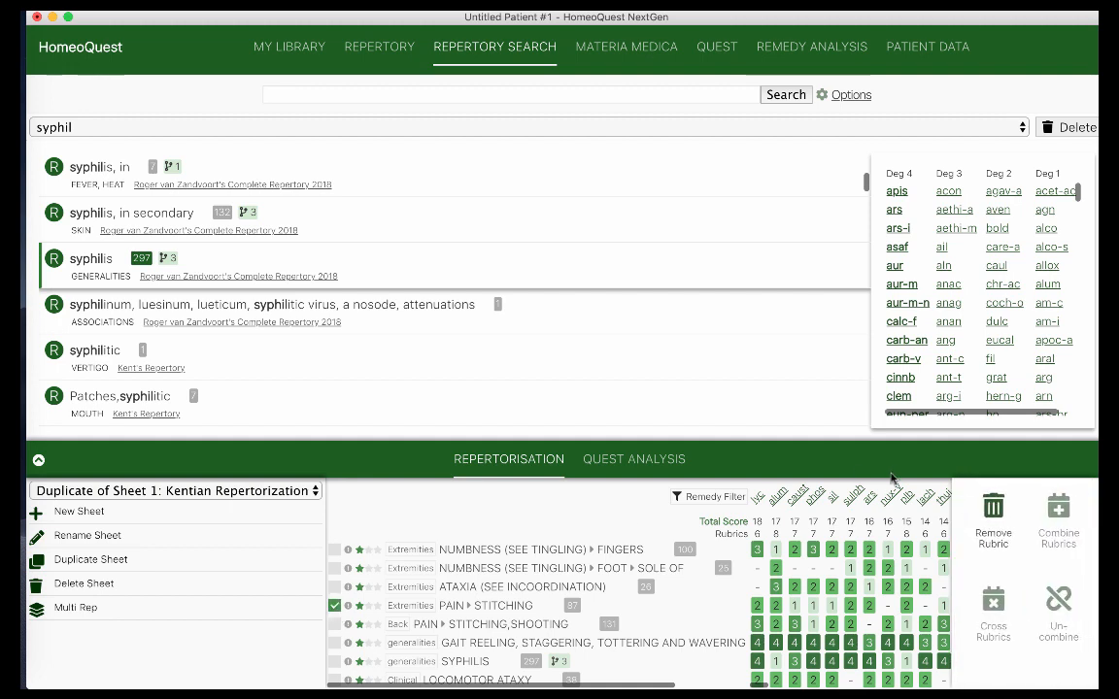
left_click(993, 515)
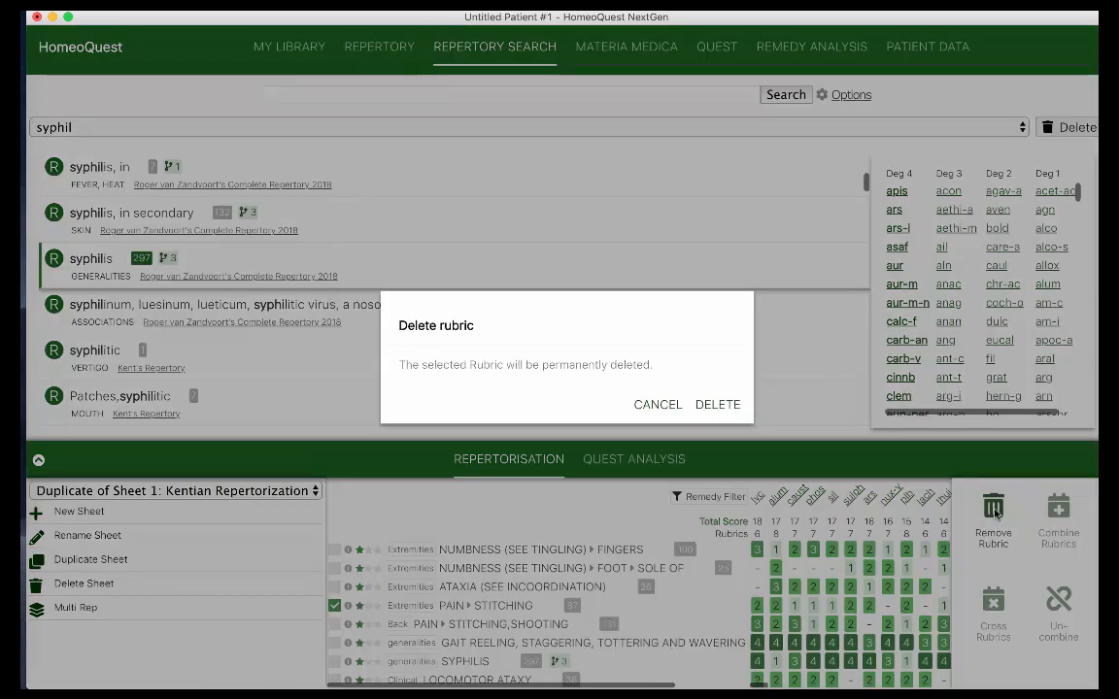
left_click(722, 405)
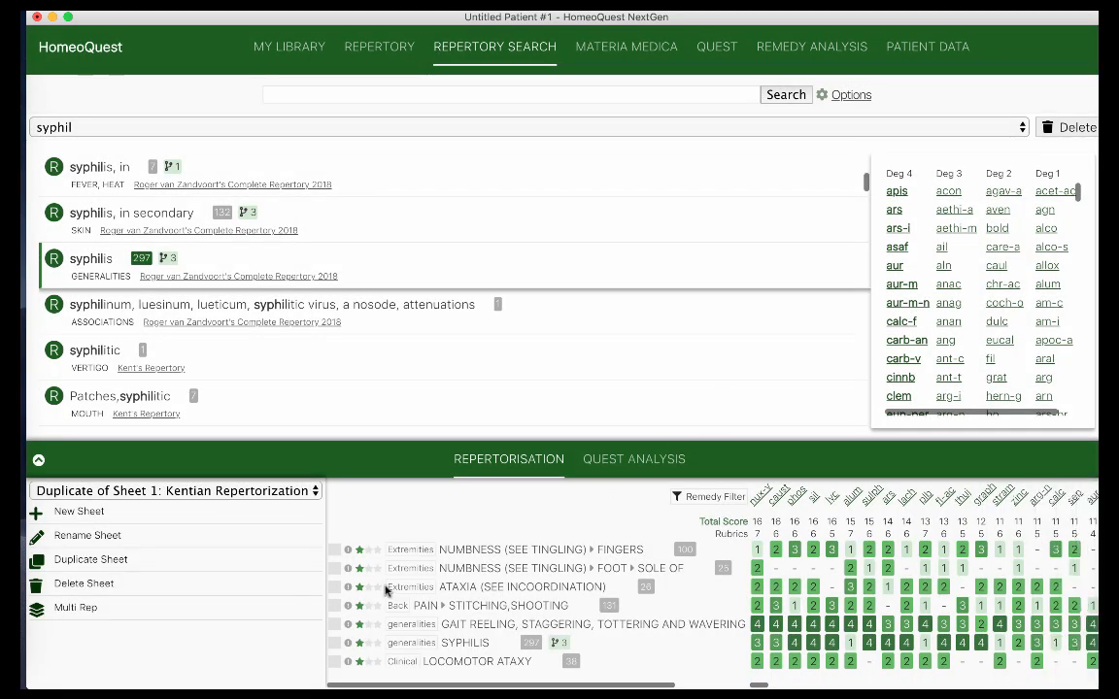
left_click(263, 493)
left_click(255, 509)
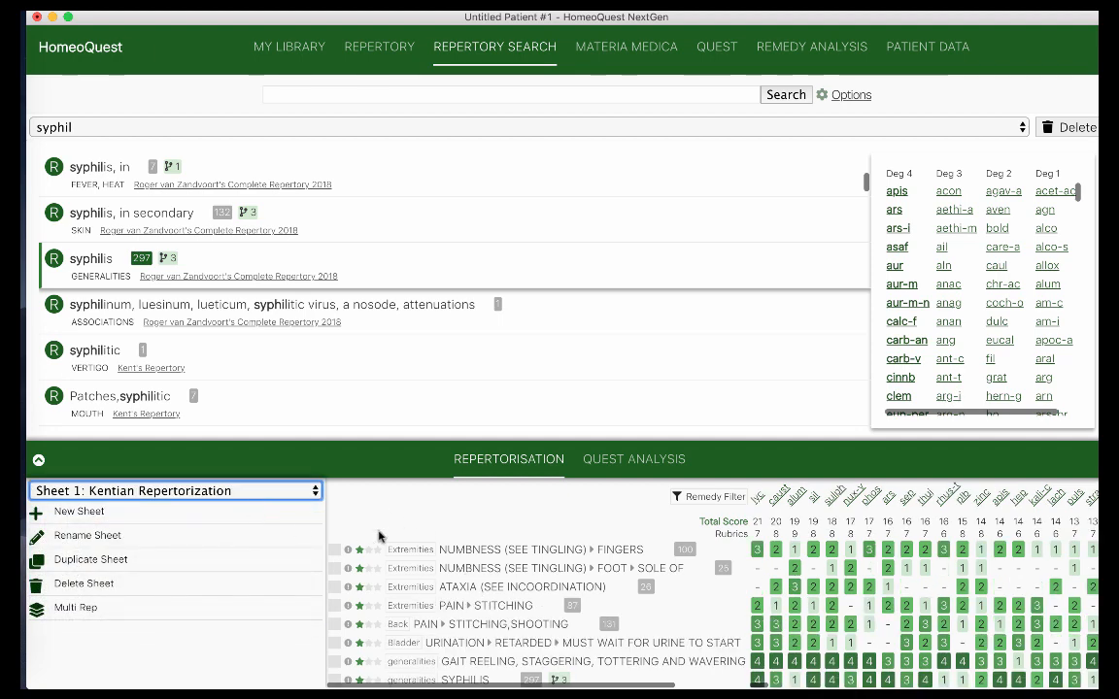
left_click(238, 491)
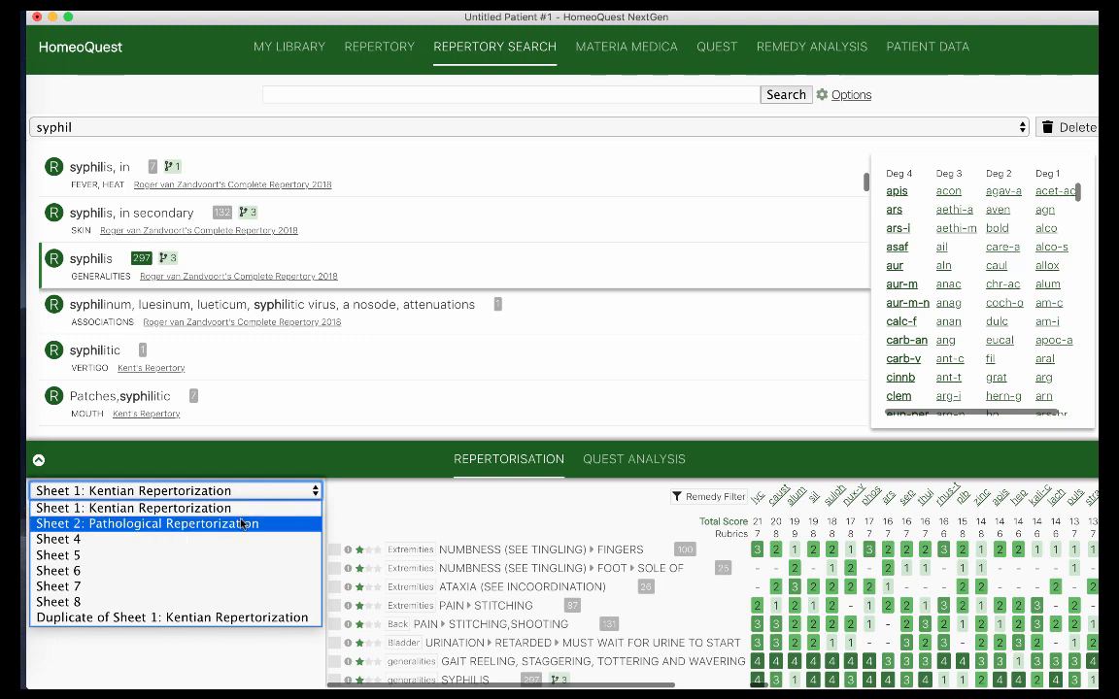
left_click(242, 523)
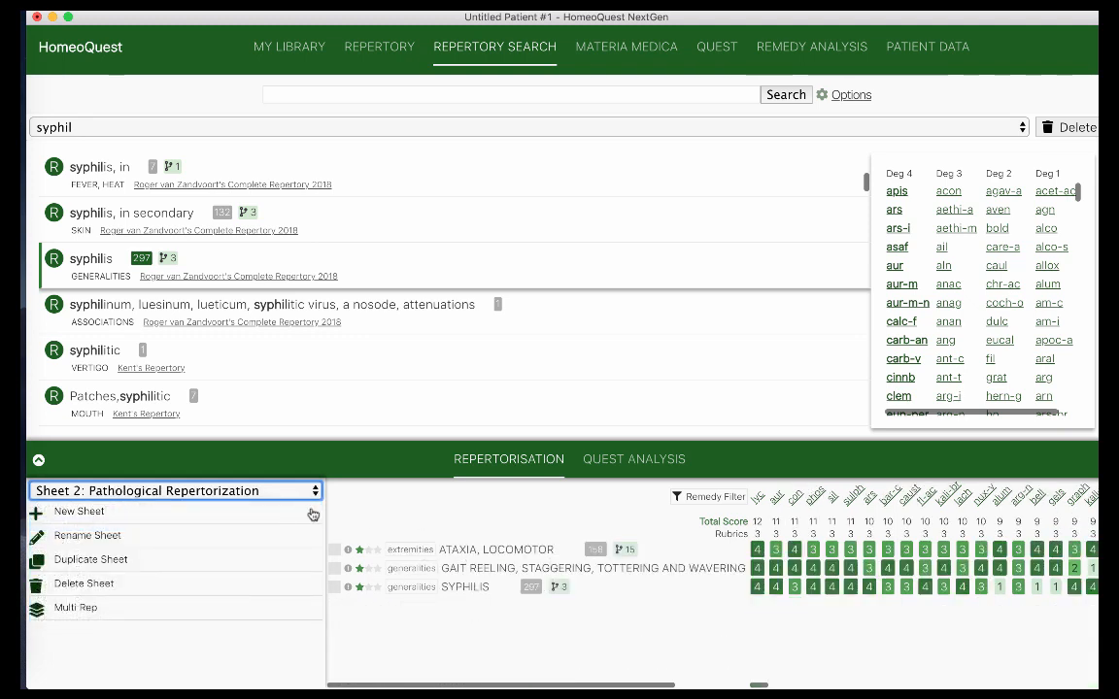
left_click(238, 490)
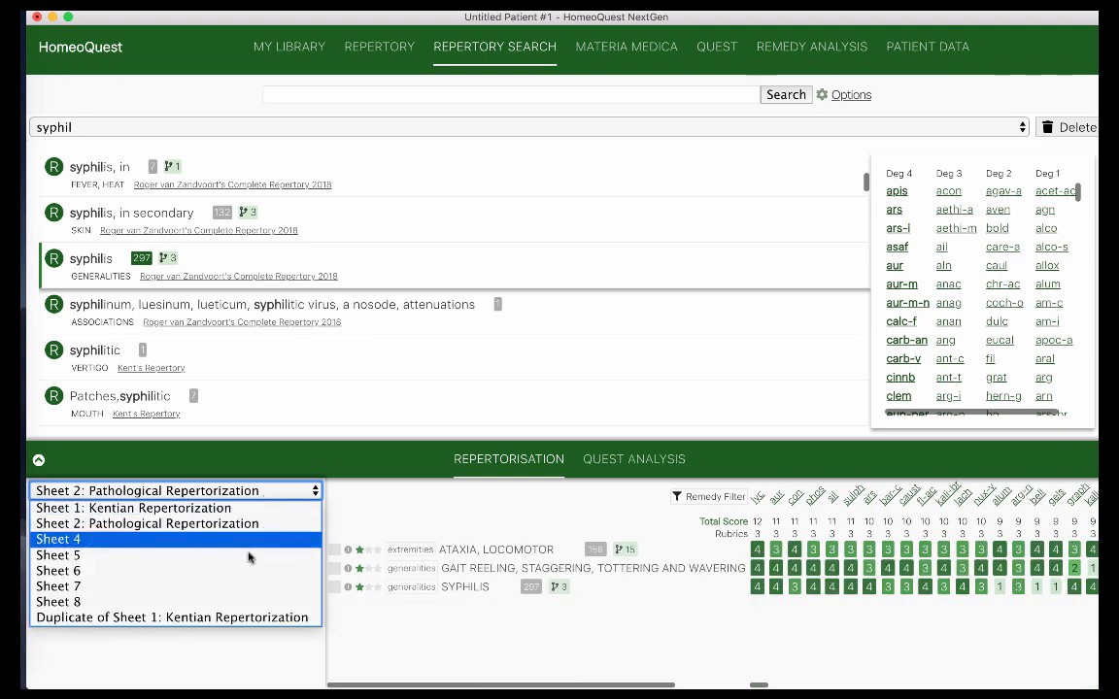
left_click(262, 618)
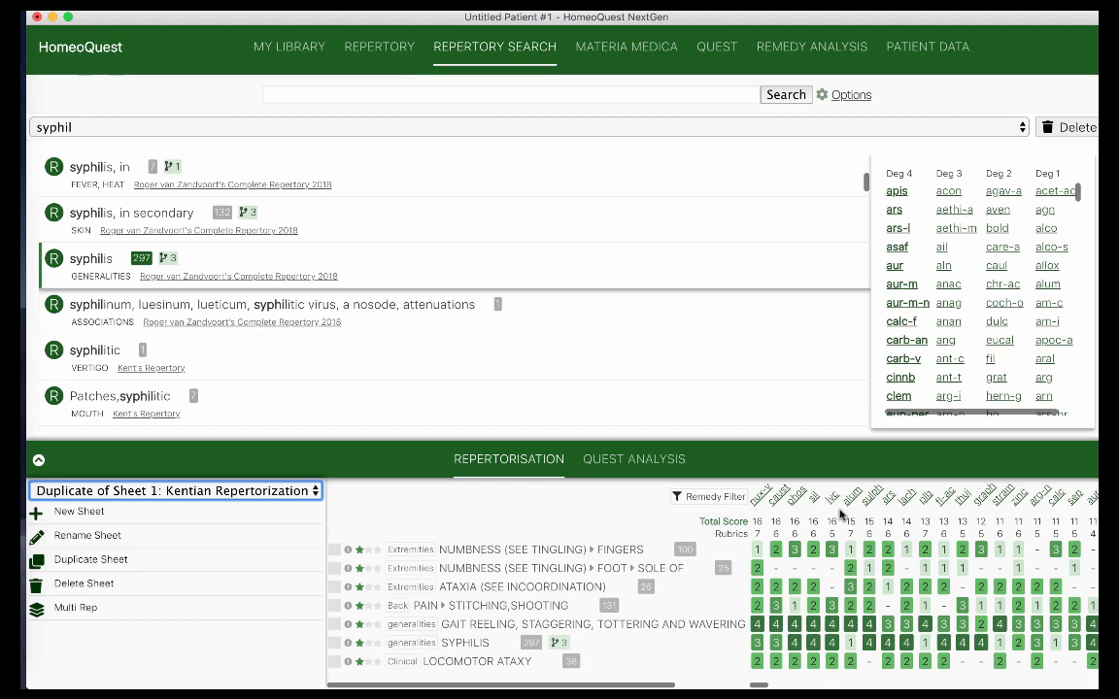
Rename the duplicate sheet to 'Modified Kentian Repertorization' and switch back to Sheet 1
left_click(151, 535)
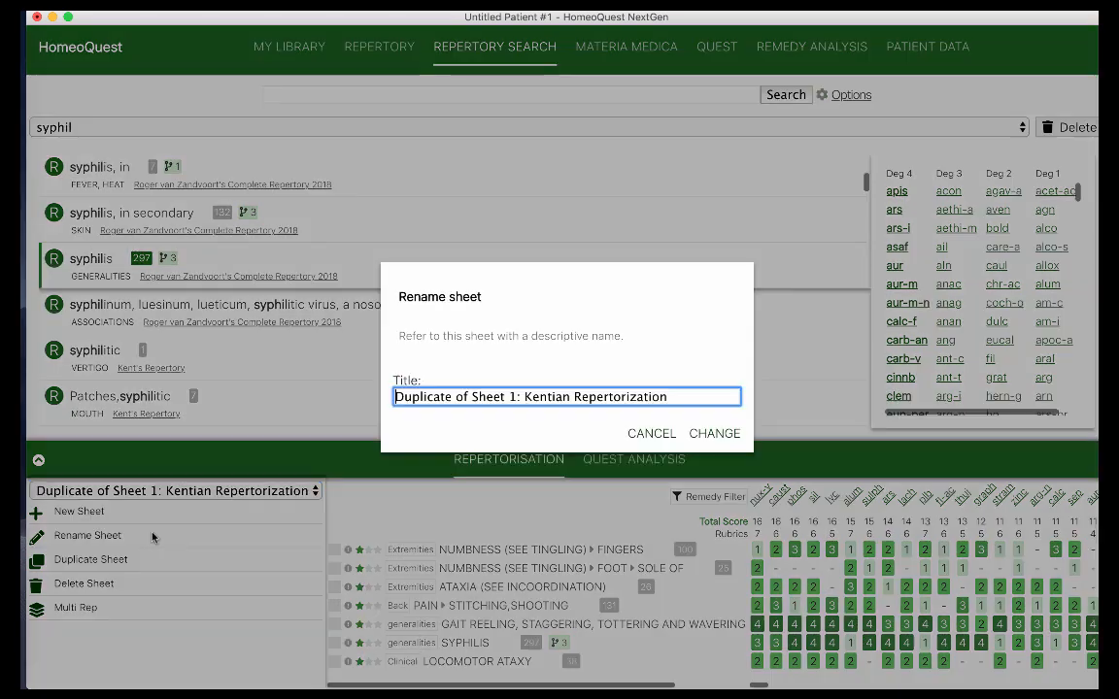
left_click_drag(522, 396, 359, 394)
type("Modified")
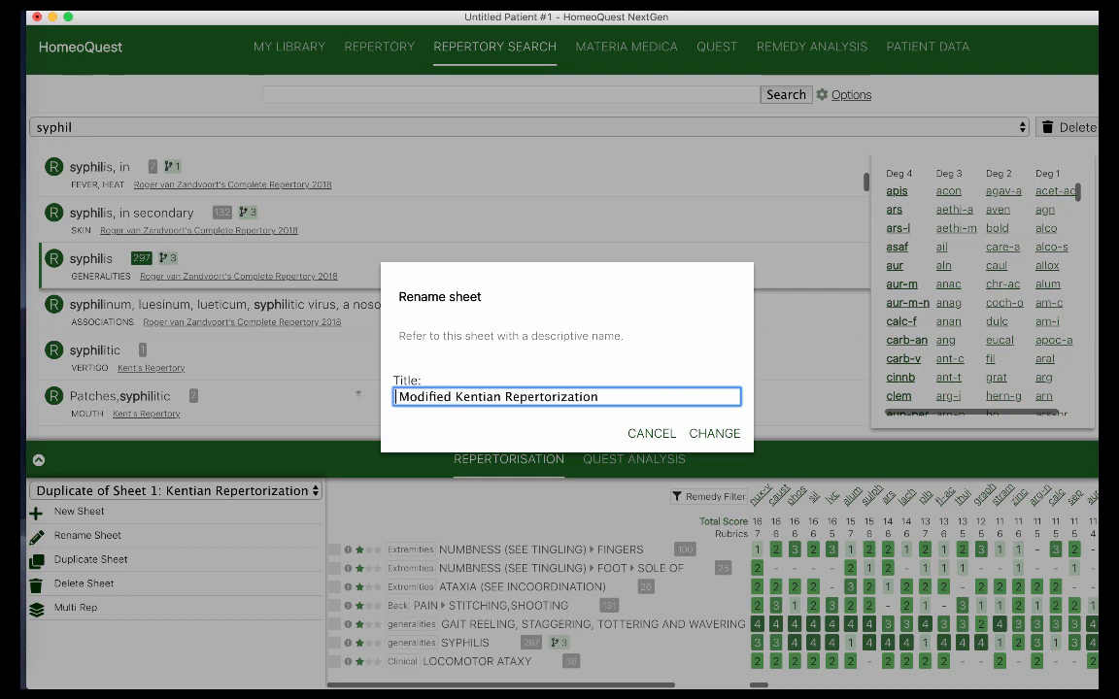
left_click(715, 434)
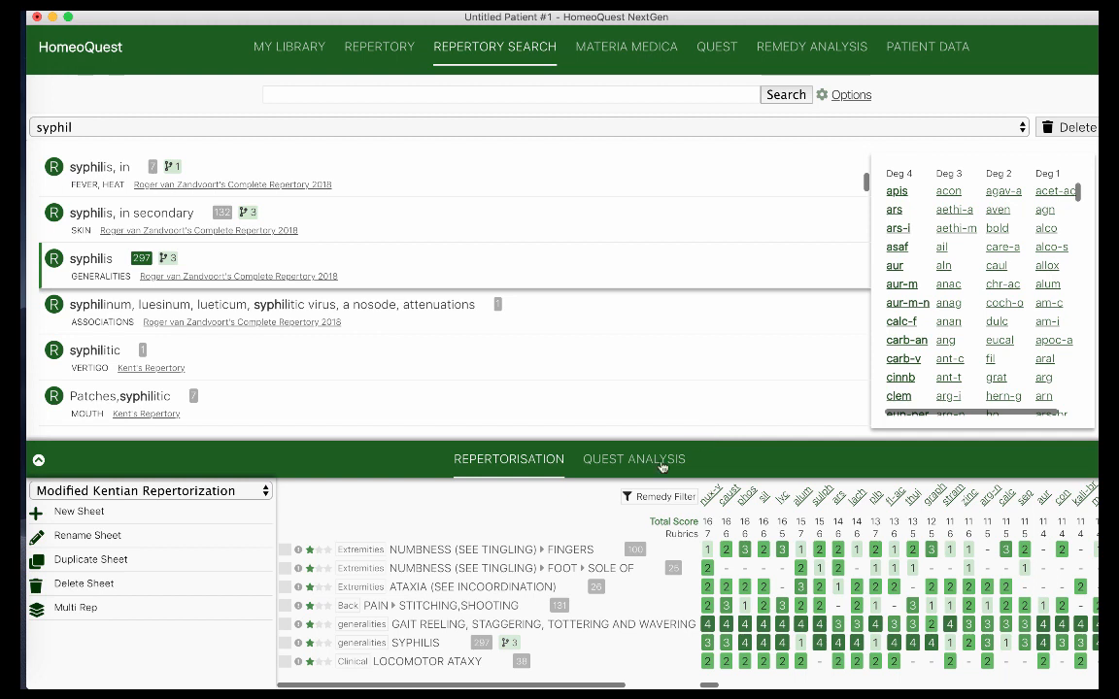
left_click(210, 491)
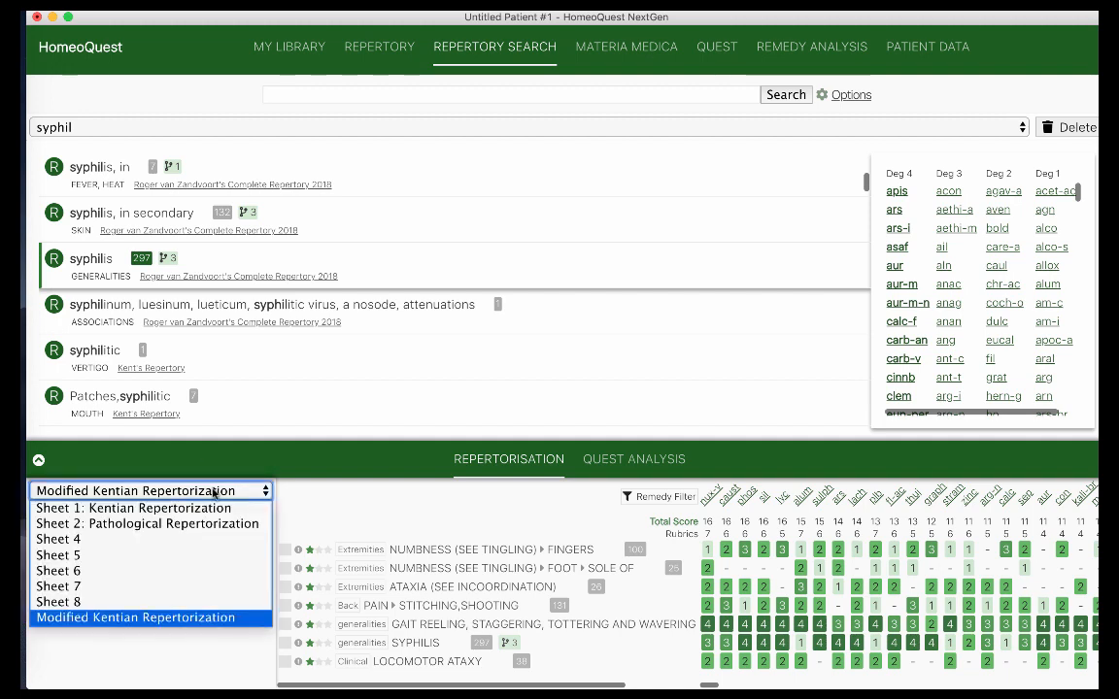
left_click(209, 508)
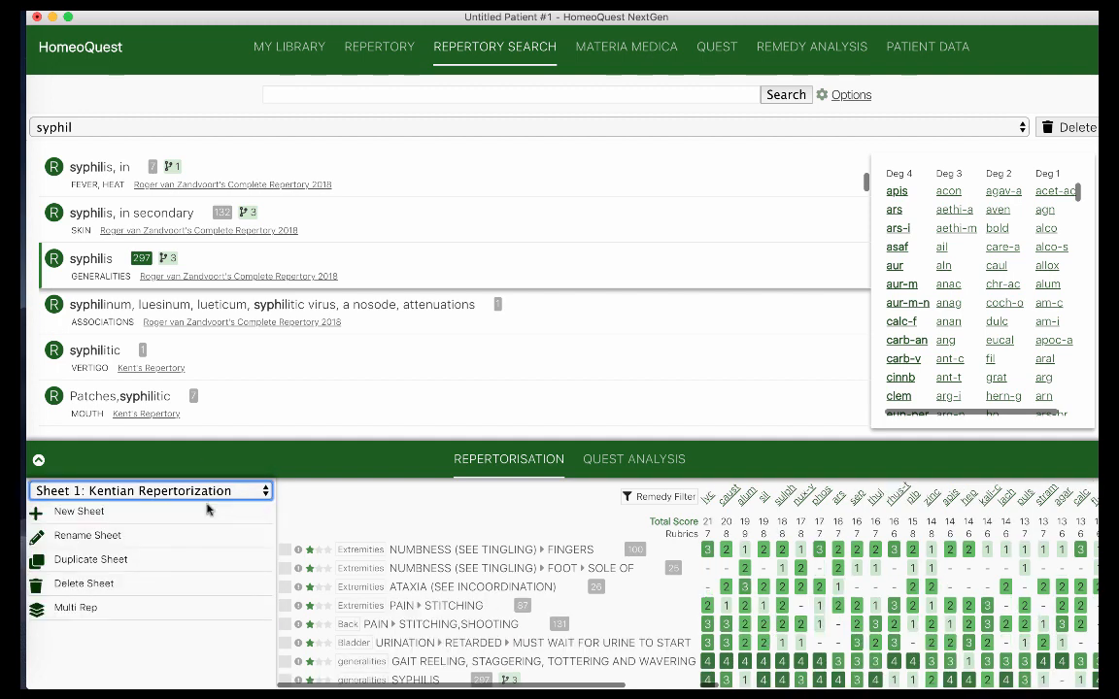
Expand Sheet 1's repertorisation grid to fill the window and sort remedies by rubric coverage
left_click(39, 460)
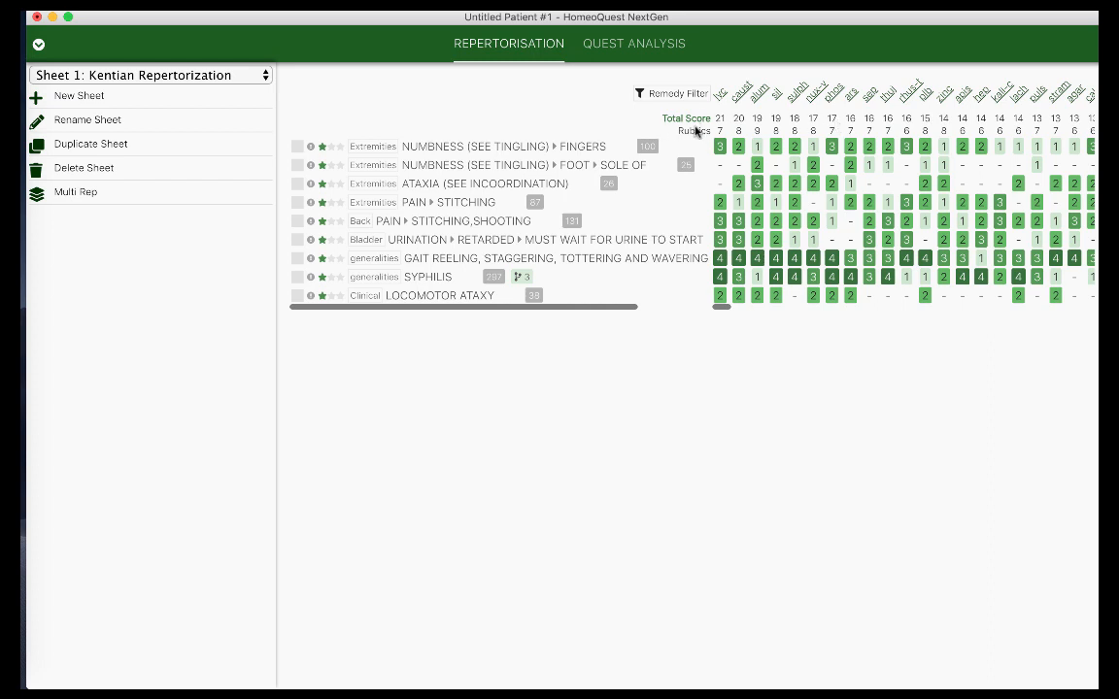
left_click(695, 133)
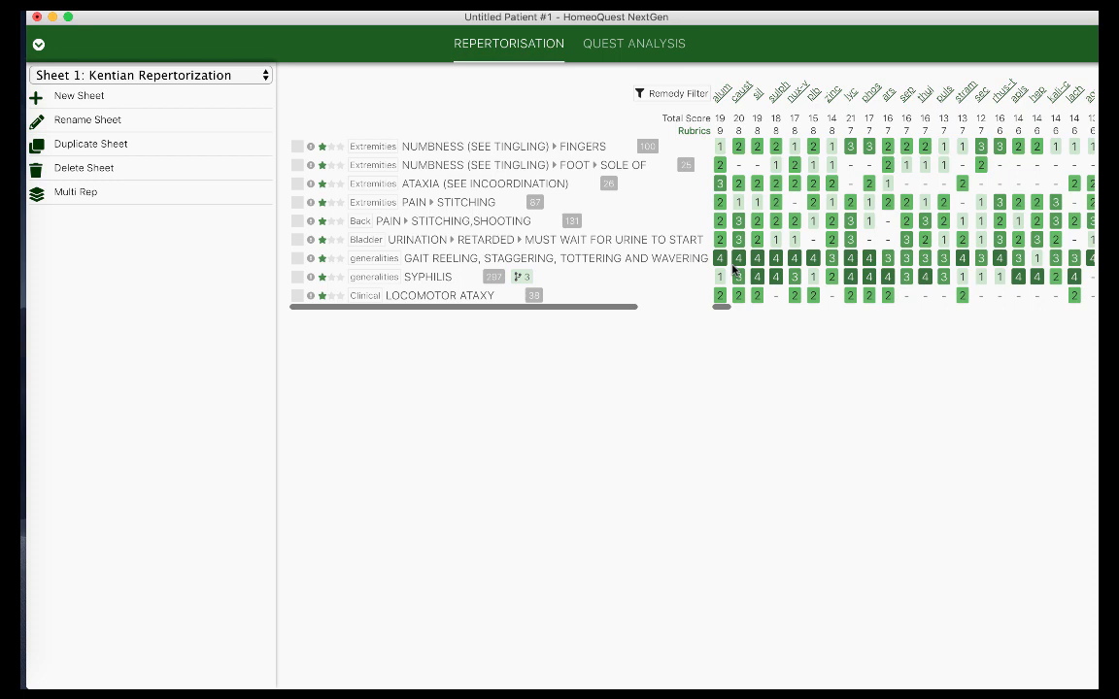
Compare Total Score and Rubrics sorting, then open alum's entry in Allen's Keynotes
left_click(686, 118)
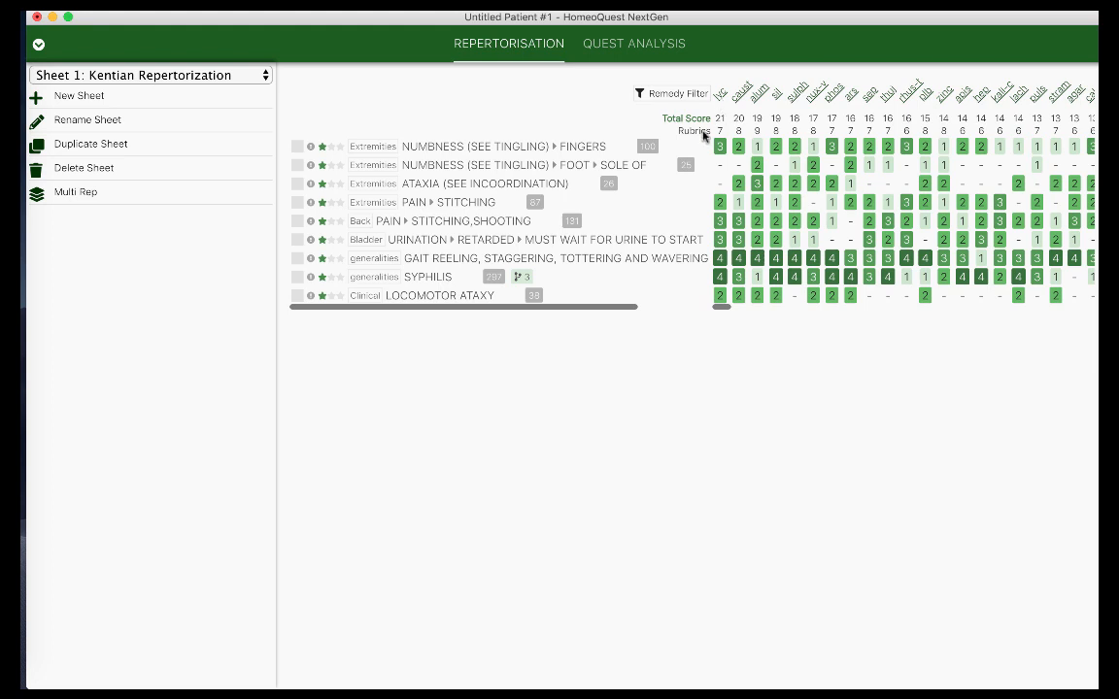
left_click(703, 134)
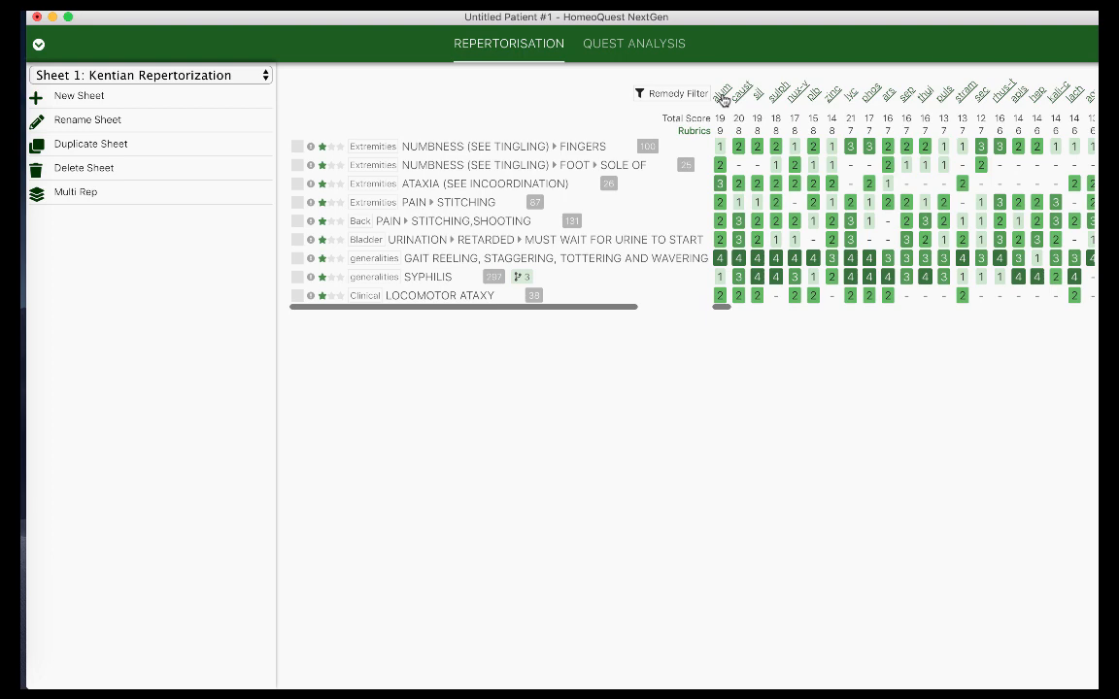
left_click(724, 100)
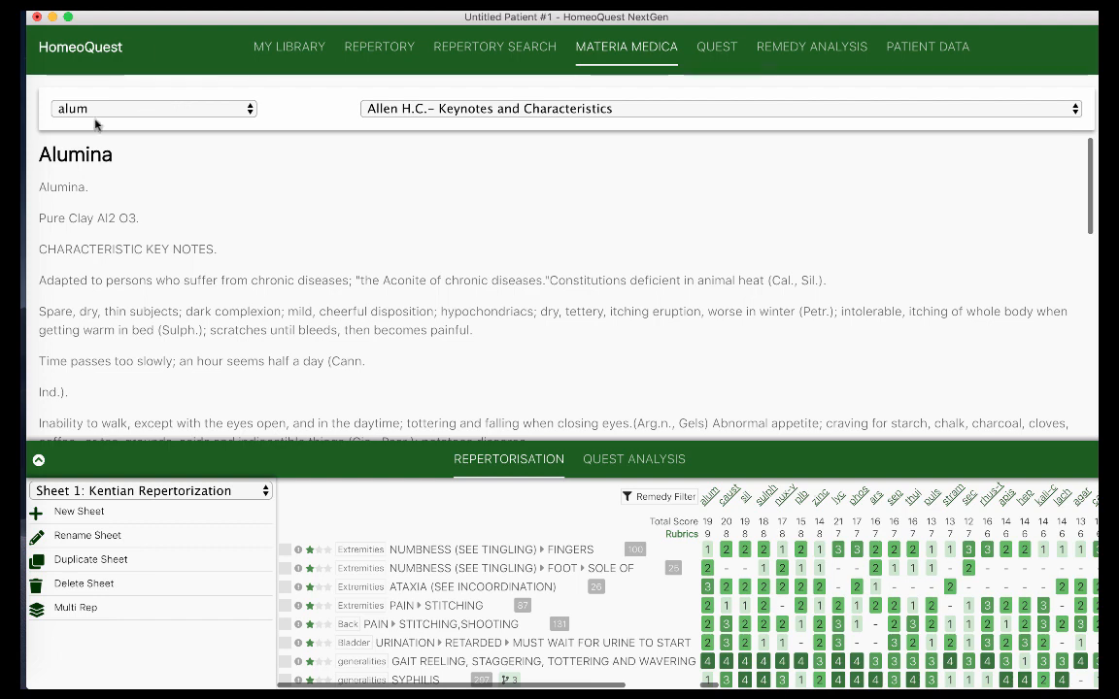
Read Alumina in Kent J.T.'s Lectures on Materia Medica
left_click(423, 113)
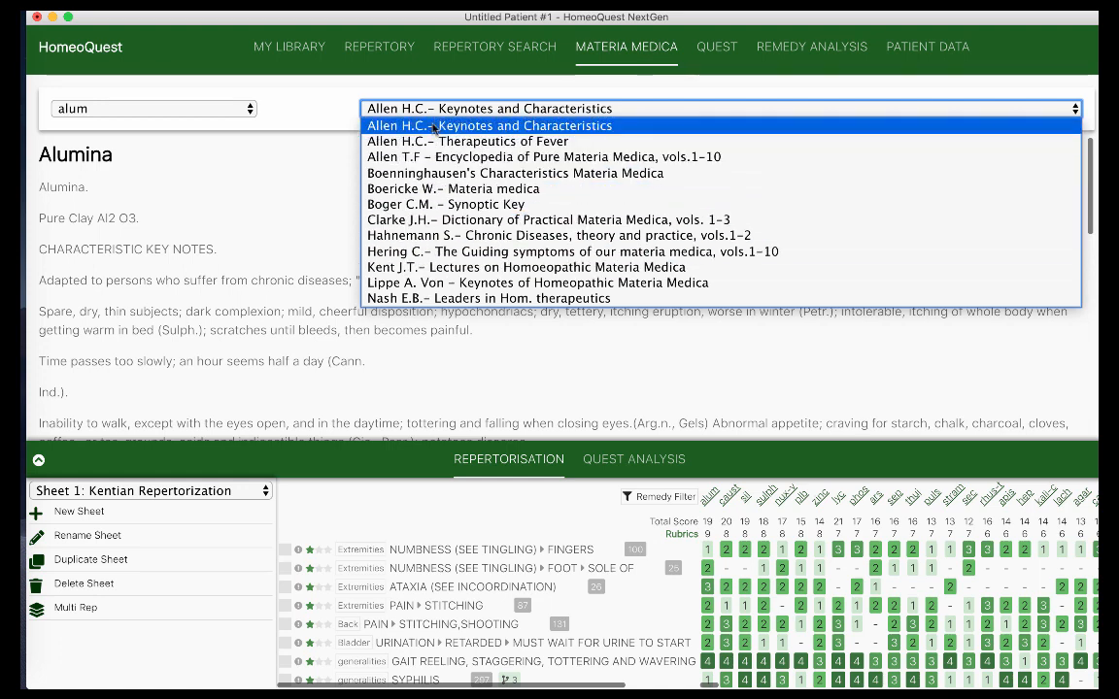
left_click(434, 268)
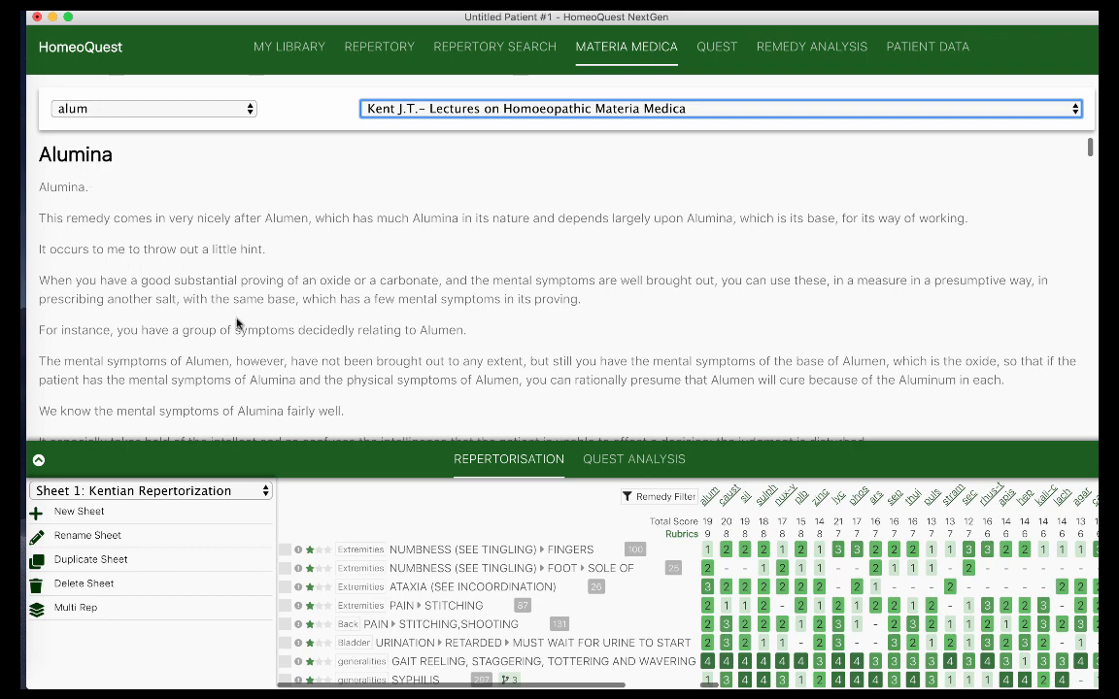
scroll(241, 326, "down", 1)
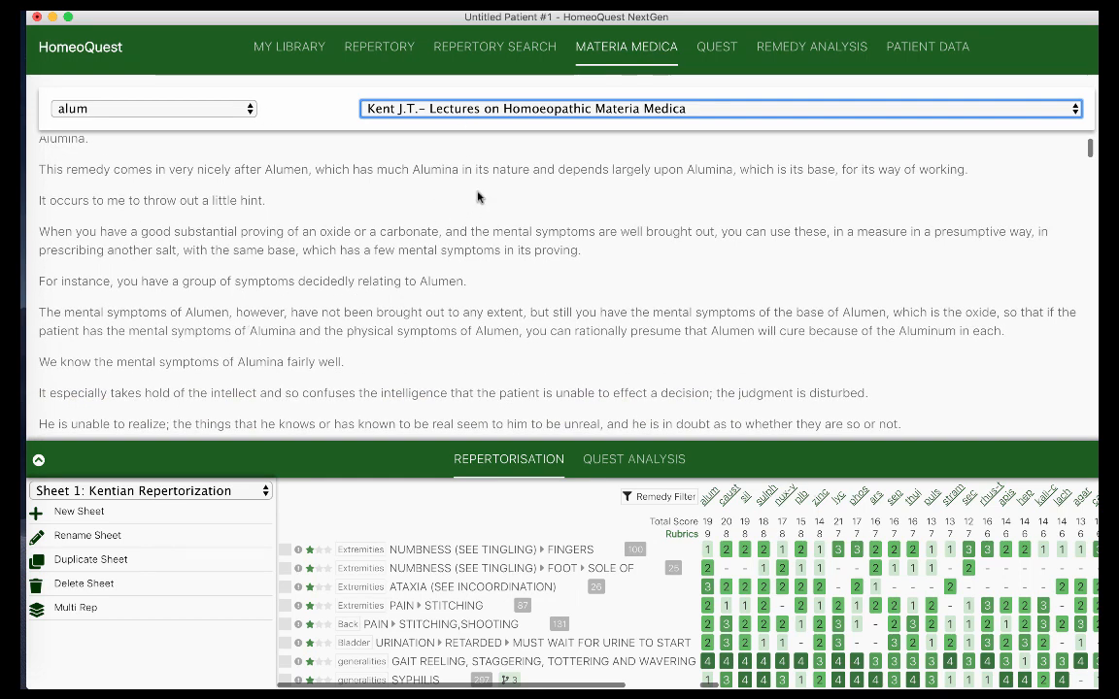
Switch the Alumina text to Boericke W.'s Materia medica
left_click(513, 110)
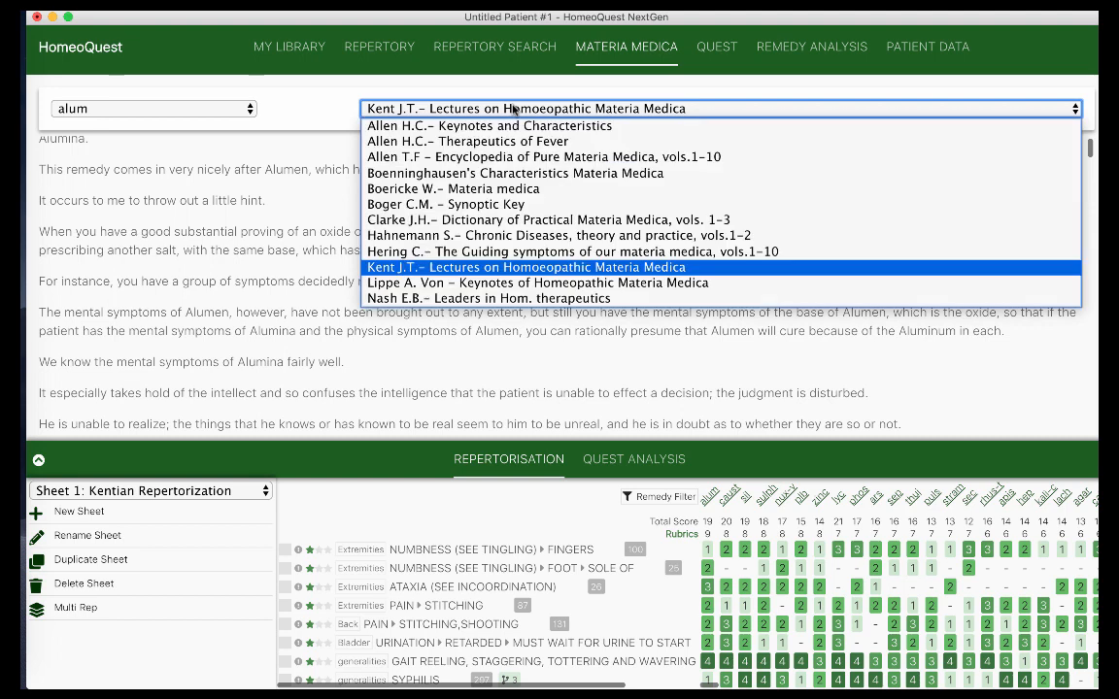
left_click(479, 190)
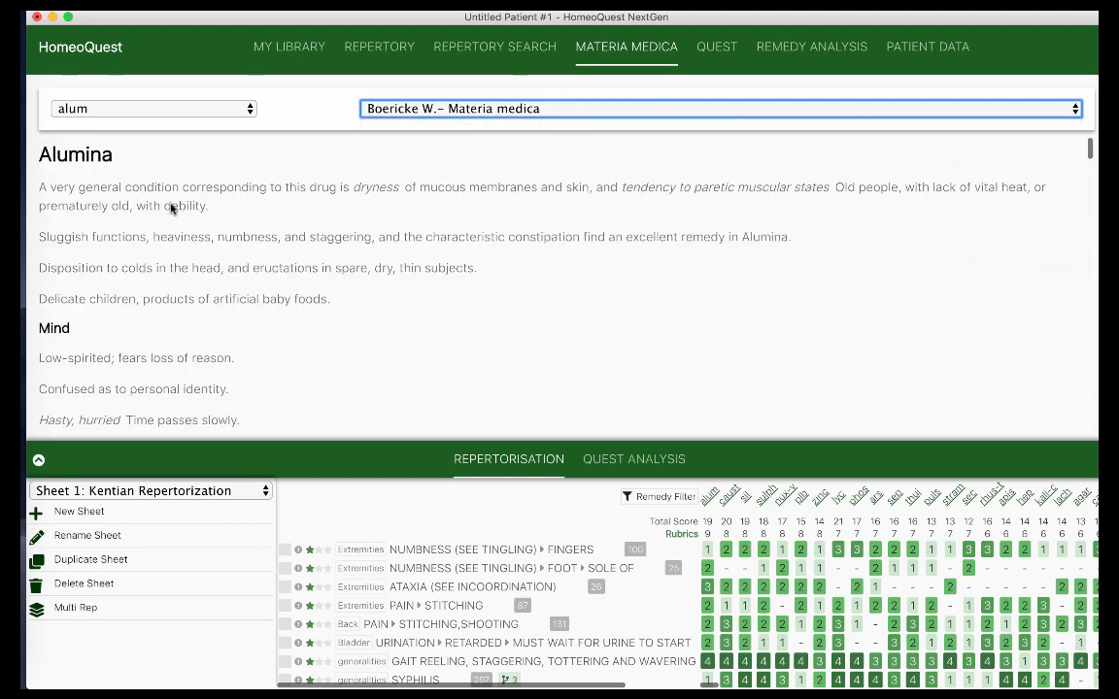
left_click(384, 112)
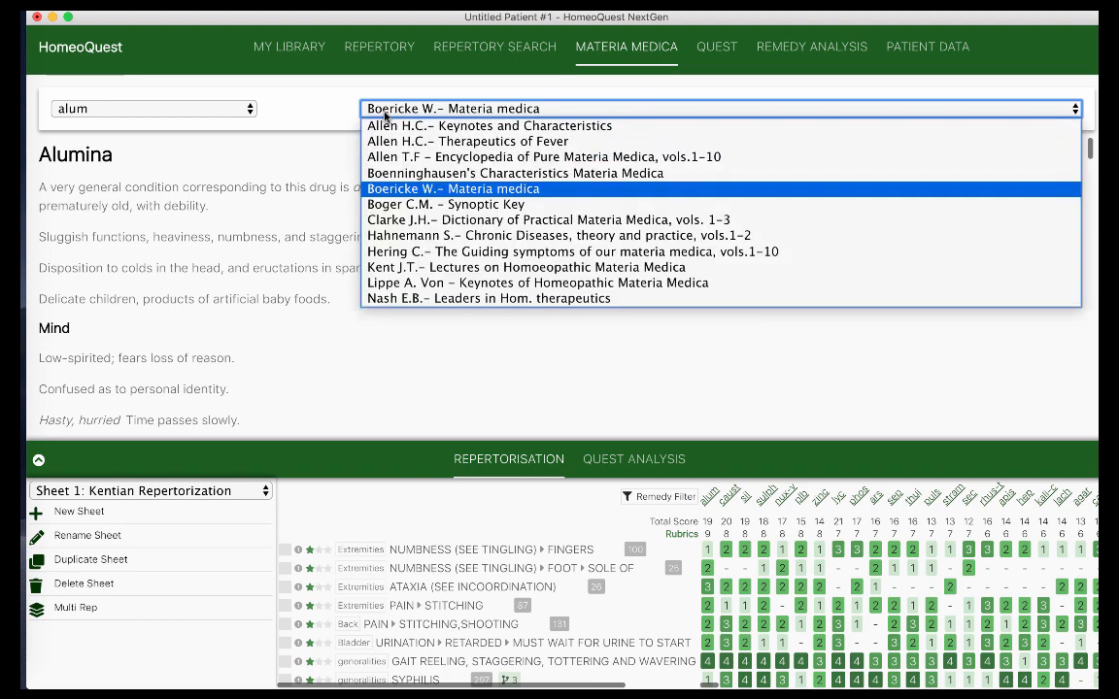
left_click(900, 55)
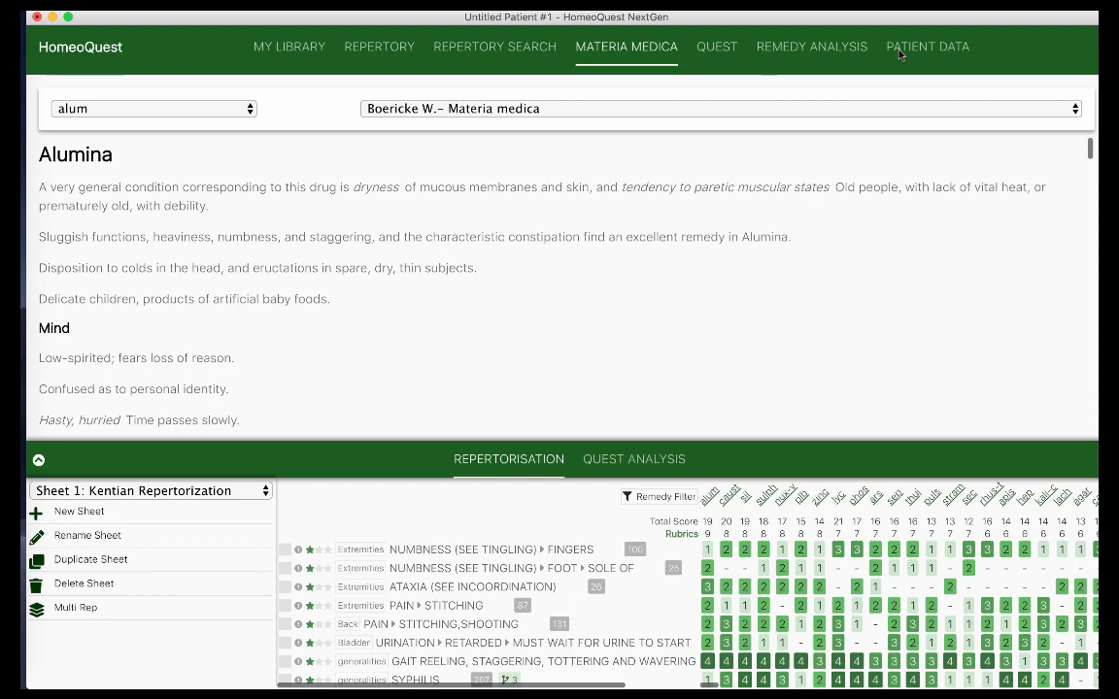
left_click(900, 55)
Scroll the case notes down to the Followup recording four dry doses of Alumina met. 200
scroll(436, 376, "down", 4)
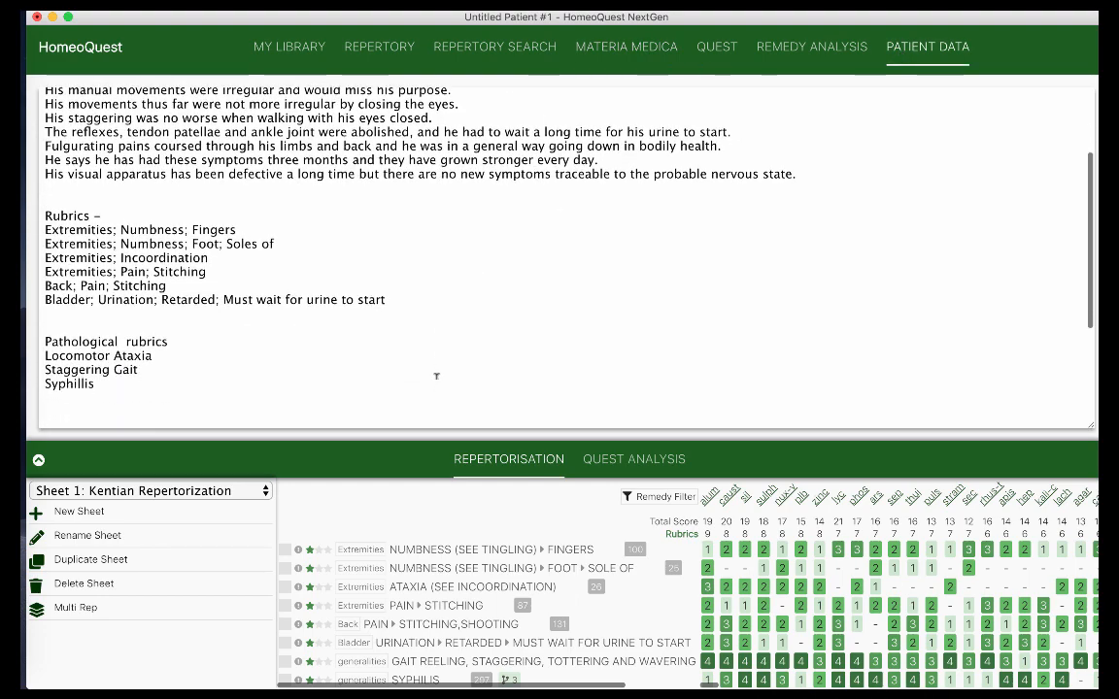
scroll(436, 376, "down", 5)
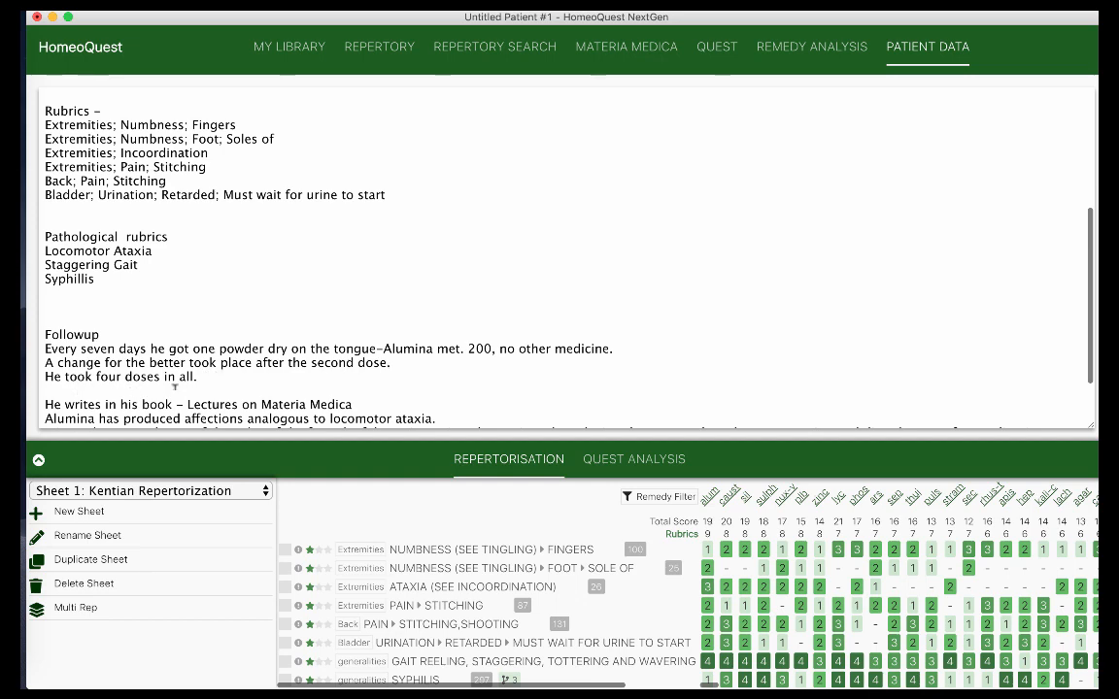
scroll(175, 386, "down", 2)
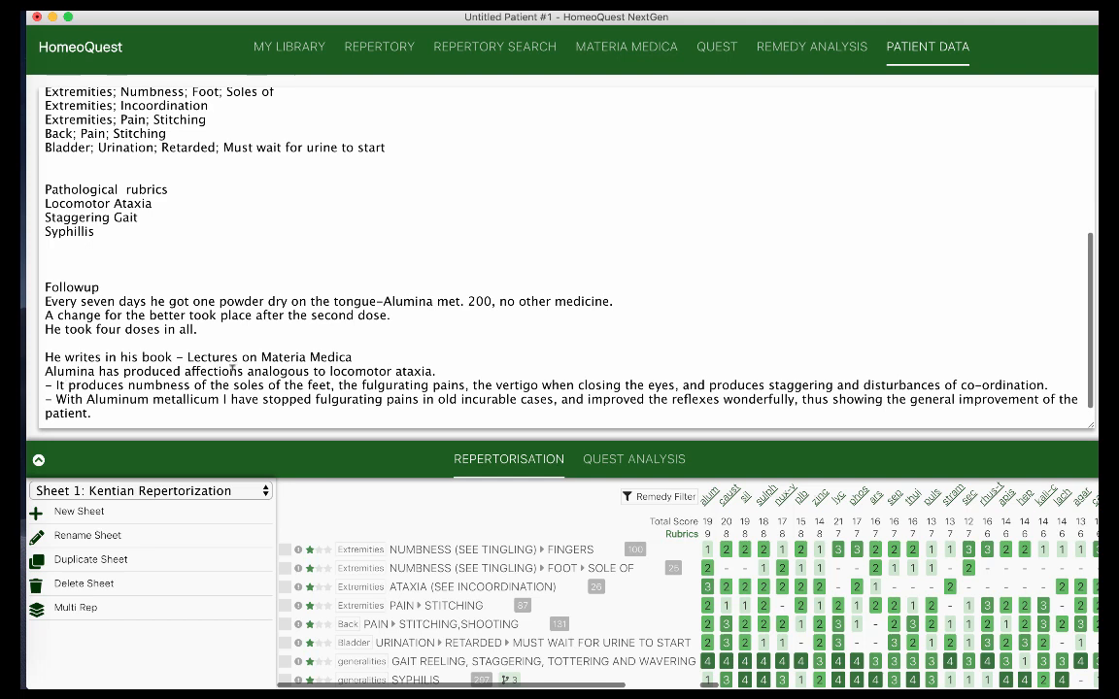